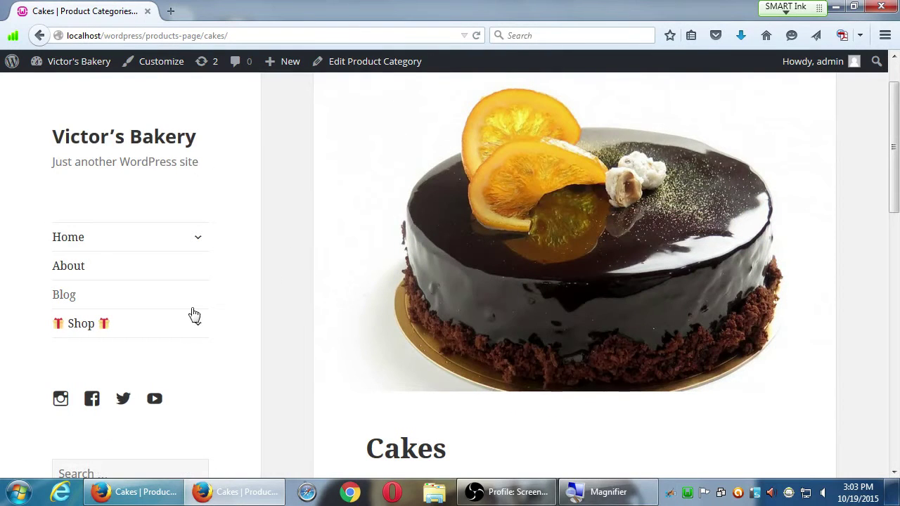
- Open the shop's Products Page and expand the Shop menu to reveal Cakes and Checkout
click(198, 325)
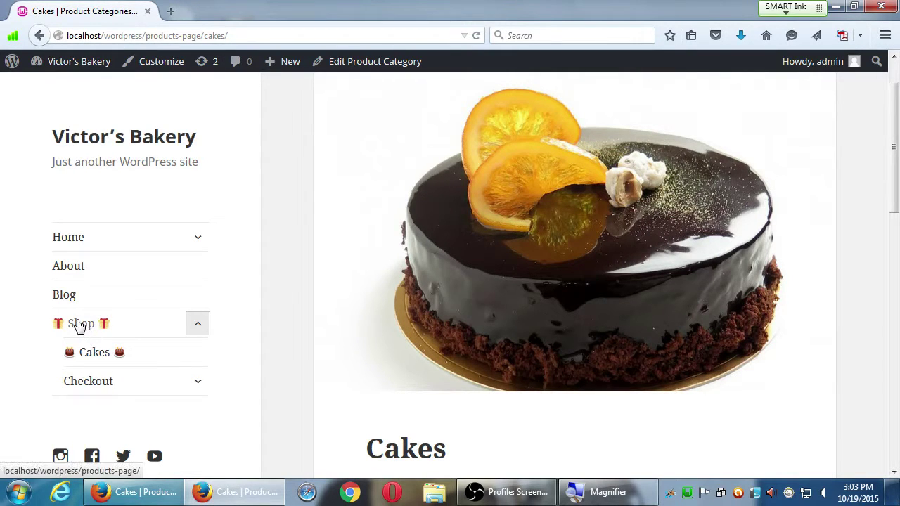
click(80, 327)
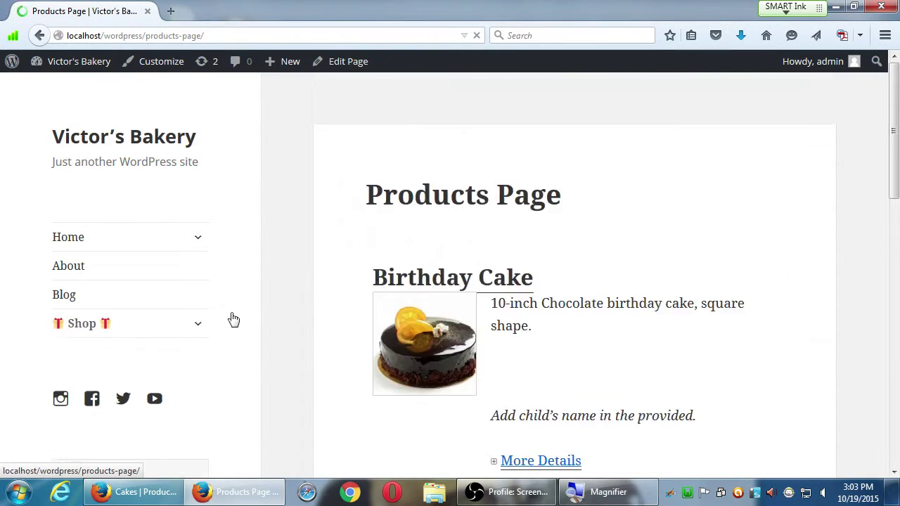
scroll(308, 307, down, 6)
scroll(307, 310, up, 8)
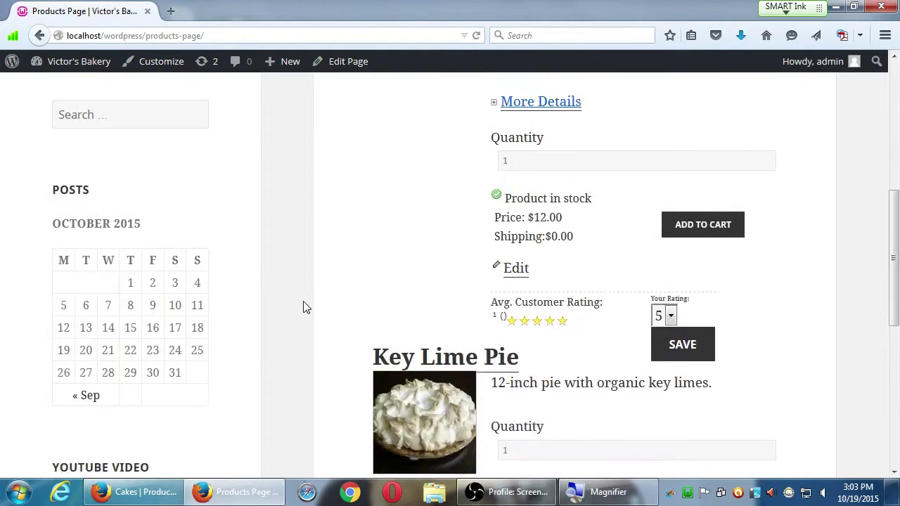
click(202, 318)
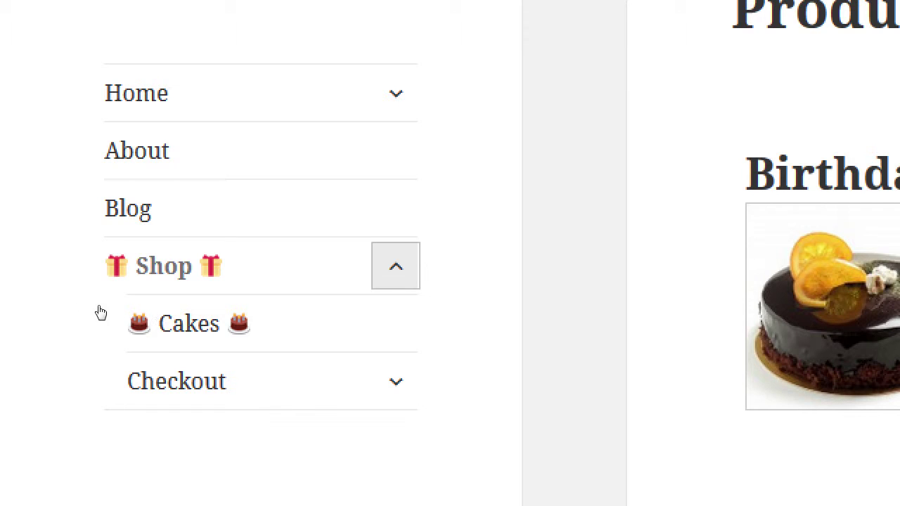
key(Tab)
key(Tab)
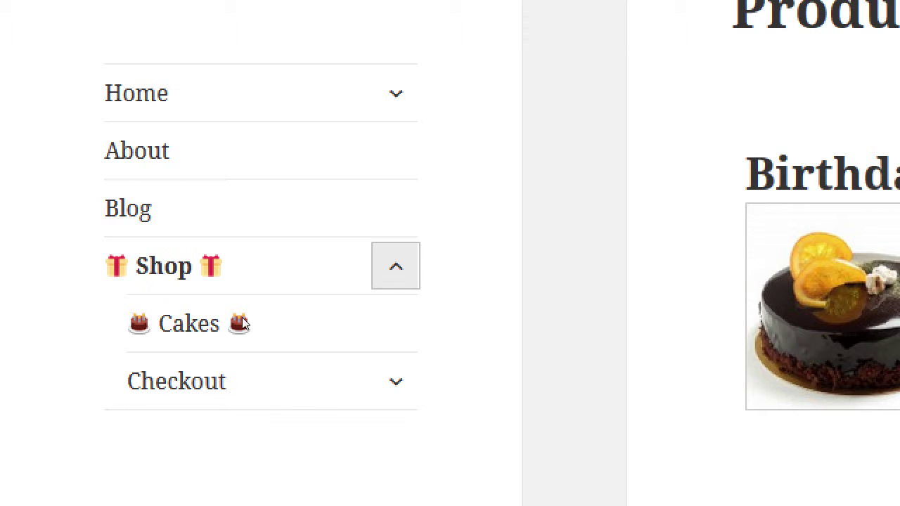
scroll(265, 326, down, 6)
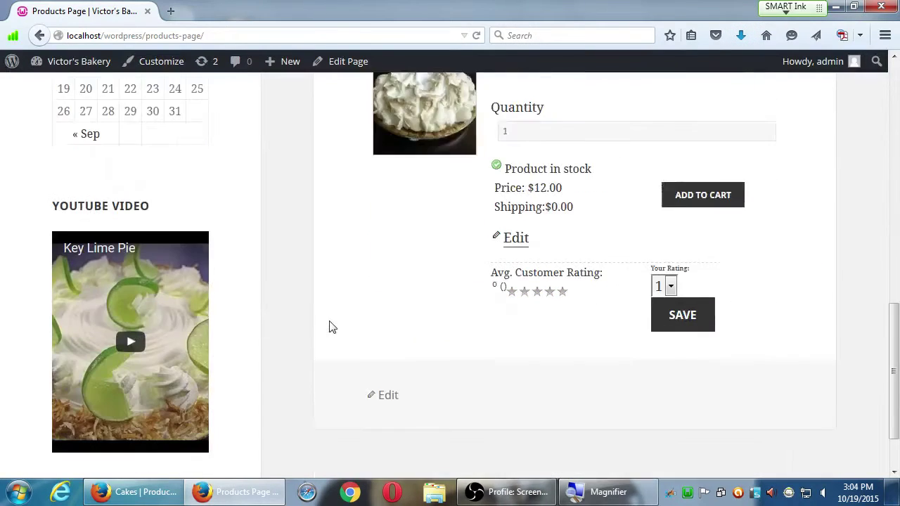
scroll(330, 333, up, 4)
scroll(330, 333, down, 3)
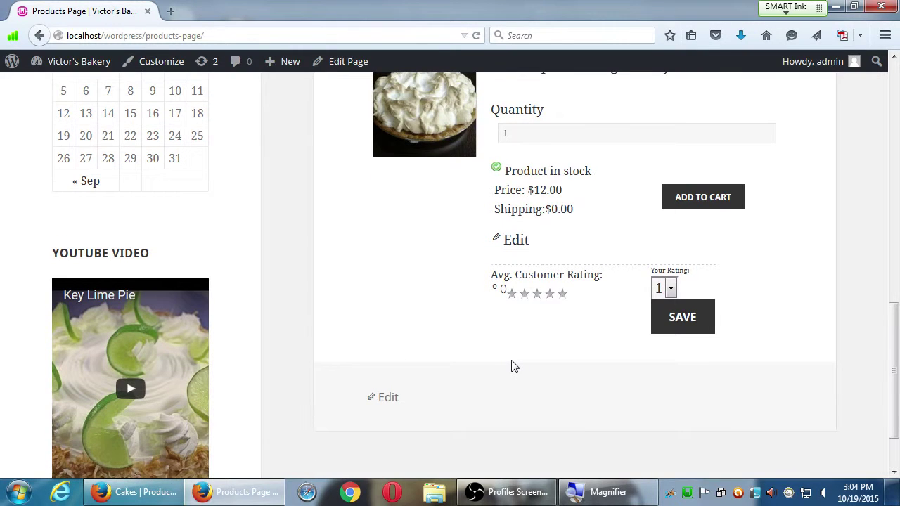
scroll(521, 359, up, 3)
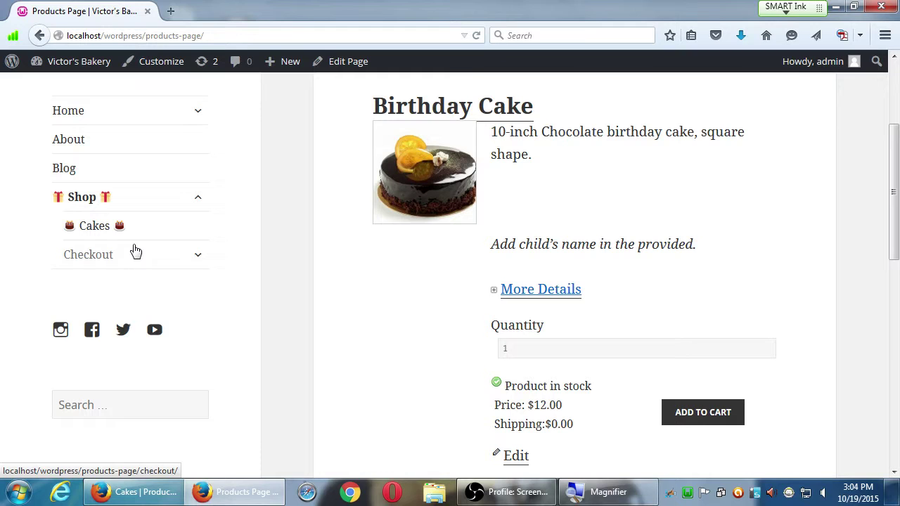
scroll(260, 336, up, 2)
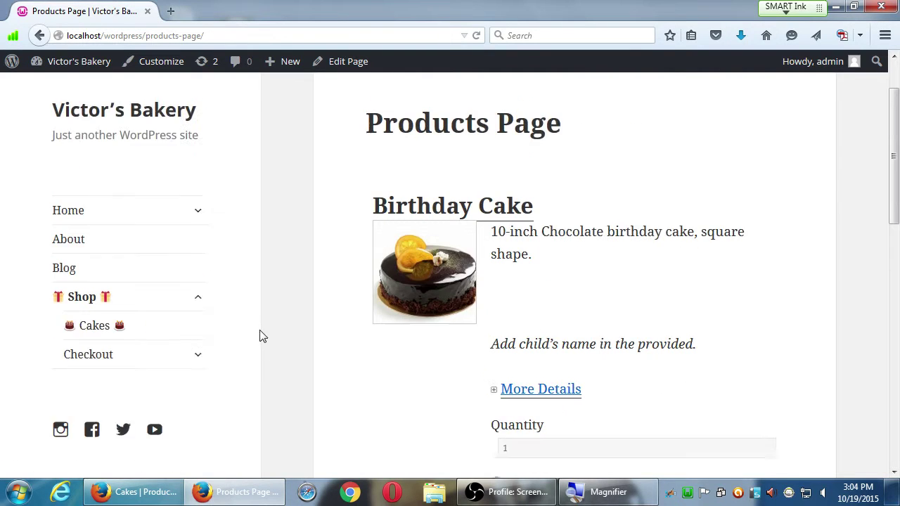
scroll(259, 336, up, 1)
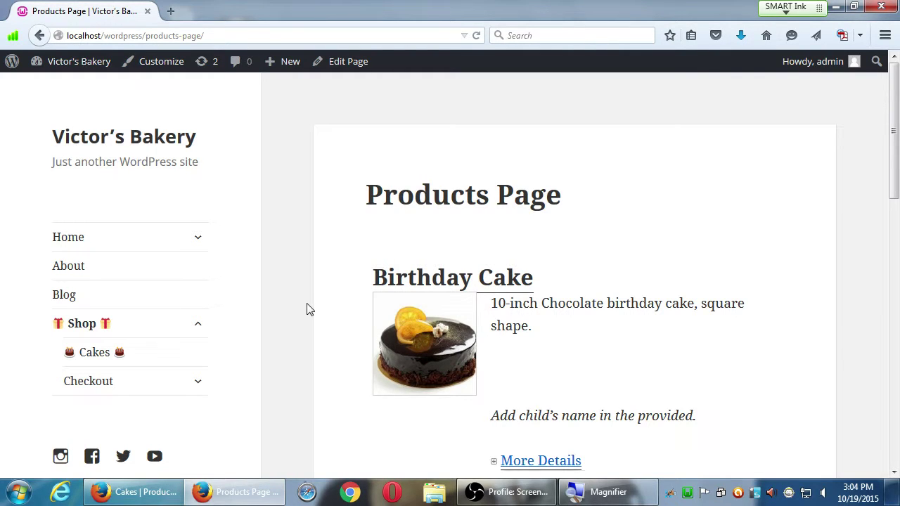
mouse_move(70, 64)
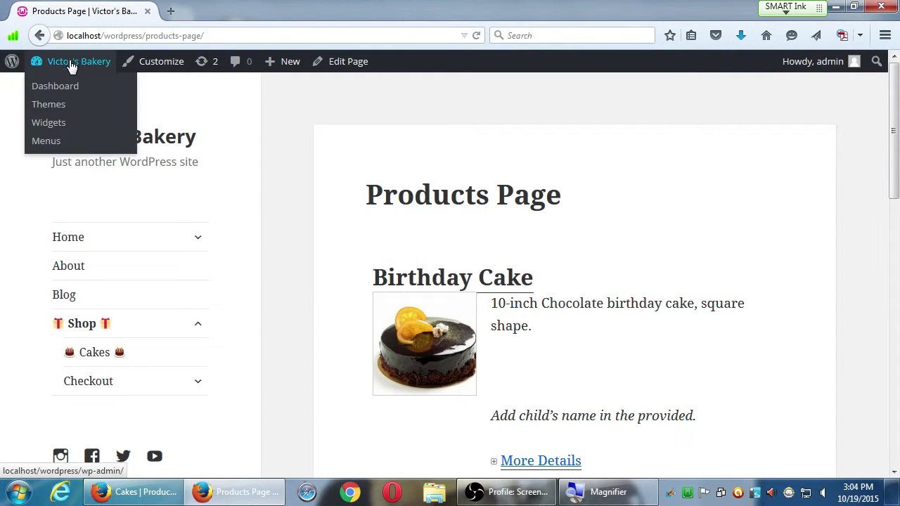
- Go to the admin Dashboard showing $0.00 sales and 0 orders
click(70, 87)
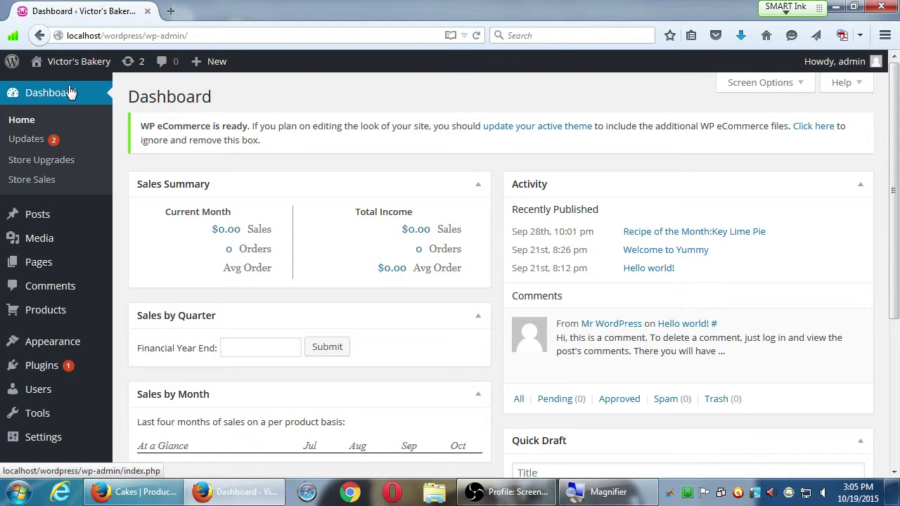
mouse_move(69, 317)
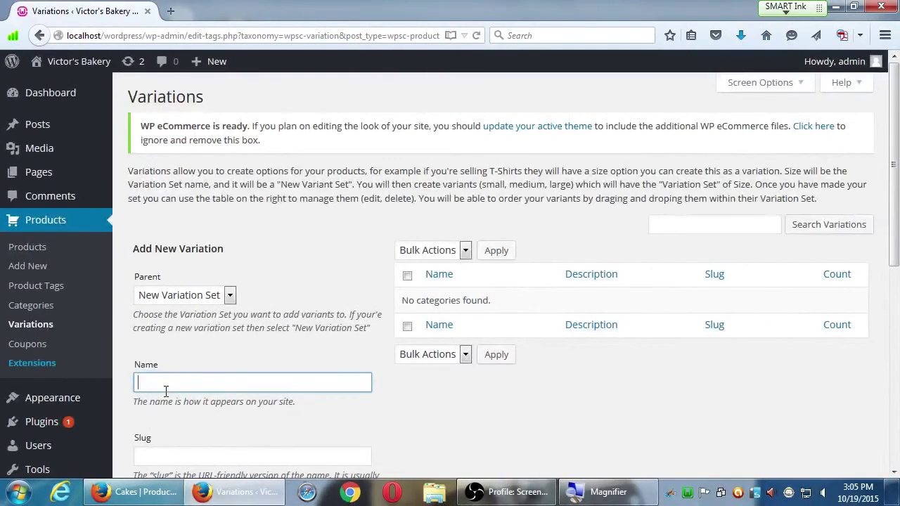
- Load aquiestexcoco.com in a new tab and go to its Order Online location chooser
key(ctrl+t)
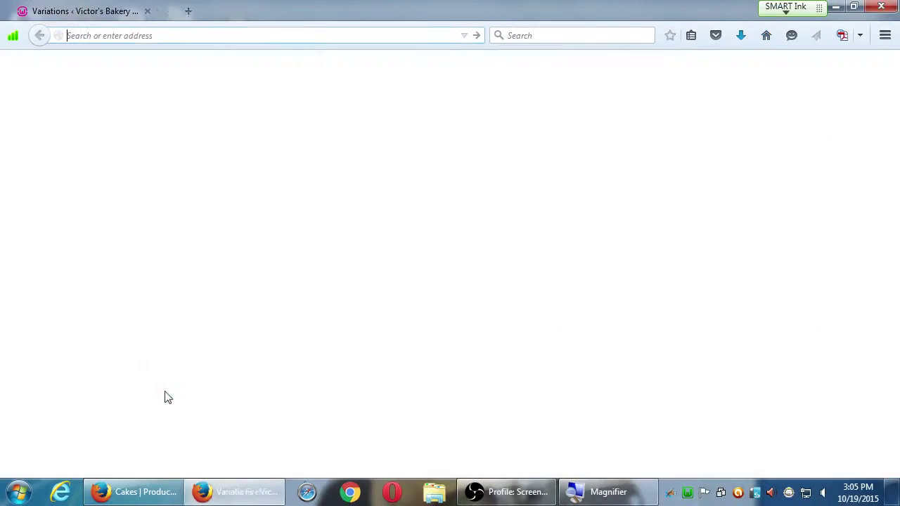
text(a)
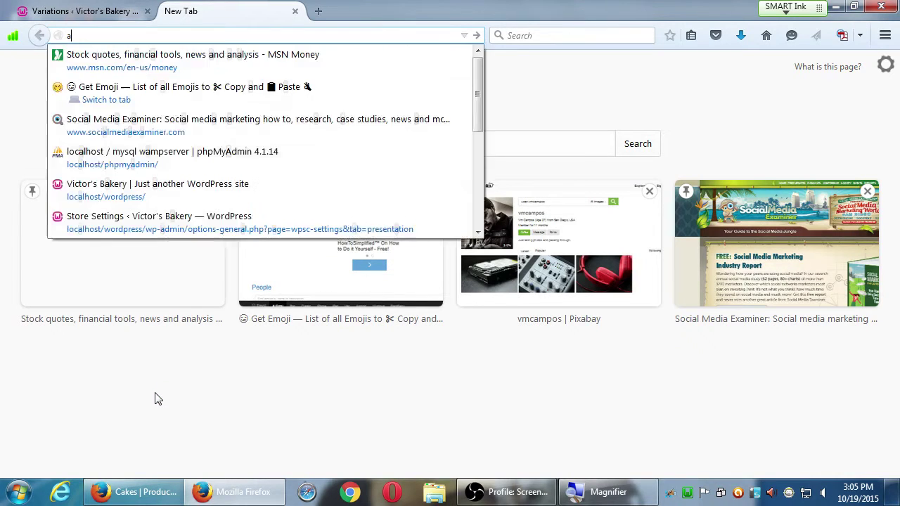
text(quiestexcoco)
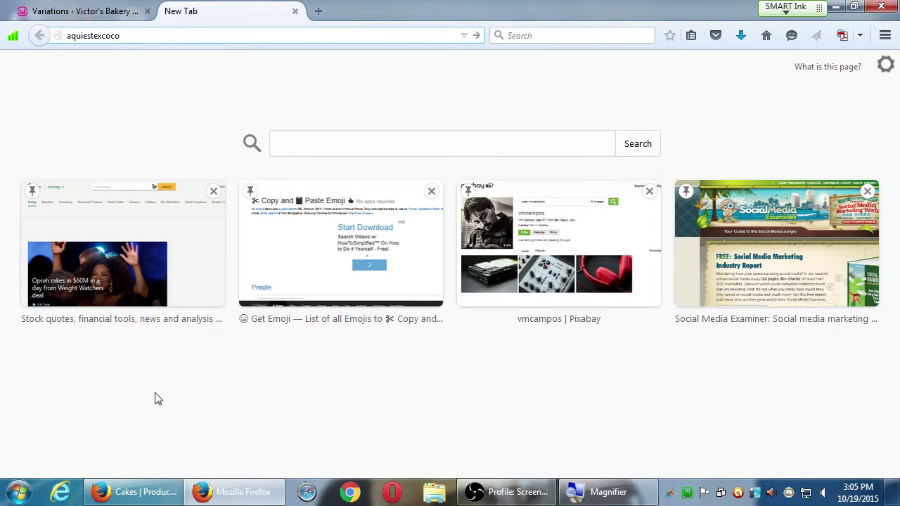
text(.com)
key(Return)
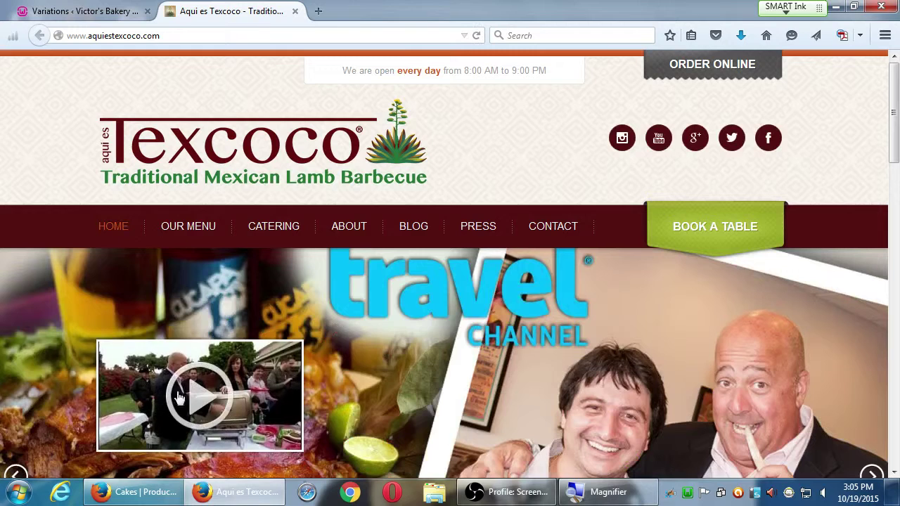
click(705, 76)
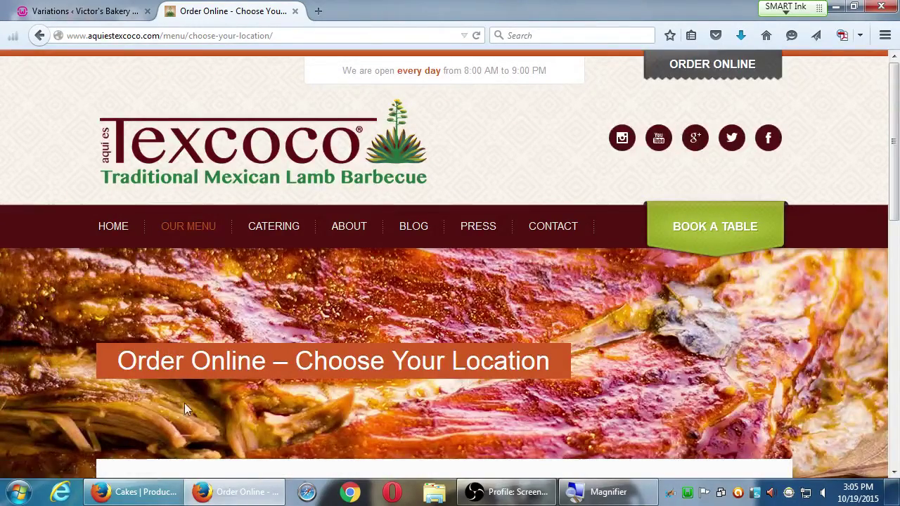
scroll(184, 410, down, 5)
- Choose the Los Angeles location to open its online menu
click(284, 342)
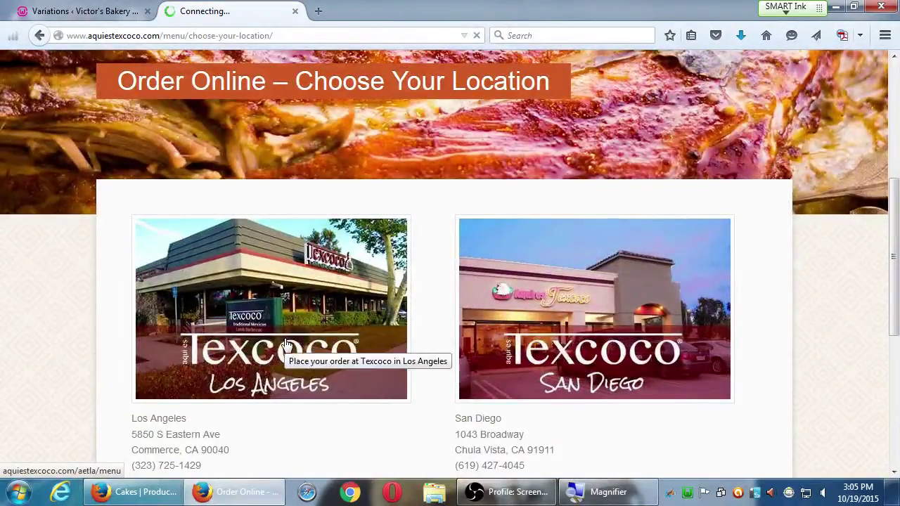
scroll(105, 359, down, 3)
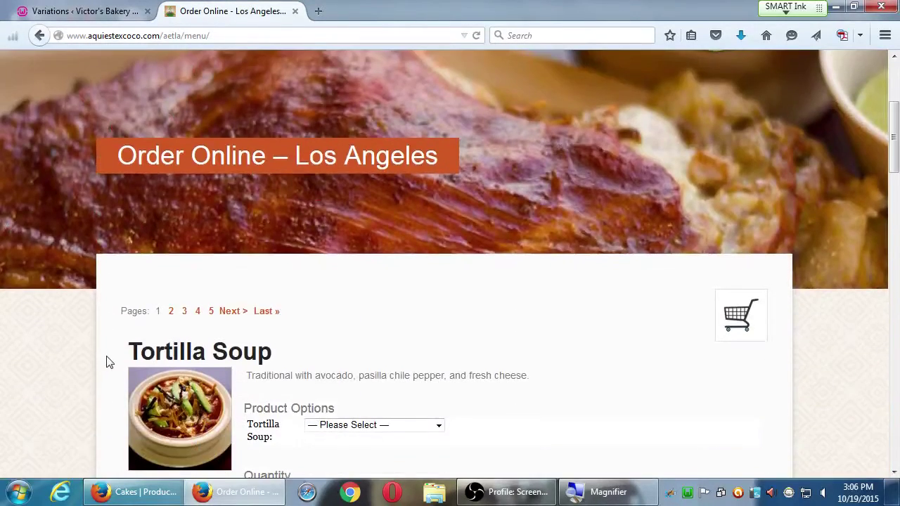
scroll(109, 361, down, 2)
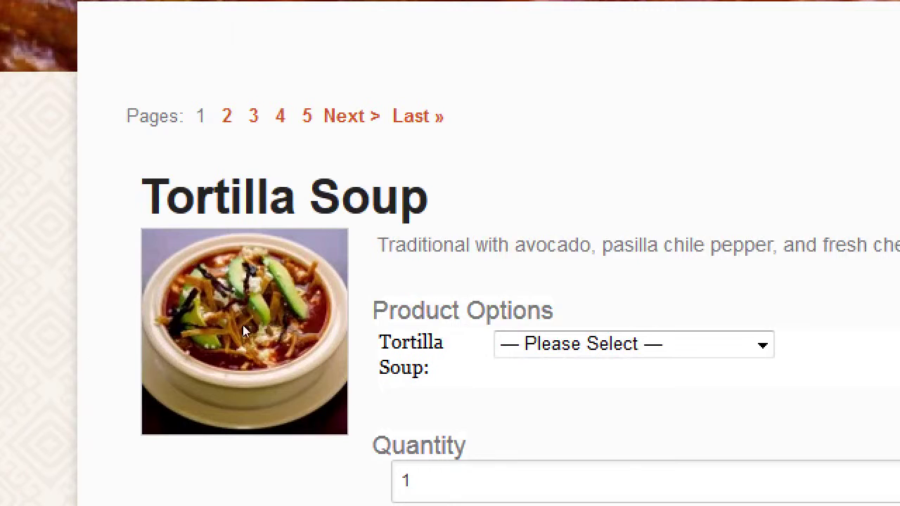
- Browse the Tortilla Soup sizes, 10oz and 20oz, without selecting one
key(Tab)
key(alt+Down)
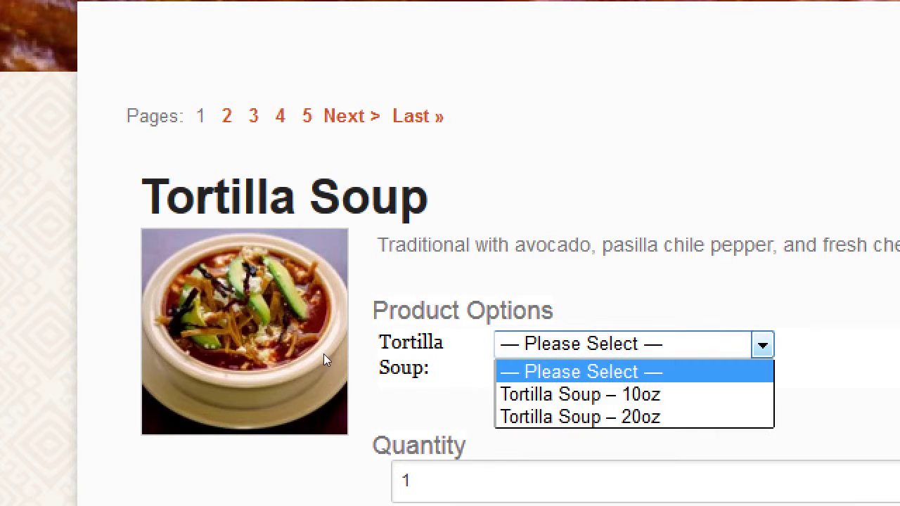
key(Down)
key(Down)
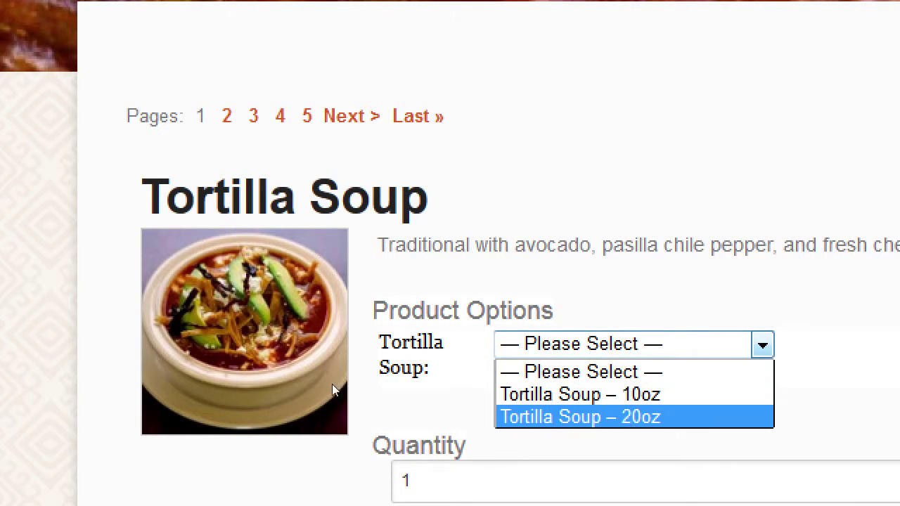
key(Up)
key(Down)
key(Up)
key(Down)
key(Up)
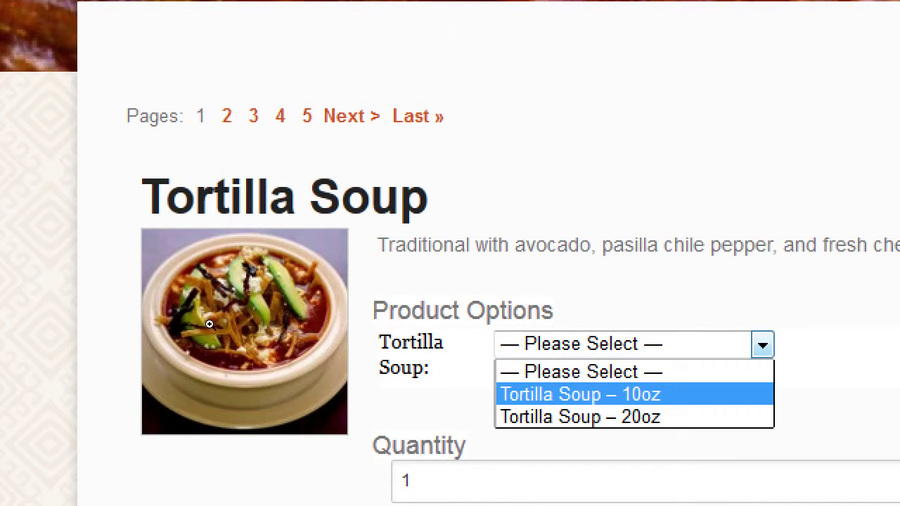
click(105, 325)
- Set the Taco Type to Grilled Taco
scroll(109, 337, down, 5)
scroll(109, 340, down, 3)
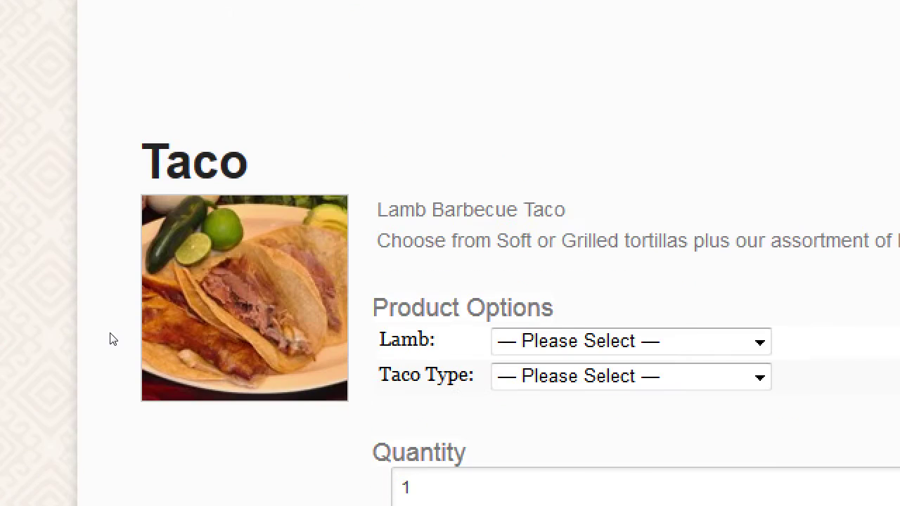
key(Tab)
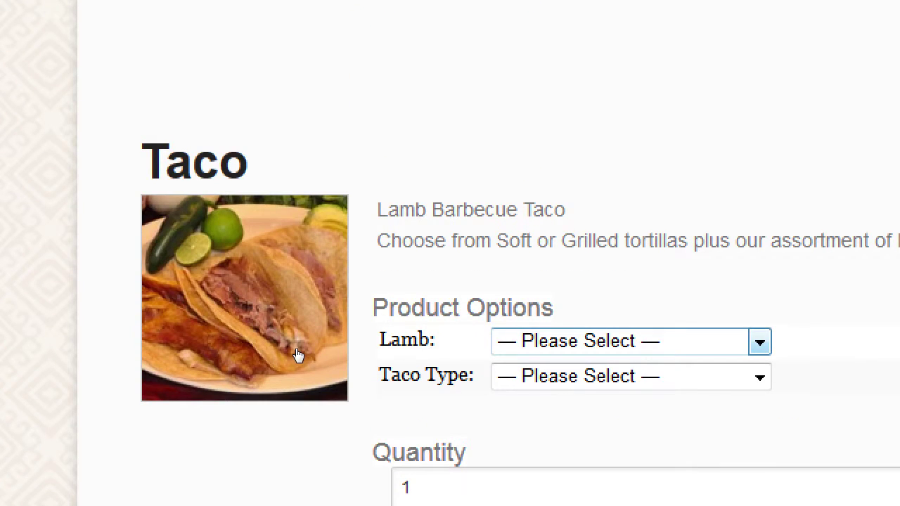
key(Tab)
key(Tab)
key(alt+Down)
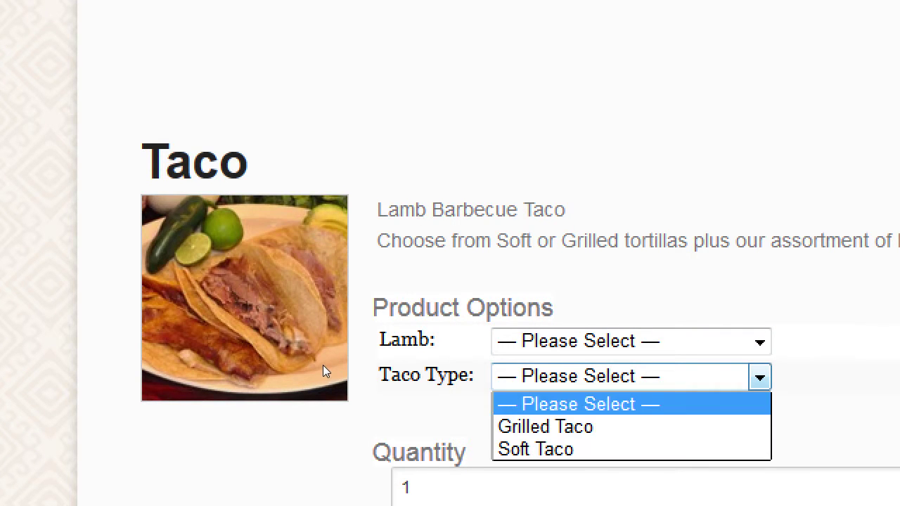
key(Down)
key(Down)
key(Up)
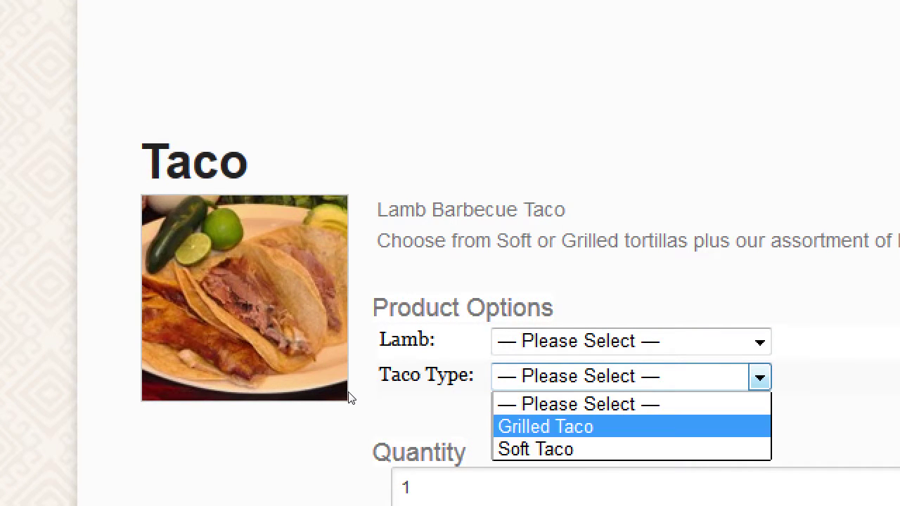
key(Return)
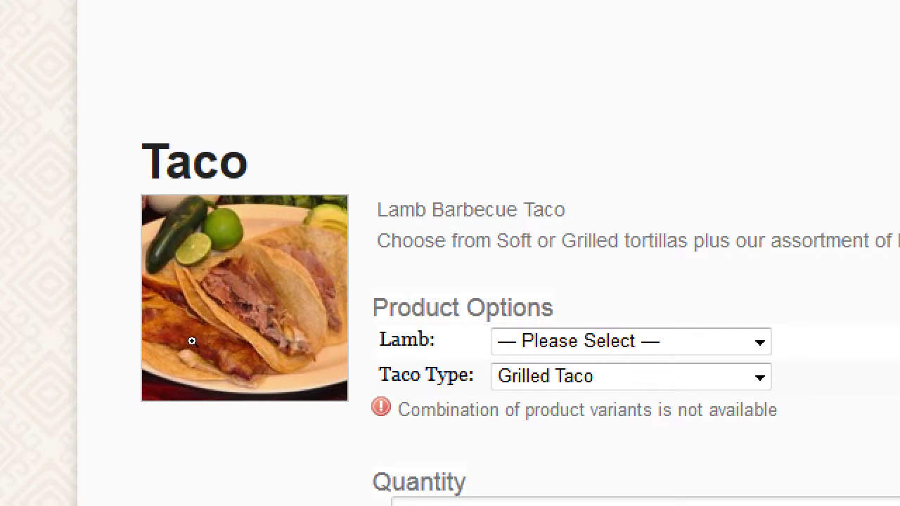
- Browse the Lamb options and choose Lamb Meat for the Taco
key(shift+Tab)
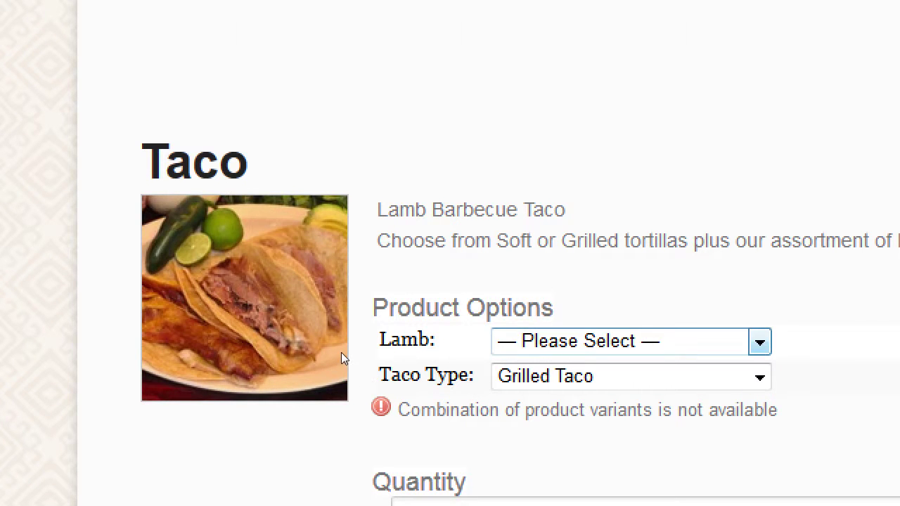
key(alt+Down)
key(End)
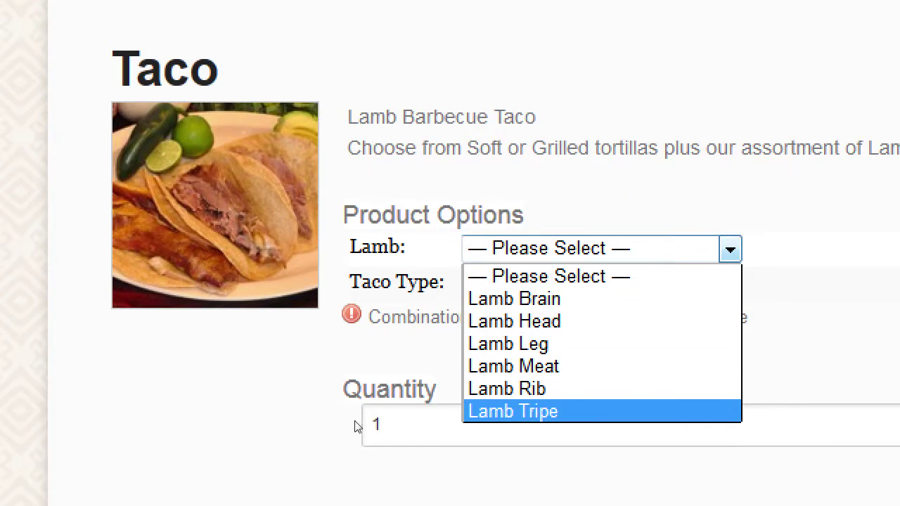
key(Up)
key(Up)
key(Up)
key(Up)
key(Down)
key(Down)
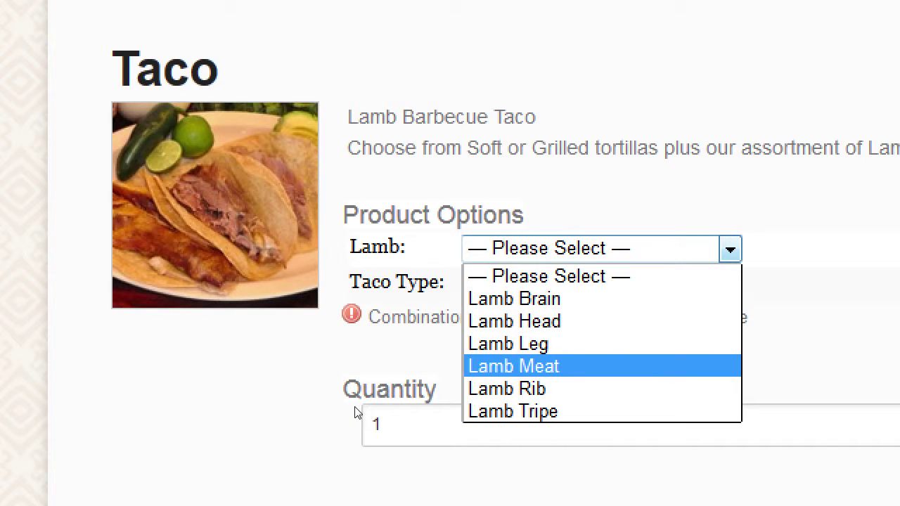
key(Down)
key(Down)
key(Up)
key(Up)
key(Up)
key(Up)
key(Up)
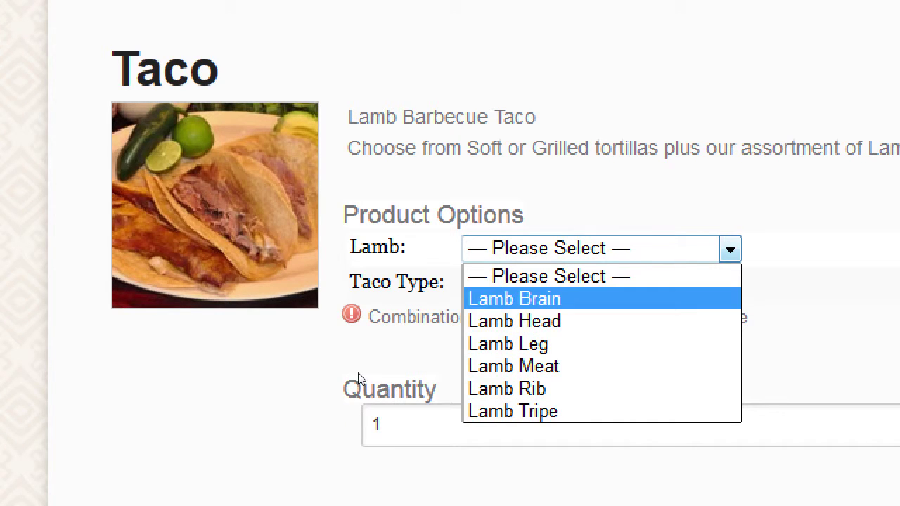
key(Down)
key(Down)
key(Down)
key(Return)
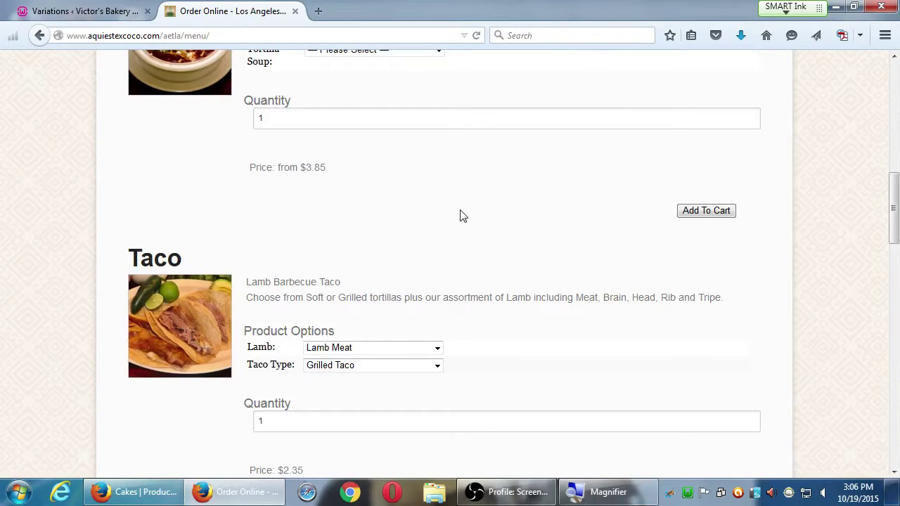
- Switch the Taco Type between Soft Taco and Grilled Taco, ending on Soft Taco
scroll(459, 215, down, 3)
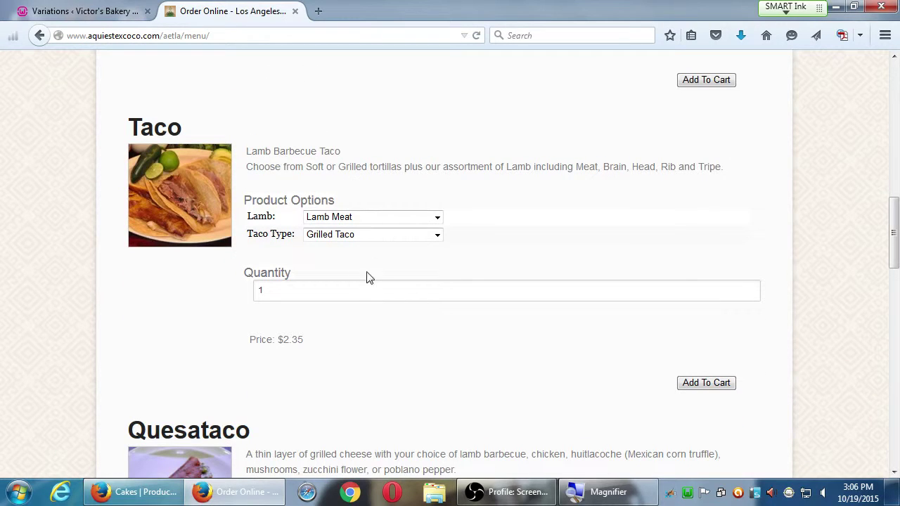
click(337, 240)
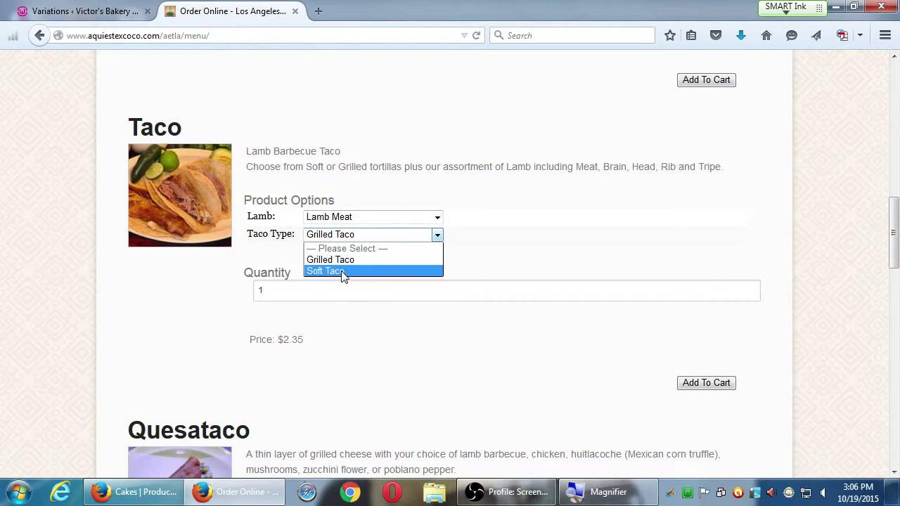
click(342, 271)
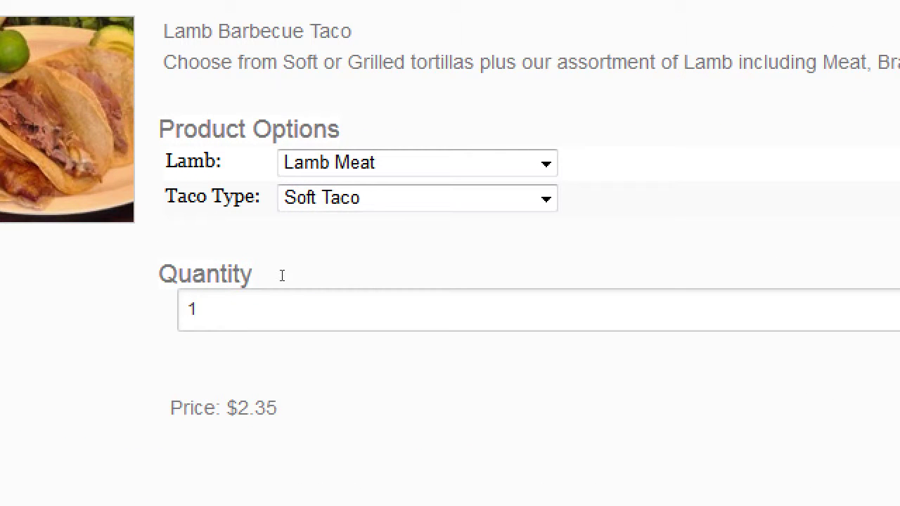
click(366, 199)
click(365, 249)
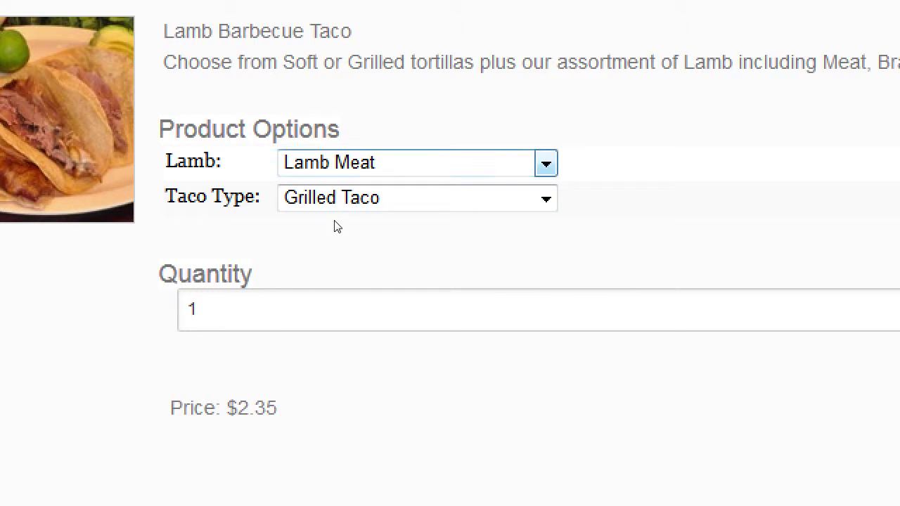
click(345, 199)
click(346, 270)
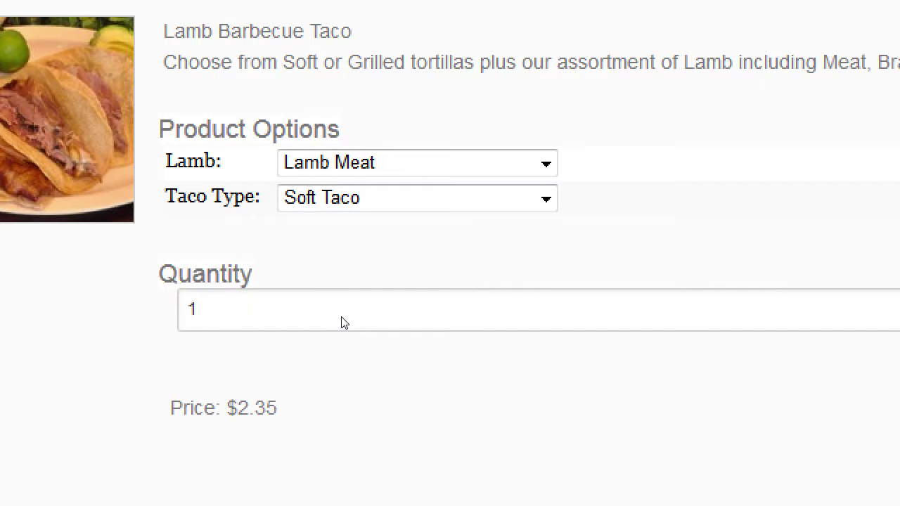
- Go to the last menu page, page 5, with Desserts and the Combo
scroll(347, 317, down, 5)
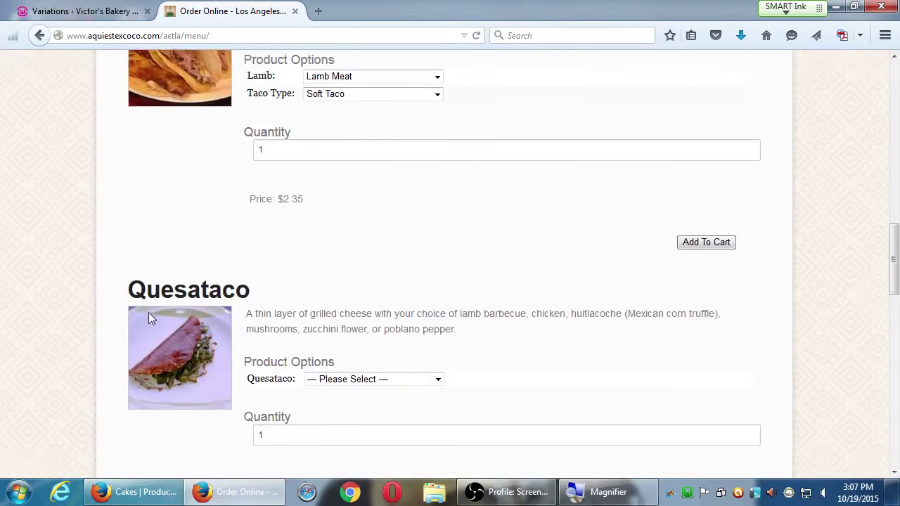
scroll(130, 318, down, 9)
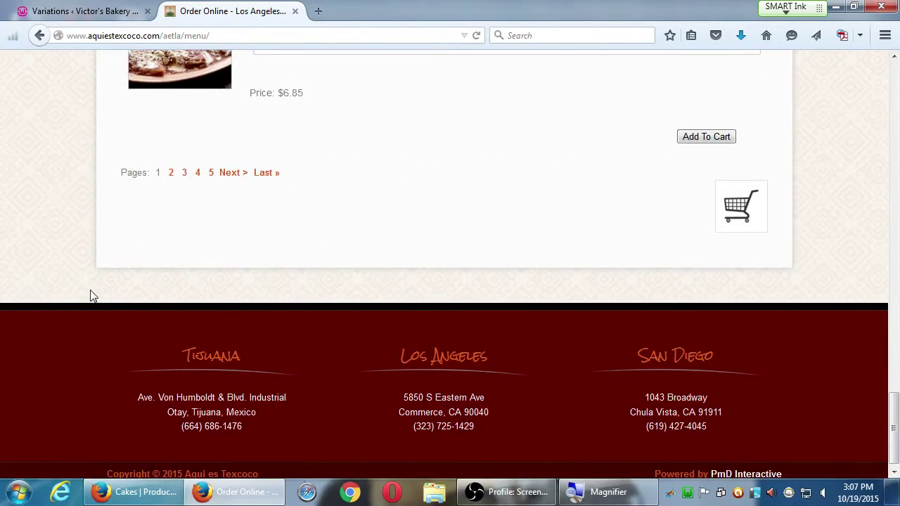
click(264, 175)
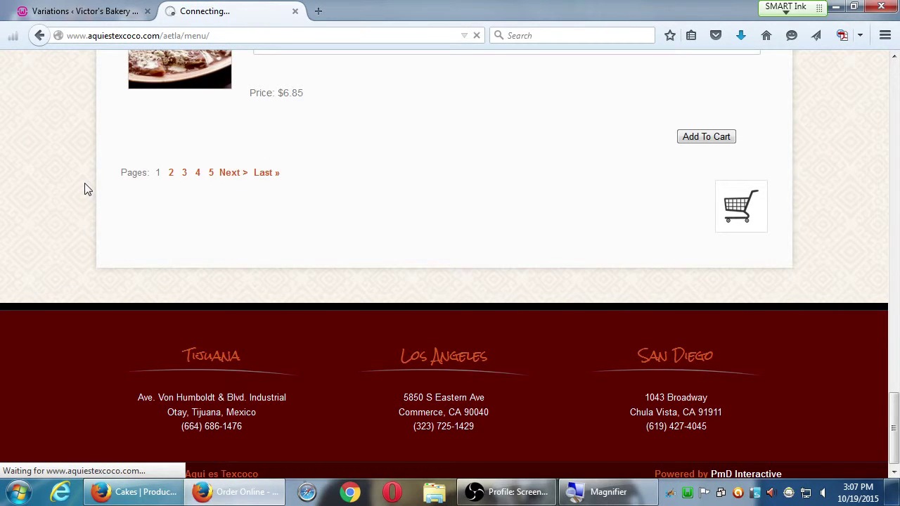
scroll(88, 186, down, 10)
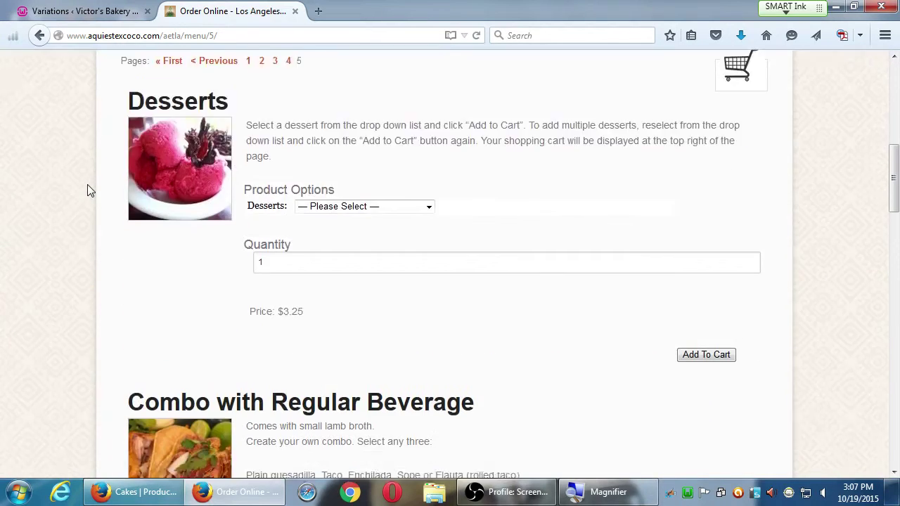
- Set the Combo Beverage to Fountain Soda and Option 1 to Enchilada – Beans
scroll(87, 186, down, 5)
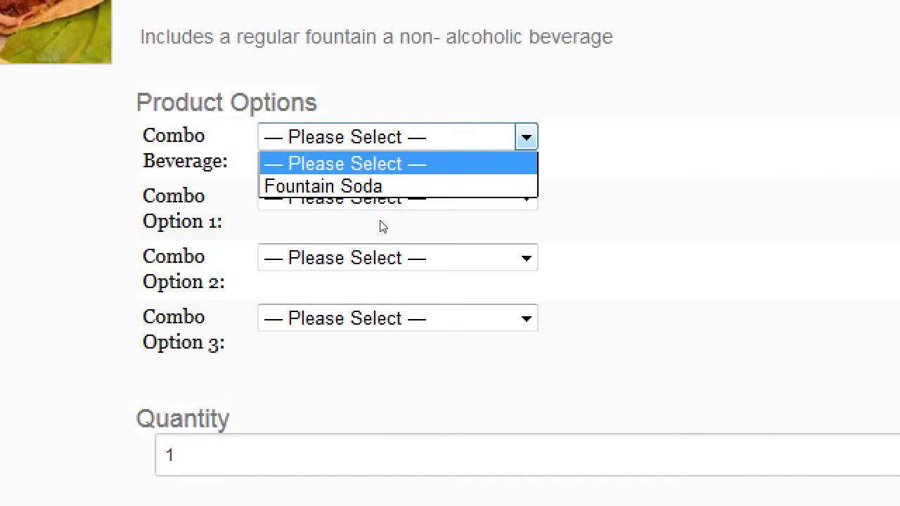
key(Down)
key(Return)
key(Tab)
key(alt+Down)
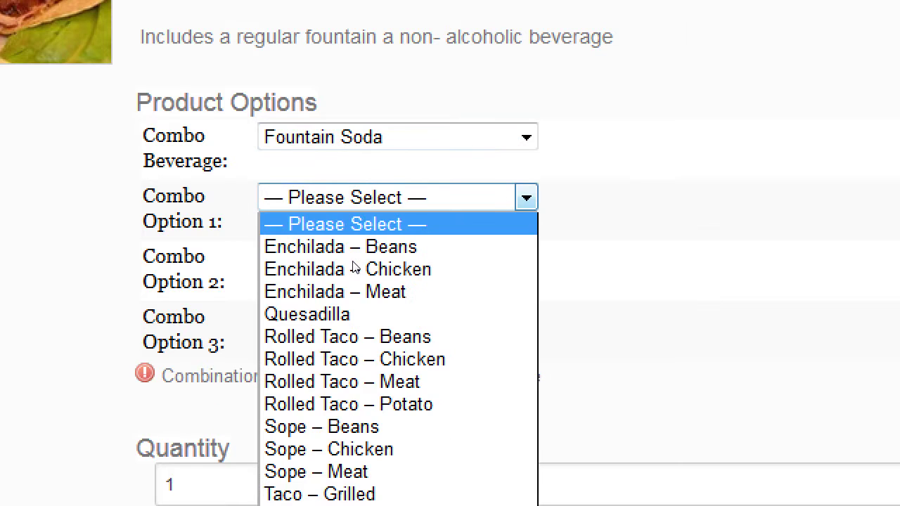
key(Down)
key(Return)
- Set Combo Option 2 to Rolled Taco – Chicken and Option 3 to Sope – Meat
key(Tab)
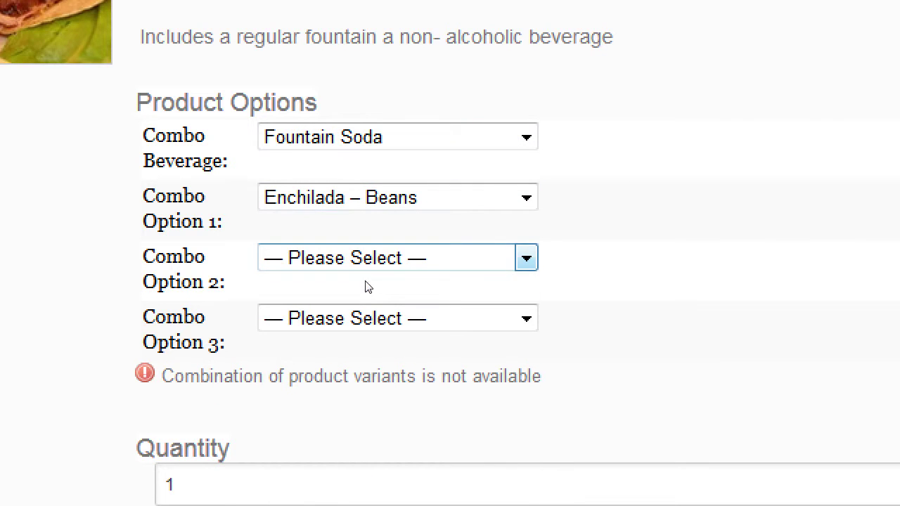
key(alt+Down)
key(Down)
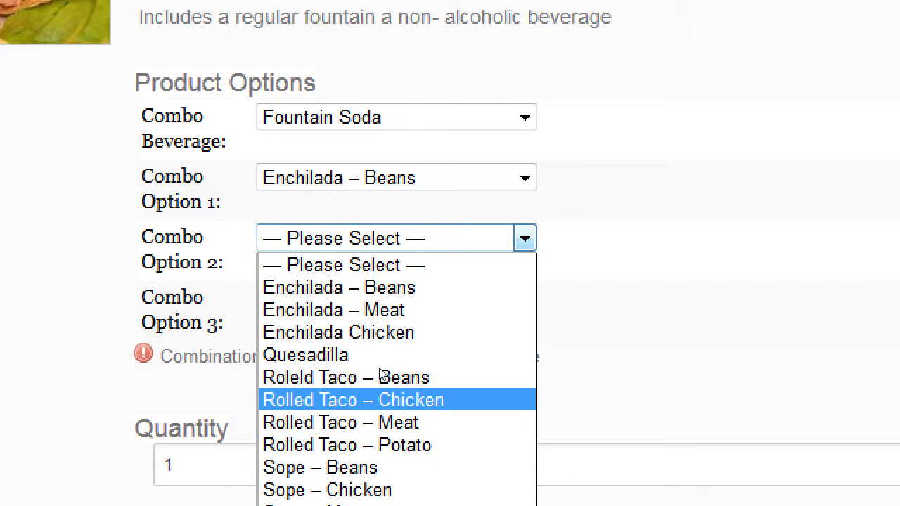
click(375, 394)
click(351, 309)
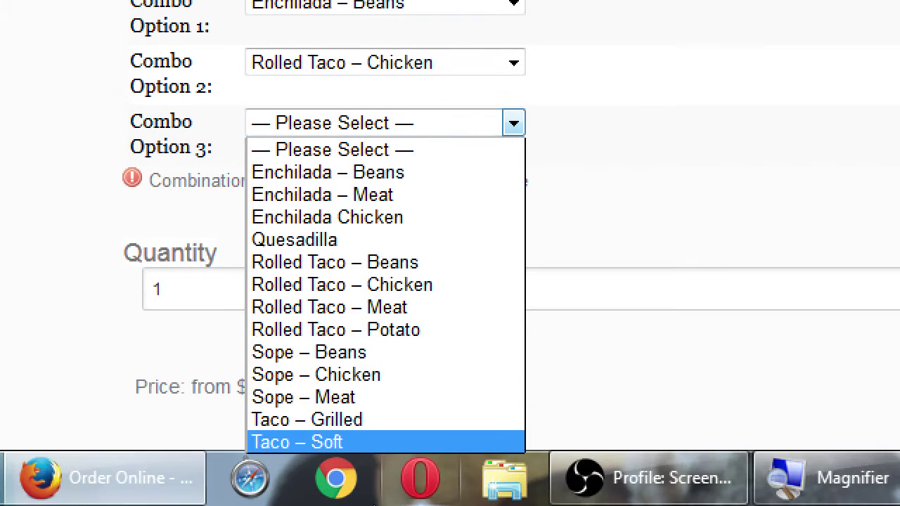
key(Up)
key(Down)
key(Up)
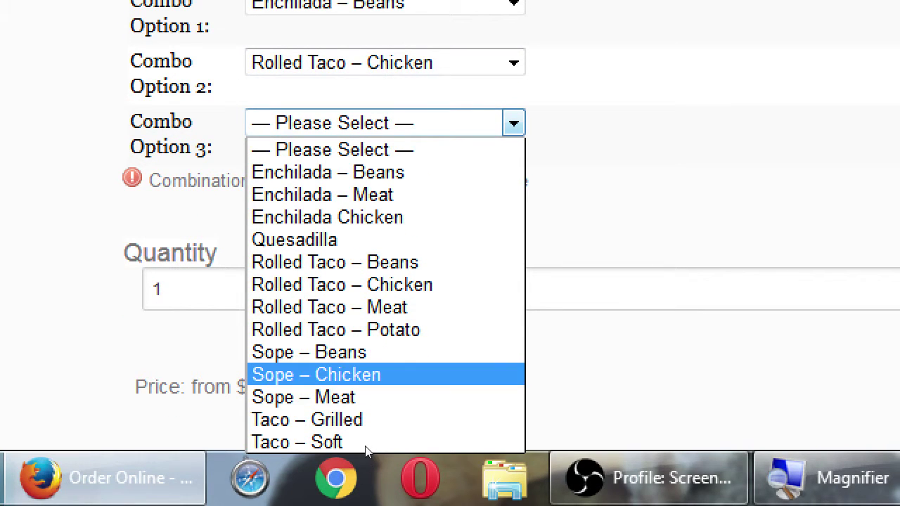
key(Down)
key(Return)
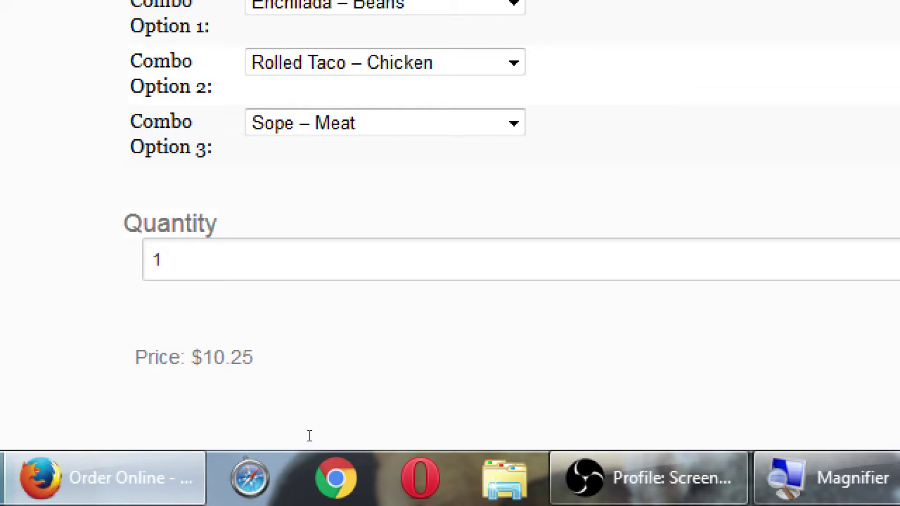
key(super+minus)
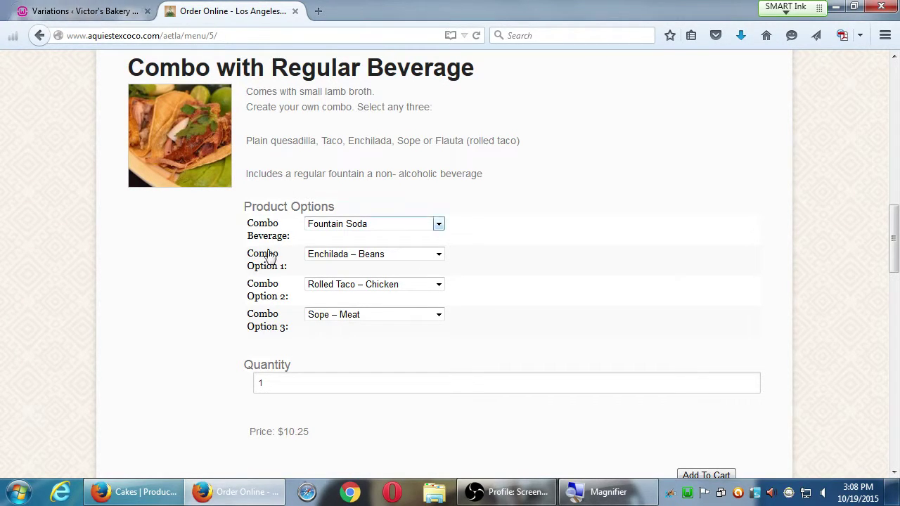
- Recheck the combo on the Order Online tab, keeping Fountain Soda as the beverage
click(60, 11)
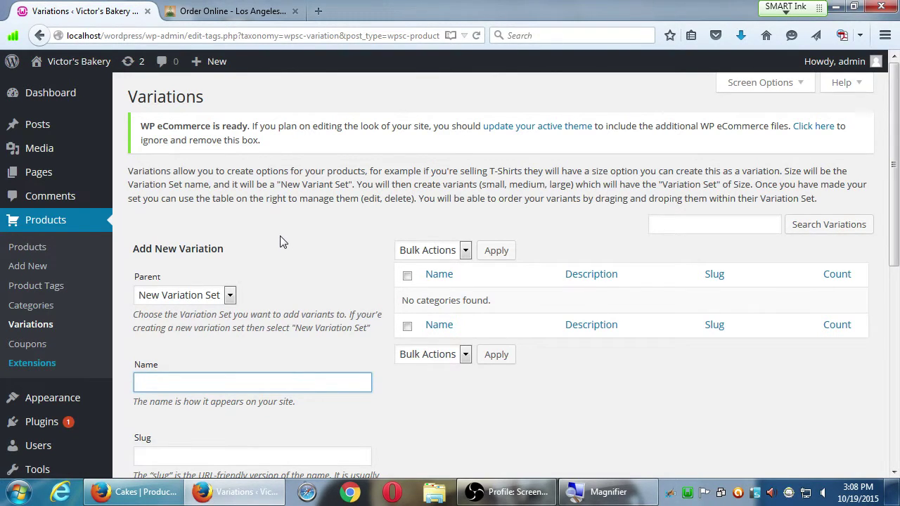
click(233, 11)
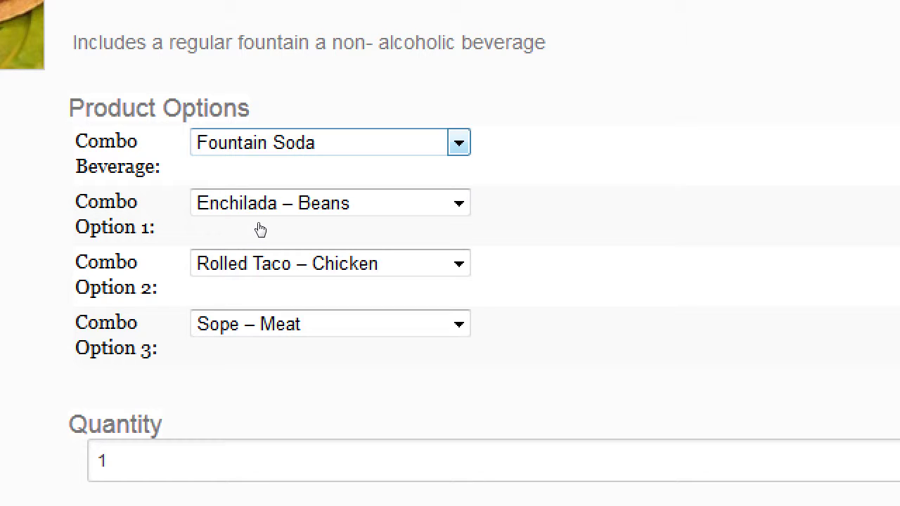
click(334, 236)
click(346, 256)
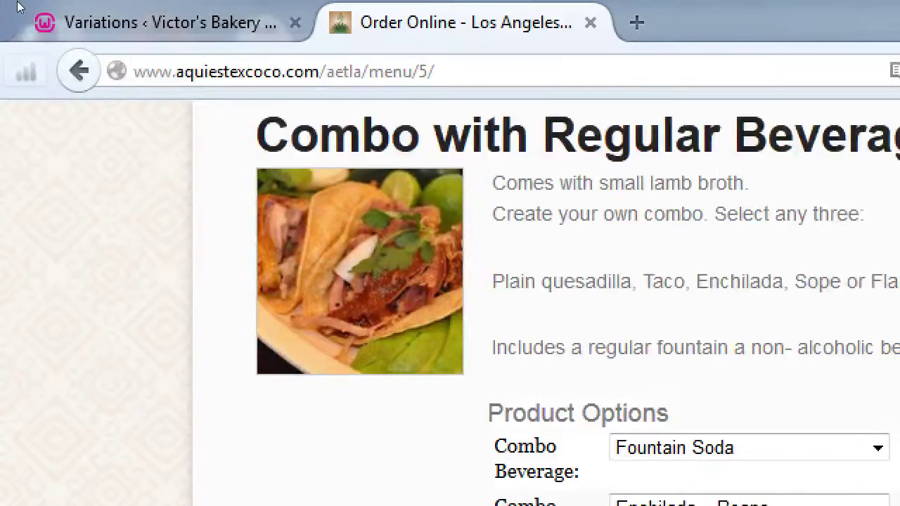
- Return to the WordPress Variations tab and scroll to the Add New Variation form
click(161, 20)
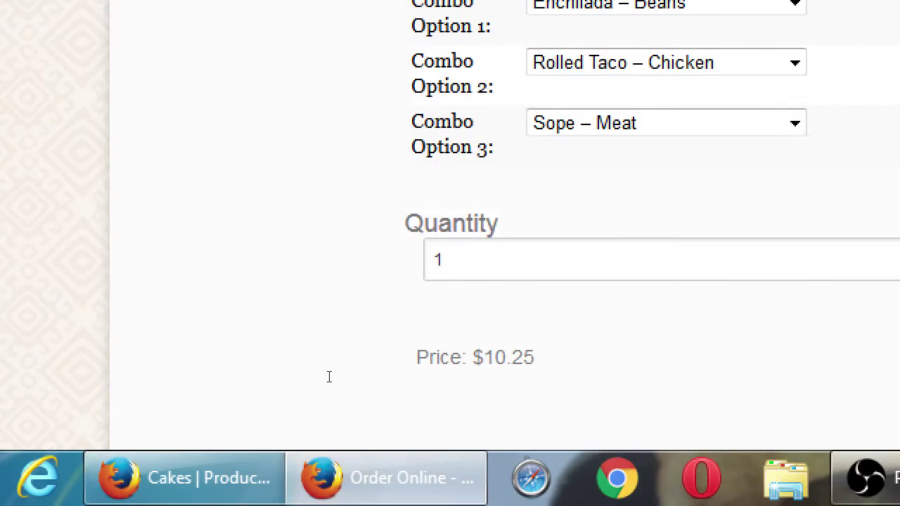
click(558, 8)
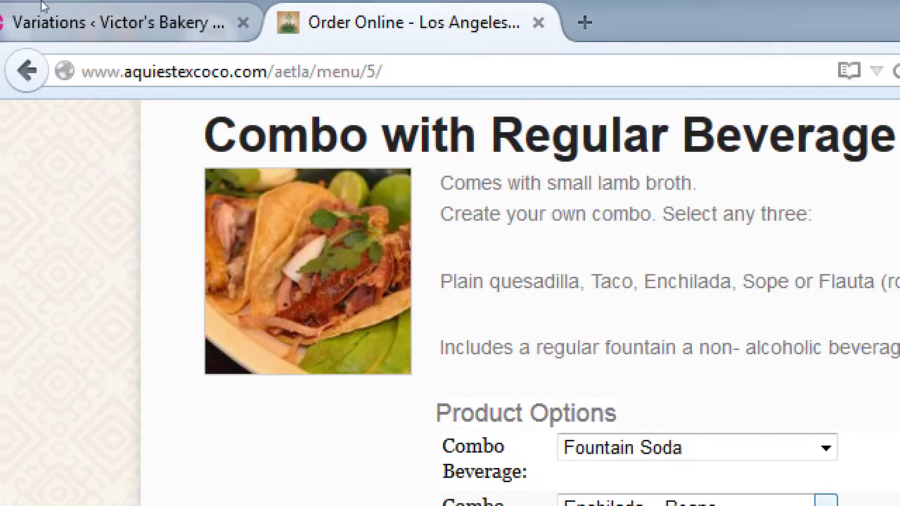
click(41, 5)
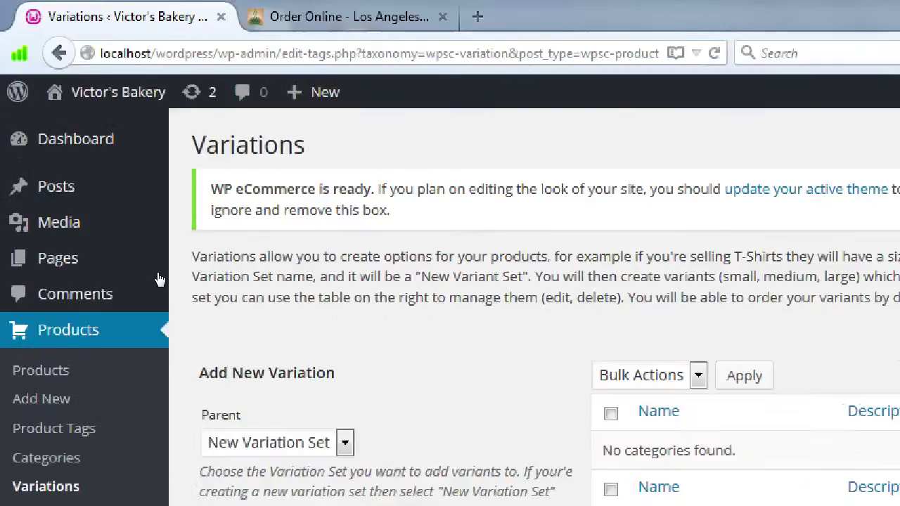
scroll(171, 351, down, 2)
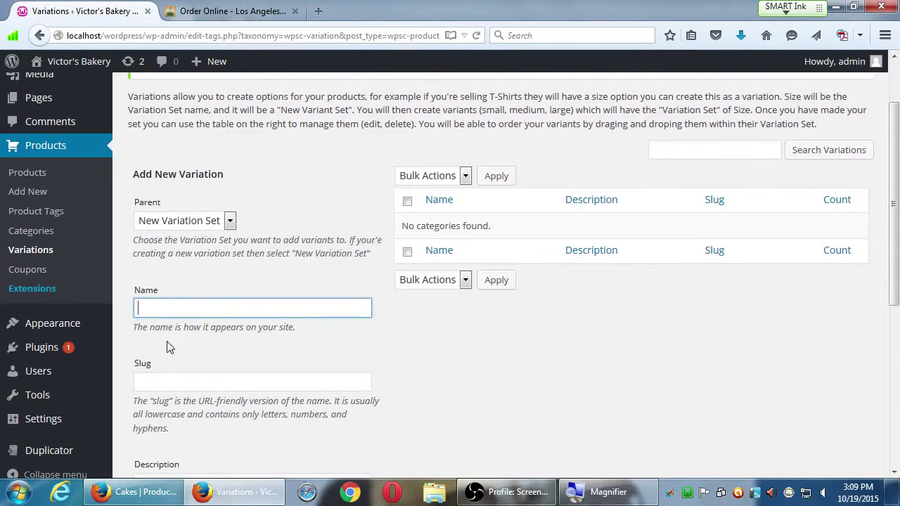
- Create a new variation set named Batch
click(168, 307)
text(Batch)
scroll(172, 316, down, 5)
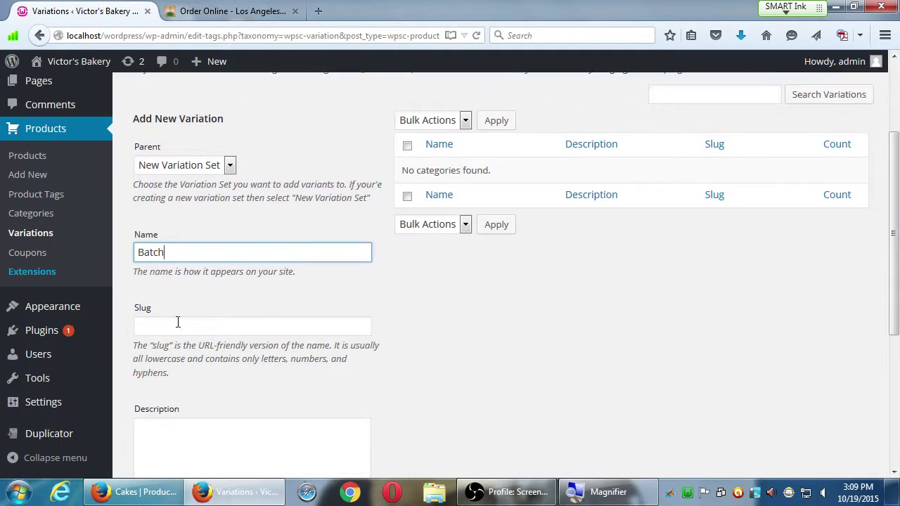
click(173, 446)
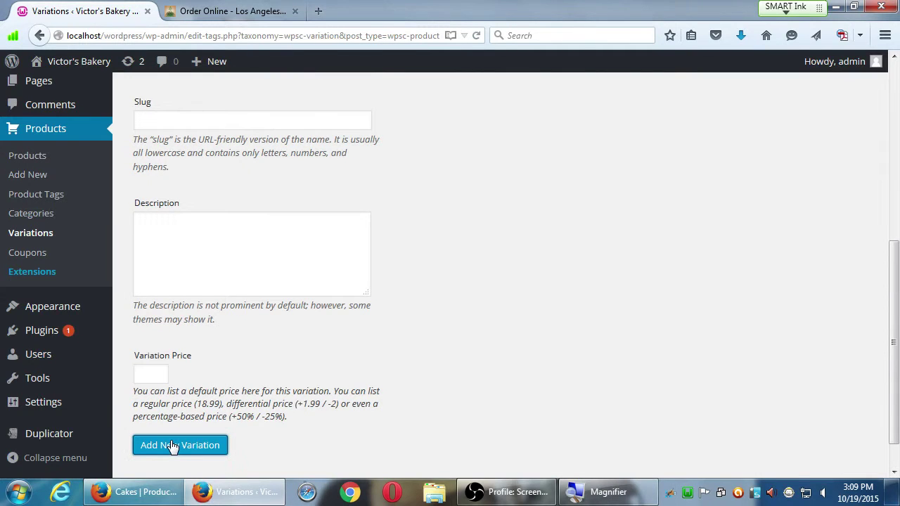
scroll(175, 426, up, 6)
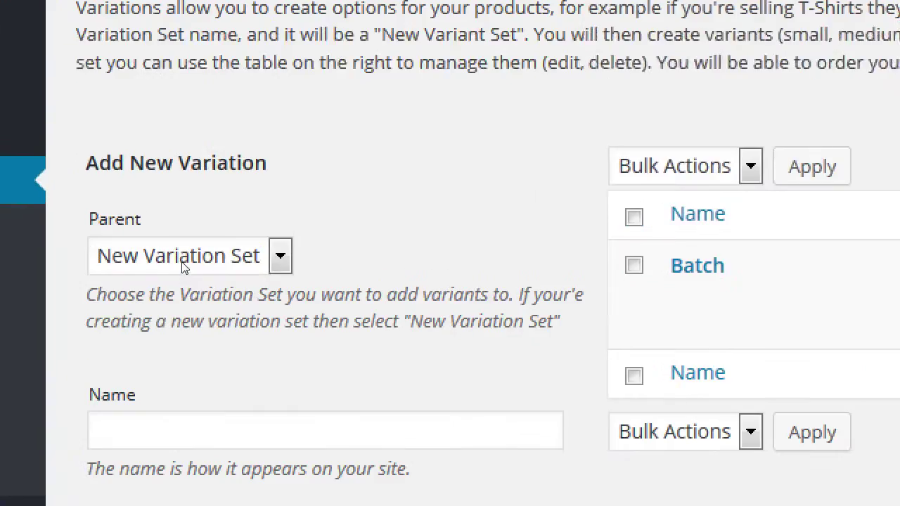
- With Batch as the parent, add the 3 Cookies variation
click(181, 263)
click(159, 321)
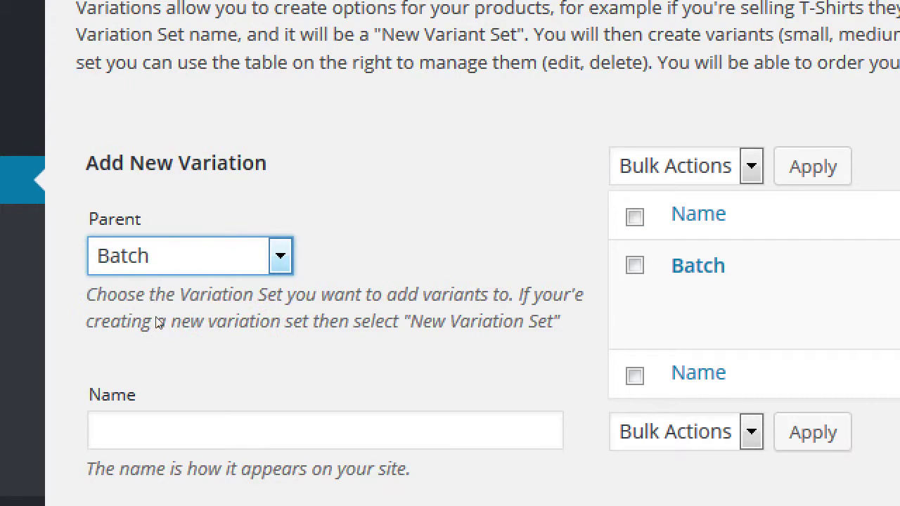
key(Tab)
text(3 Cooki)
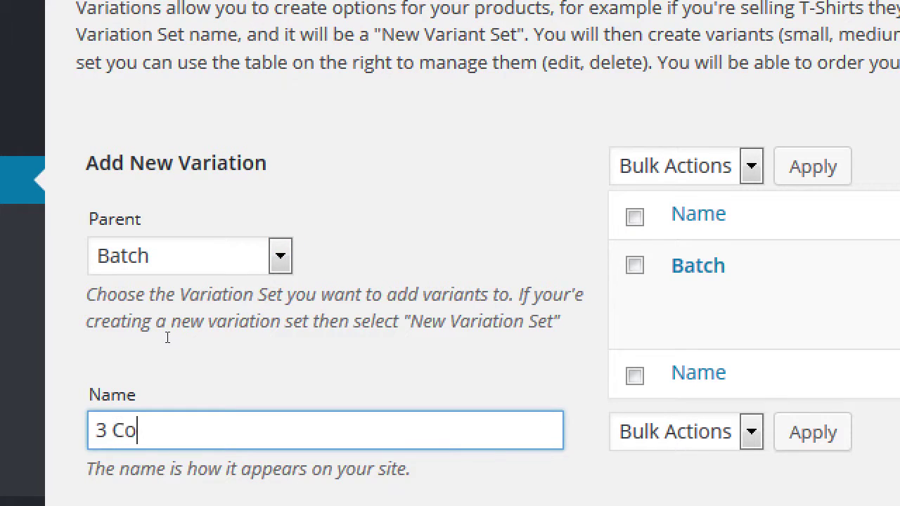
text(es)
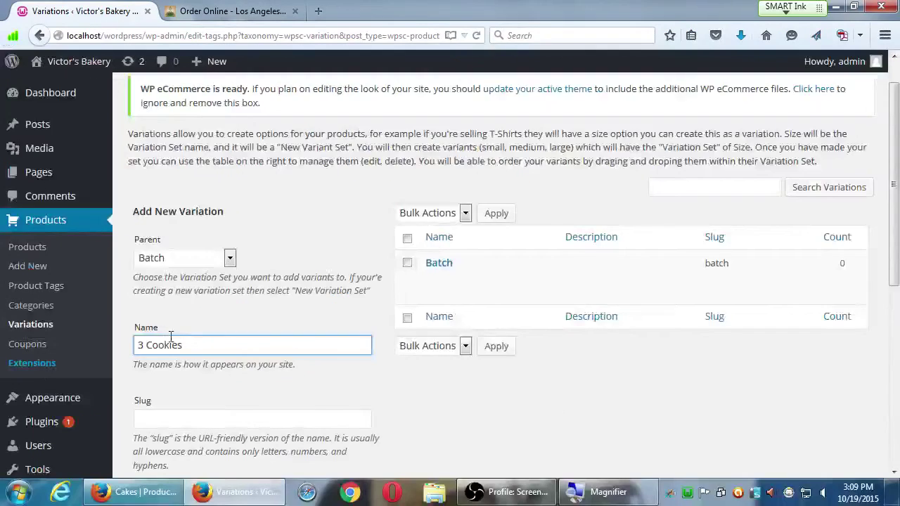
scroll(172, 337, down, 4)
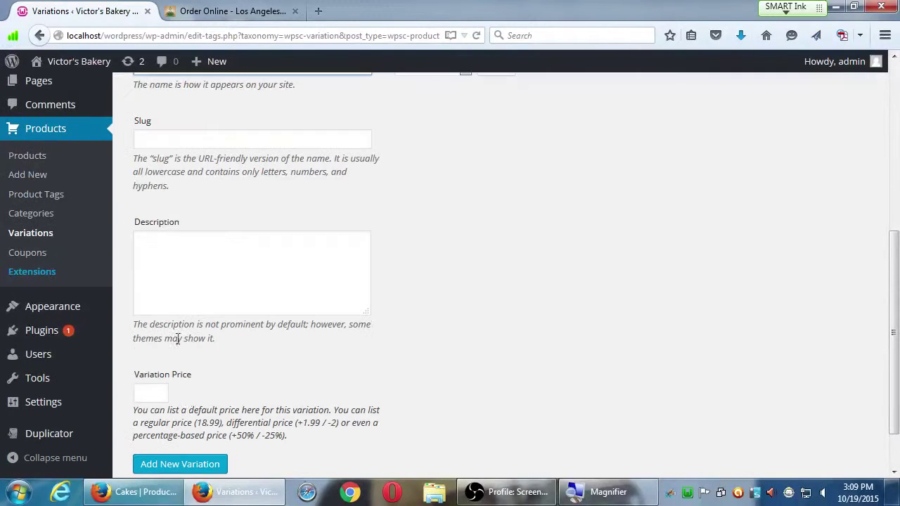
click(189, 466)
scroll(194, 295, up, 3)
- Add the 6 Cookies and 12 Cookies variations under Batch
click(188, 178)
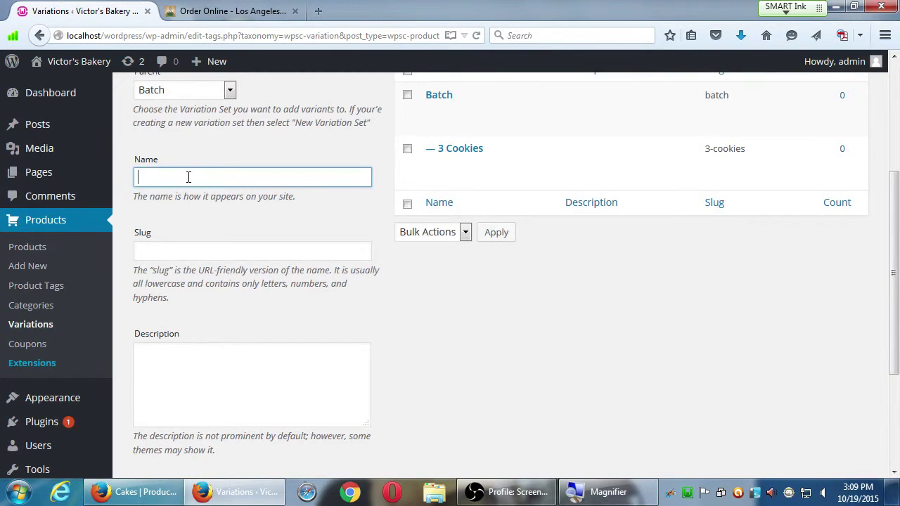
text(6 Cookies)
scroll(296, 291, down, 4)
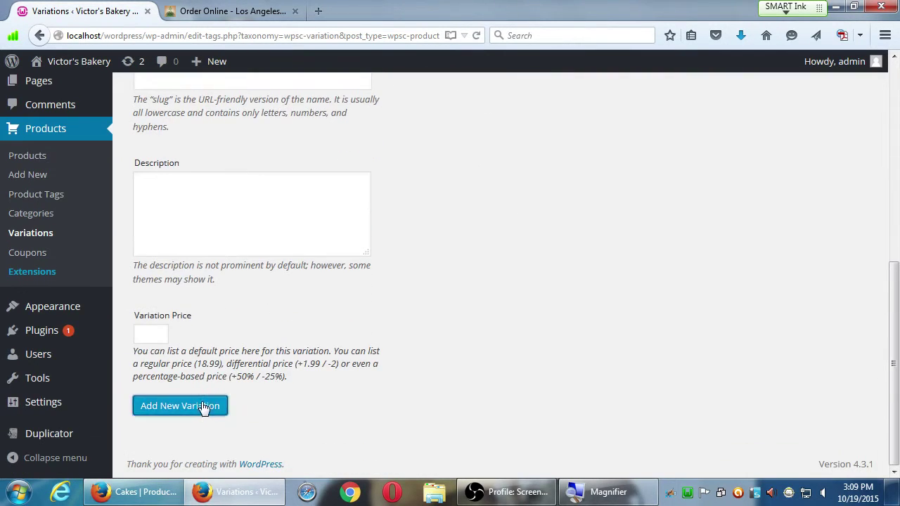
click(201, 403)
scroll(204, 416, up, 1)
scroll(215, 344, up, 4)
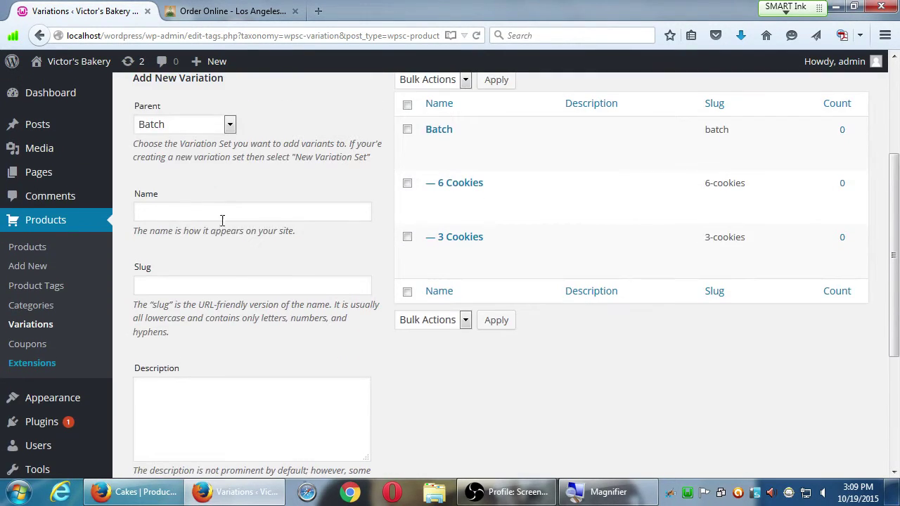
click(224, 209)
text(12 Co)
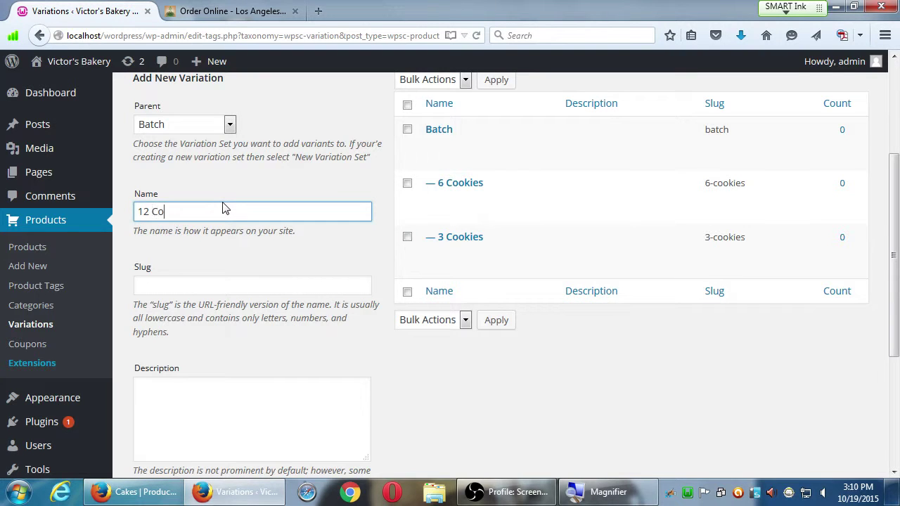
text(okies)
scroll(208, 225, down, 3)
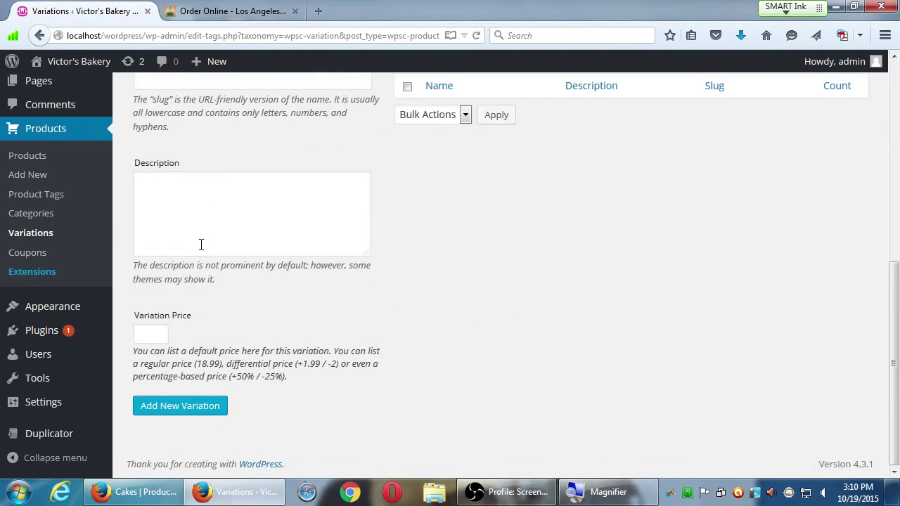
click(189, 408)
scroll(464, 339, up, 5)
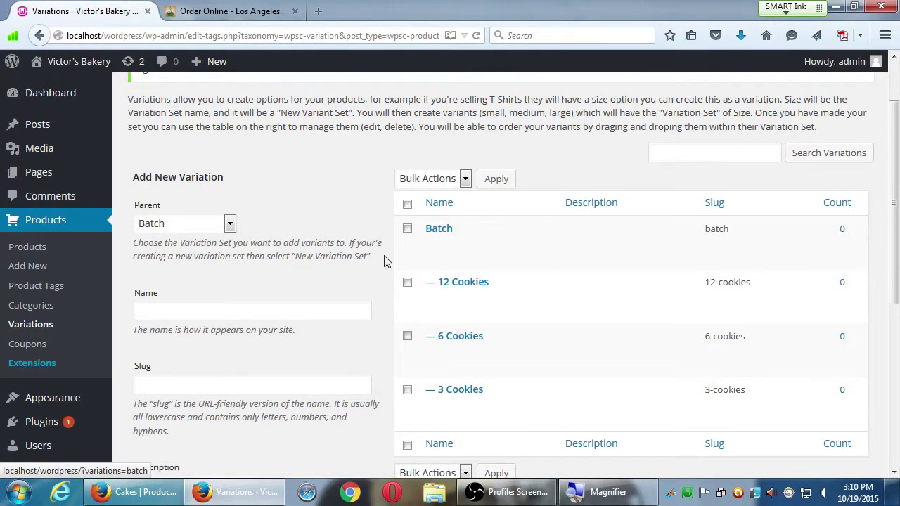
- Create a new variation set named Size
click(229, 224)
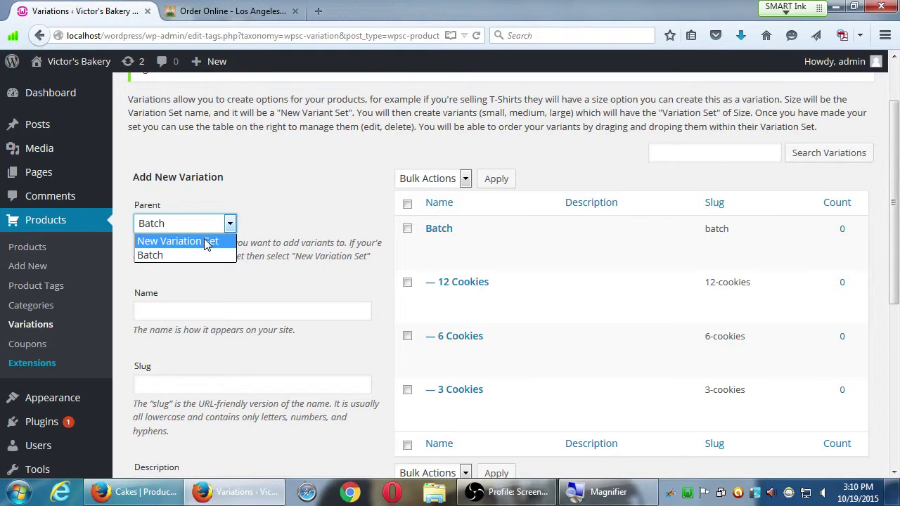
click(201, 242)
click(208, 309)
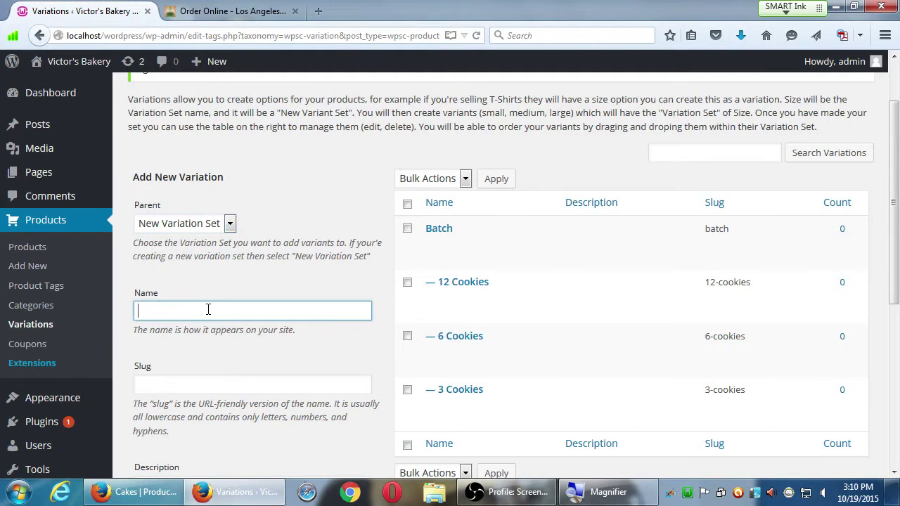
text(Size)
scroll(173, 383, down, 5)
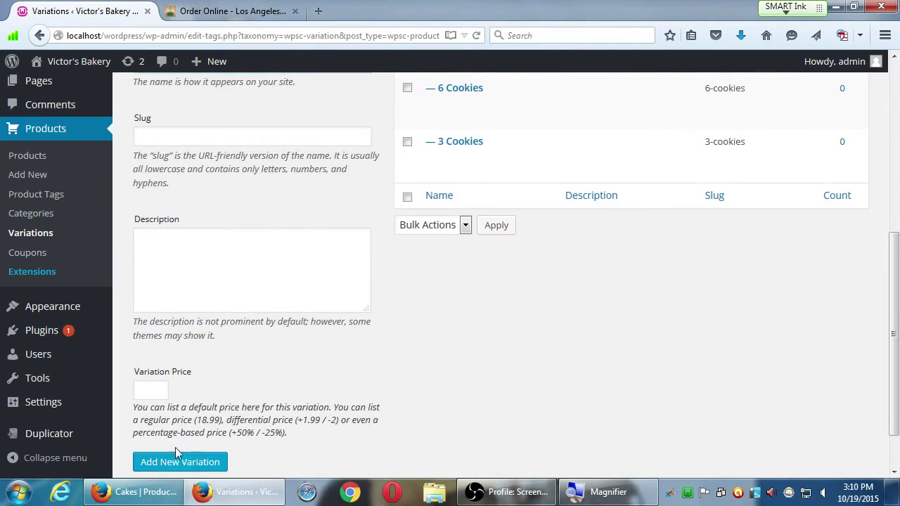
click(179, 463)
scroll(206, 388, up, 2)
scroll(206, 387, up, 2)
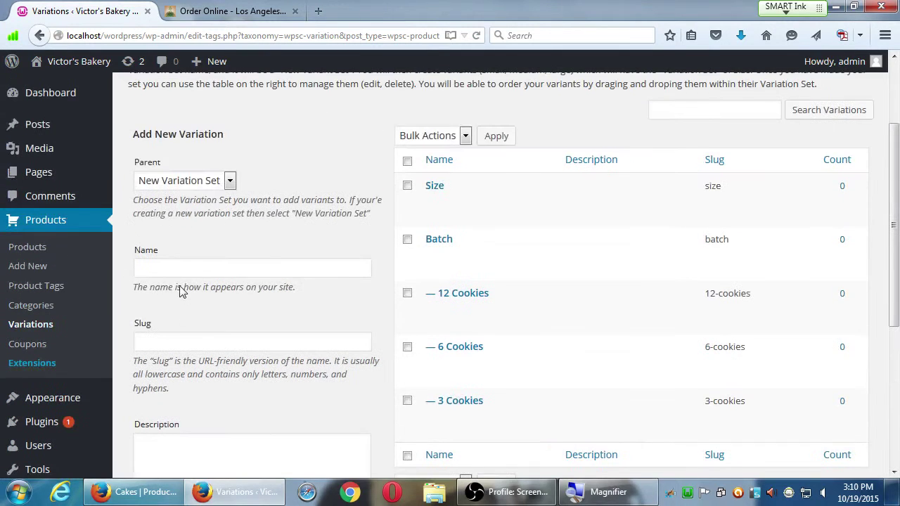
- With Size as the parent, add the 10-inch variant
click(182, 182)
click(162, 213)
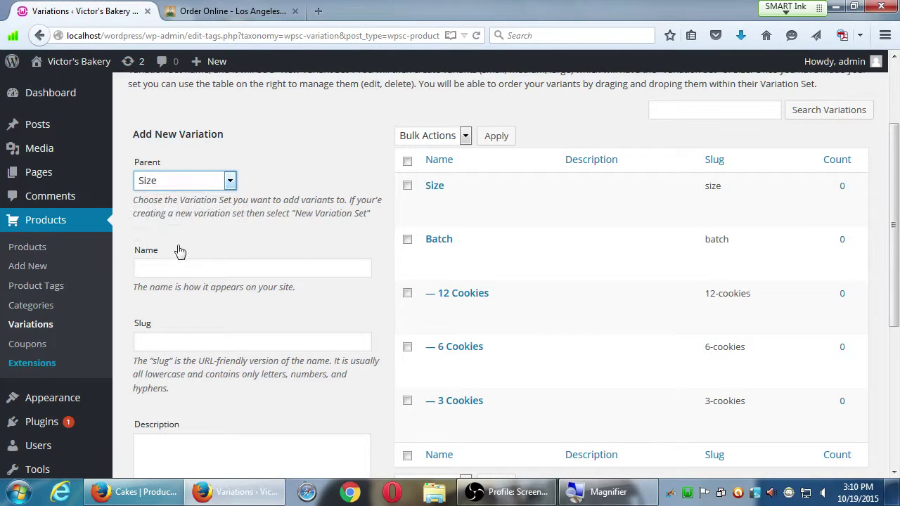
click(187, 267)
text(10-inch)
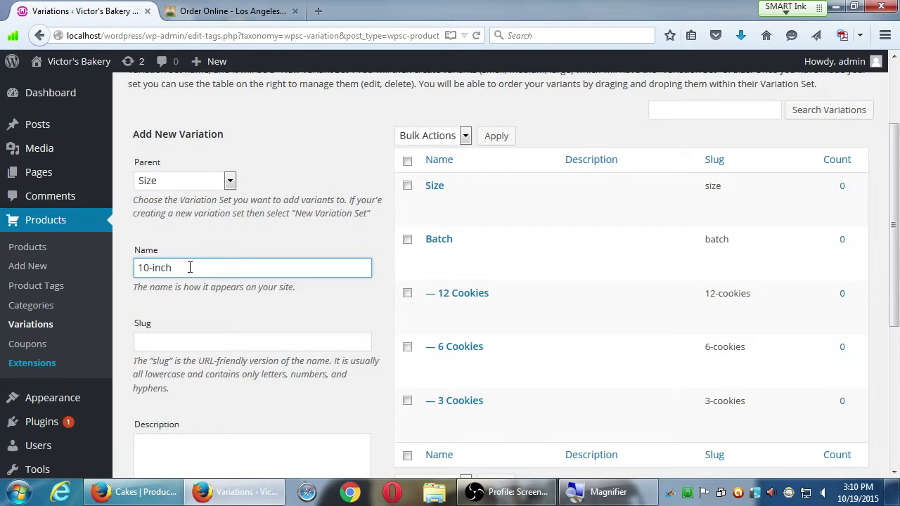
scroll(227, 230, down, 5)
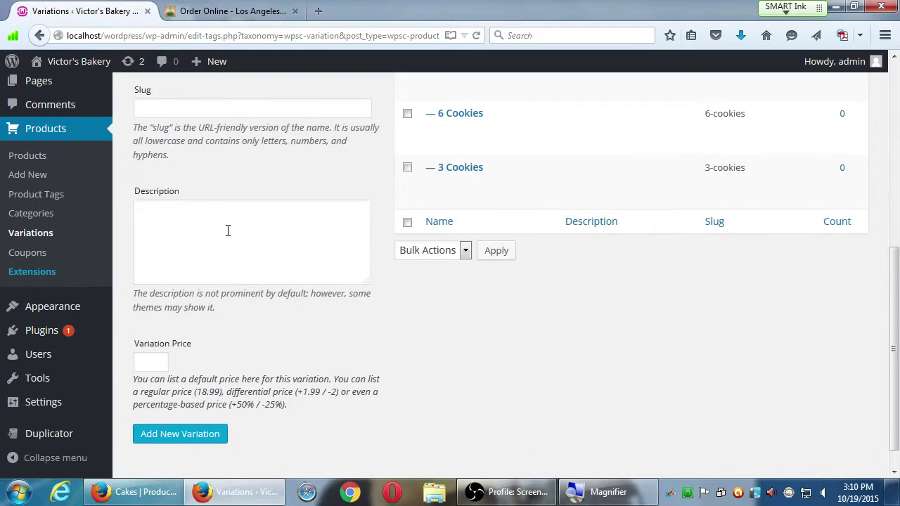
click(173, 406)
scroll(169, 397, up, 5)
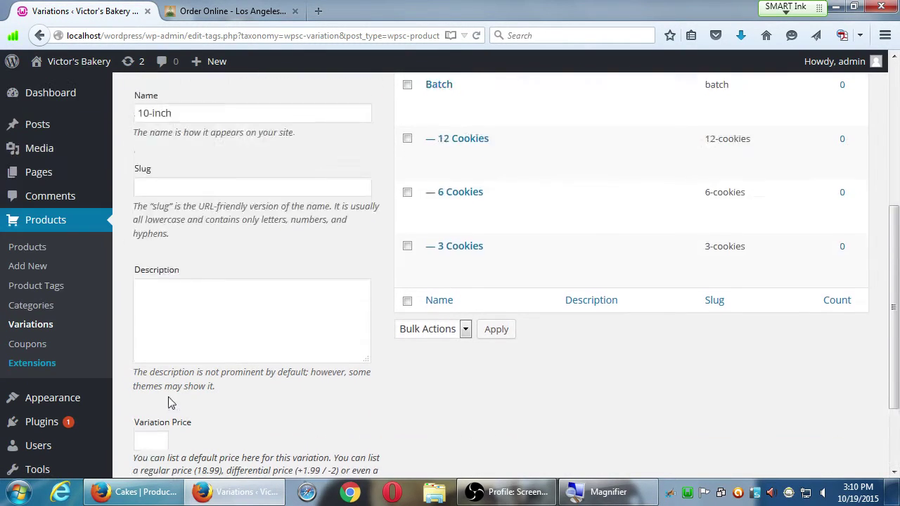
- Add the 12-inch variant under Size
click(178, 379)
text(1)
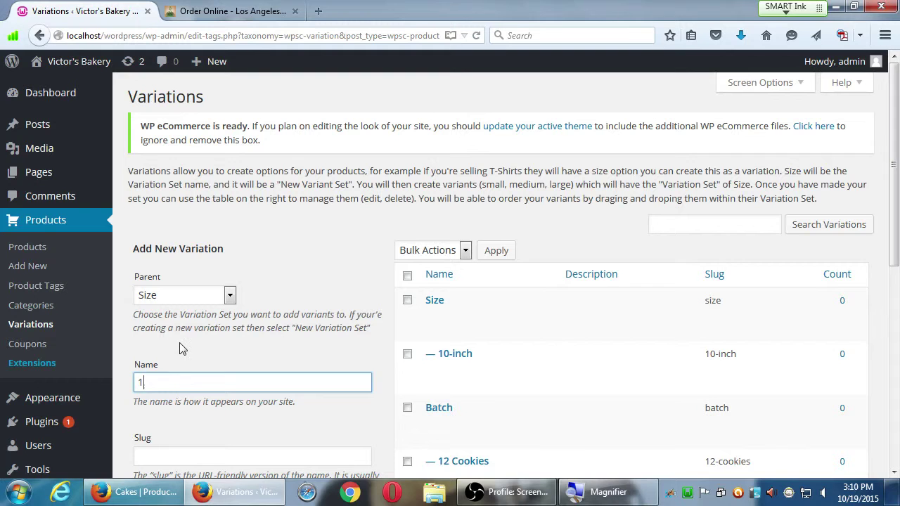
text(2-inch)
scroll(169, 380, down, 5)
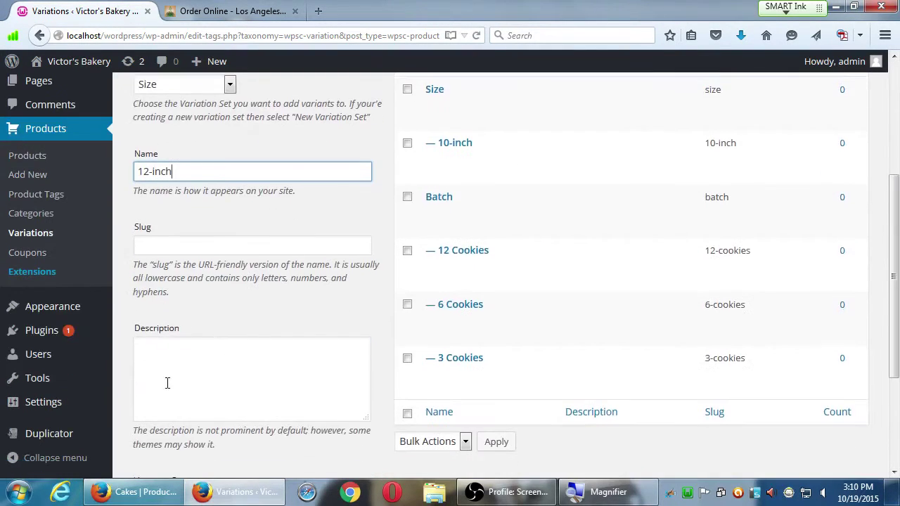
click(173, 443)
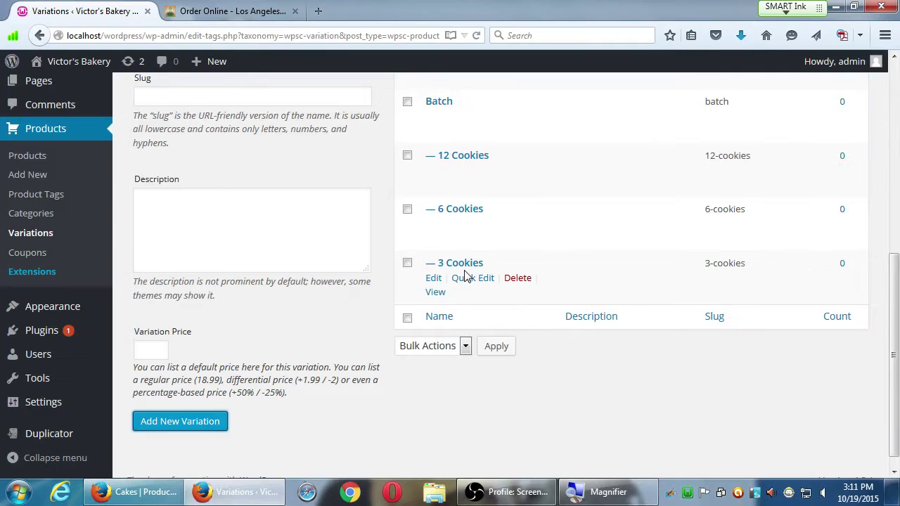
- Select all variation sets and variants and bulk-delete them, leaving the list empty
scroll(382, 502, up, 4)
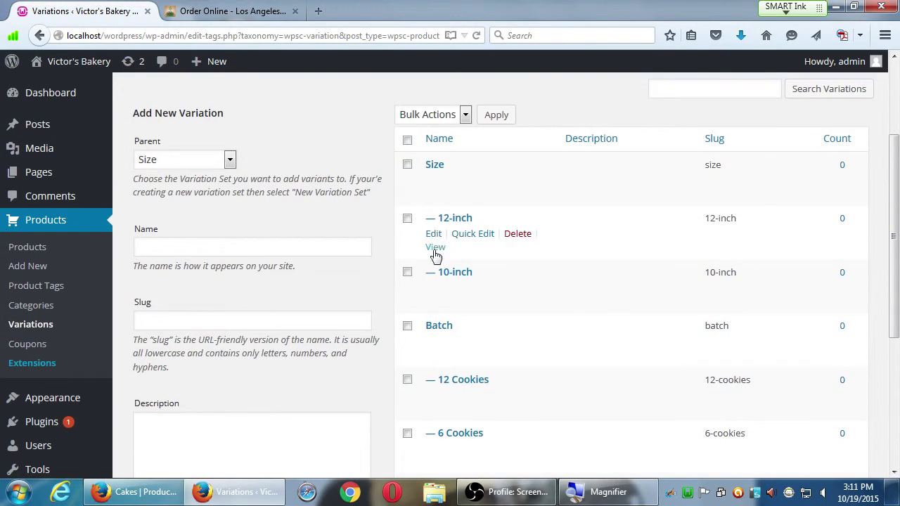
click(407, 140)
click(419, 123)
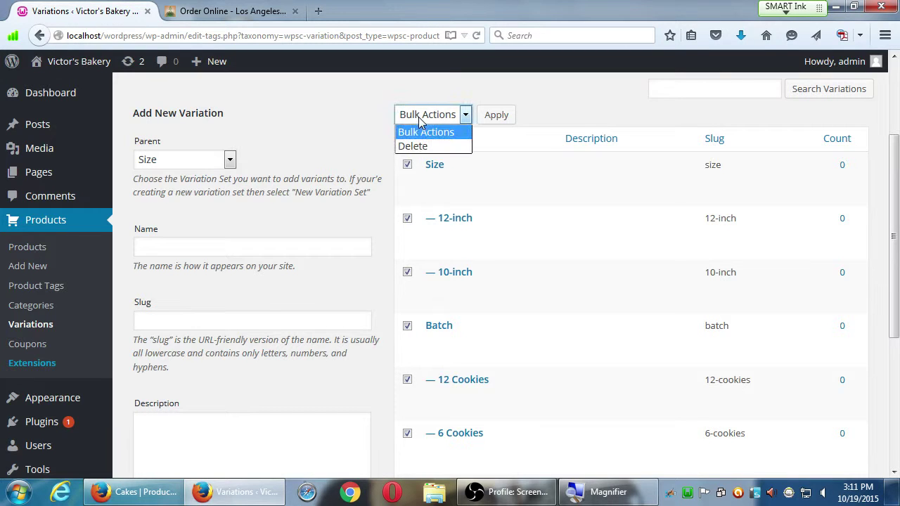
click(414, 146)
click(490, 117)
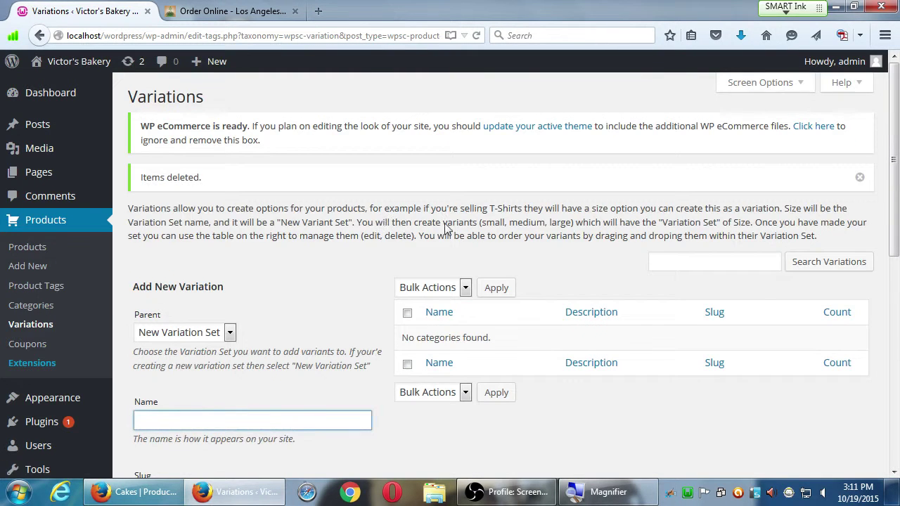
scroll(473, 232, down, 3)
scroll(469, 231, up, 2)
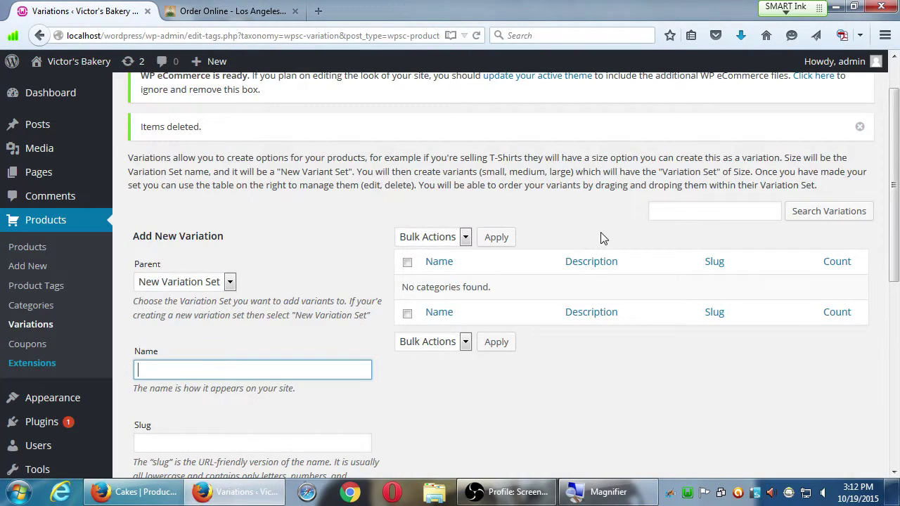
- Add a new top-level variation set named 'Batch' with a default variation price of 1
click(219, 285)
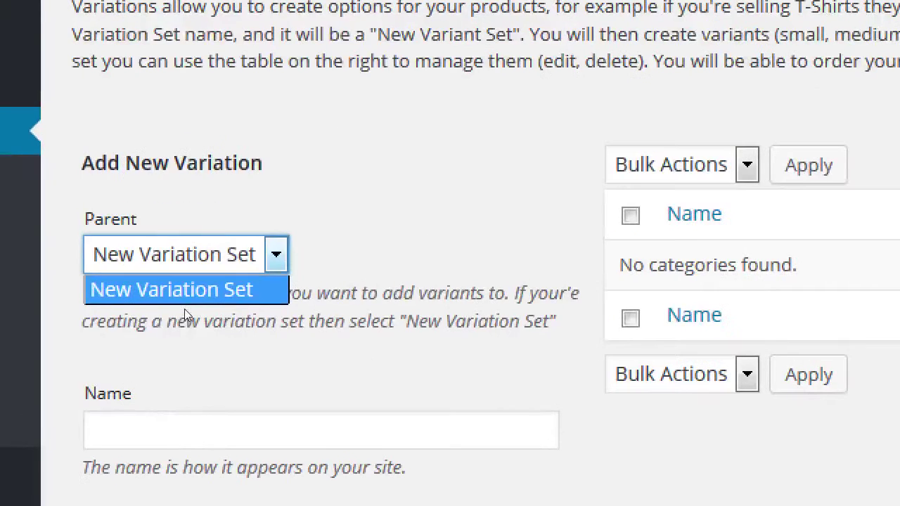
click(166, 369)
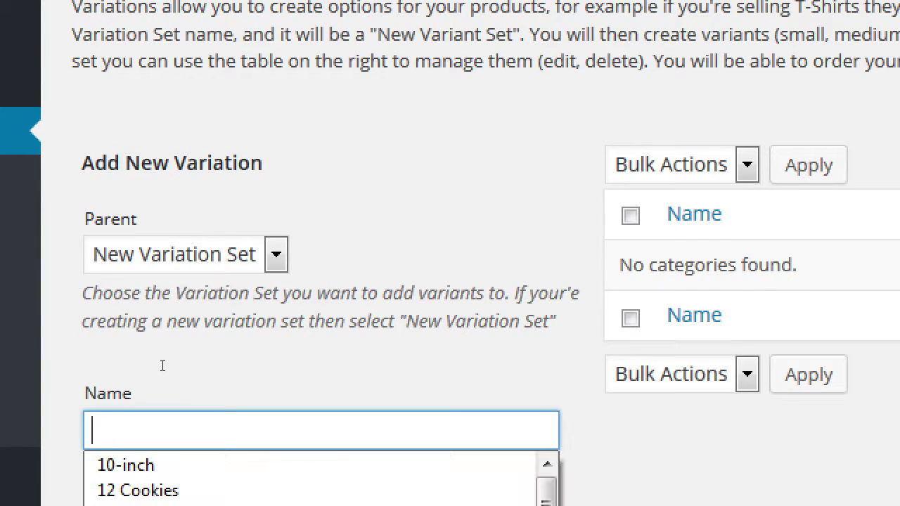
text(Batch)
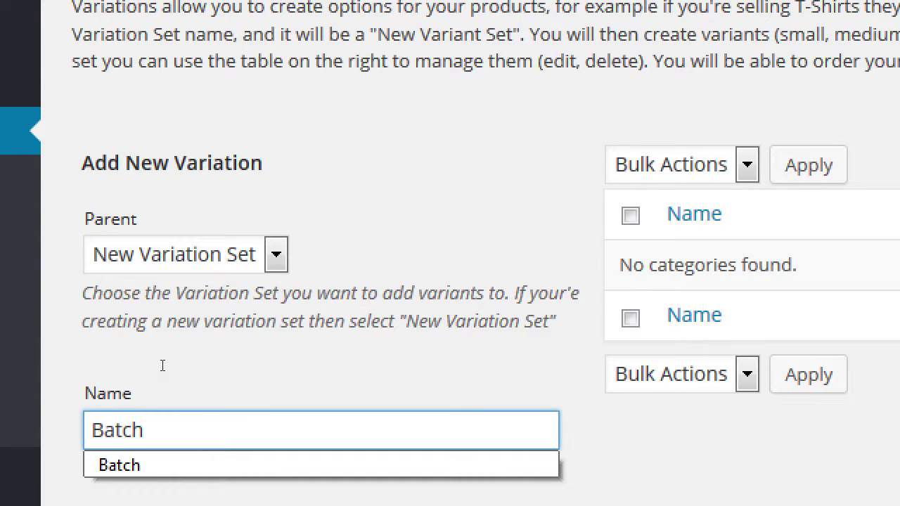
scroll(133, 327, down, 5)
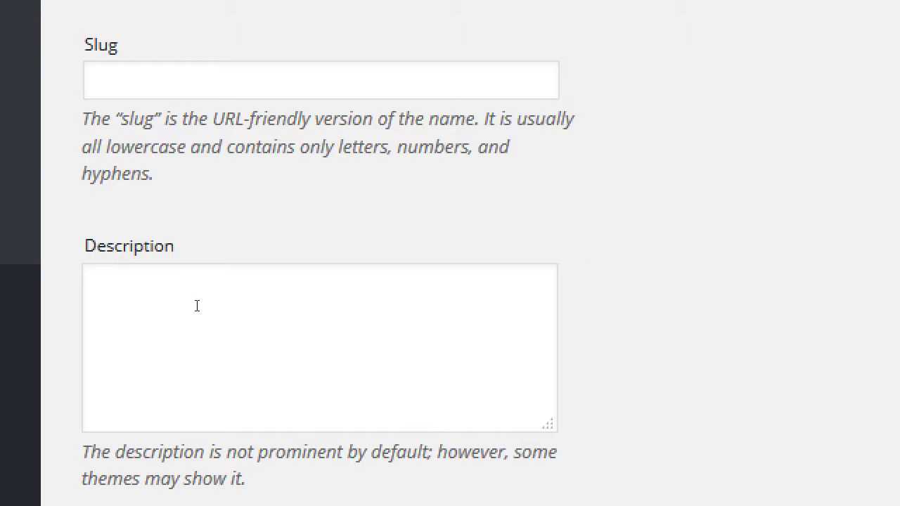
scroll(204, 307, down, 3)
scroll(205, 307, down, 1)
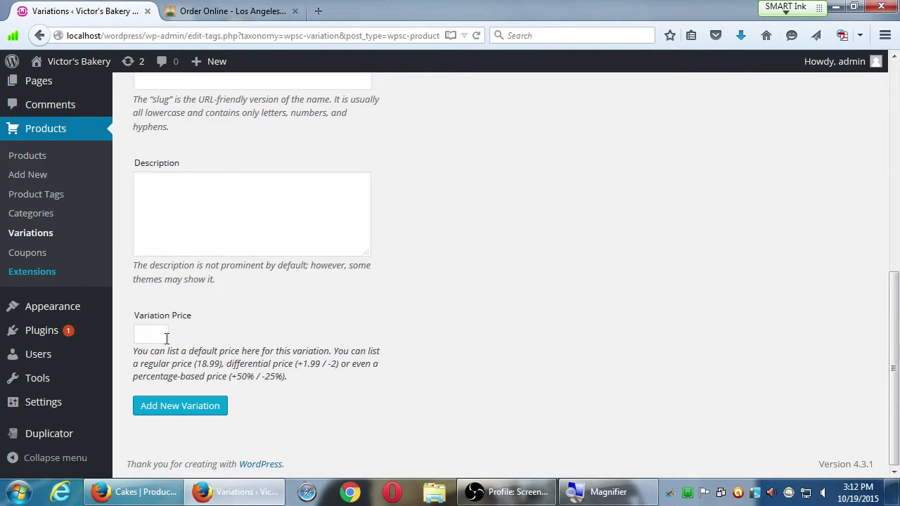
click(167, 339)
text(1)
click(191, 404)
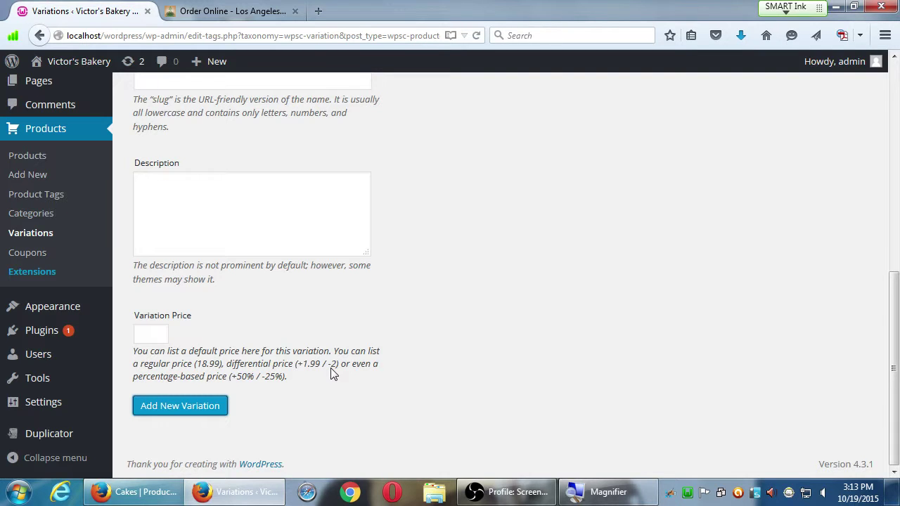
scroll(344, 394, up, 6)
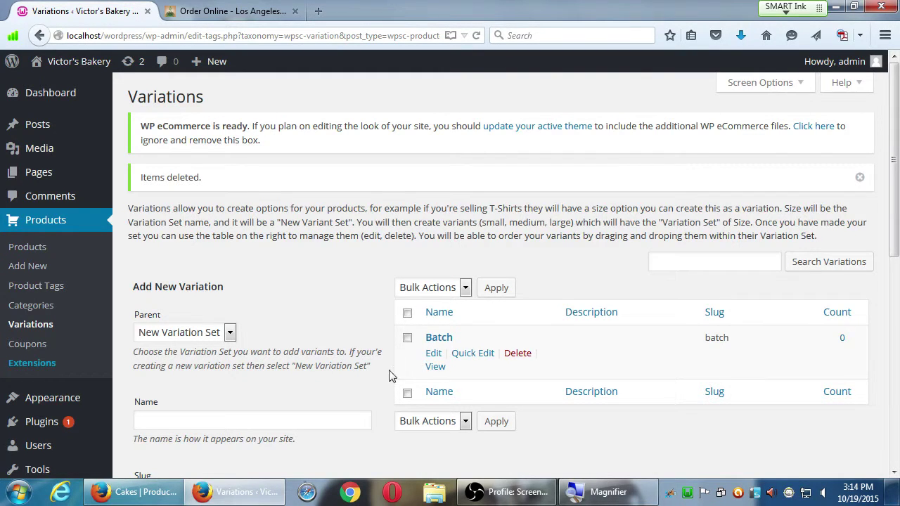
- Open the Parent variation set dropdown on the Add New Variation form
click(224, 340)
- Put a new variant named '1 Dozen (12)' under the Batch set
click(187, 363)
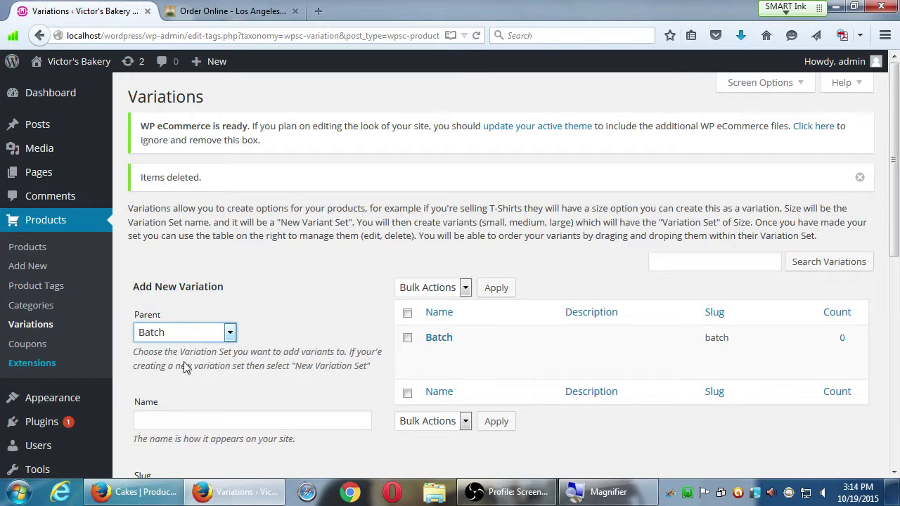
scroll(184, 422, down, 2)
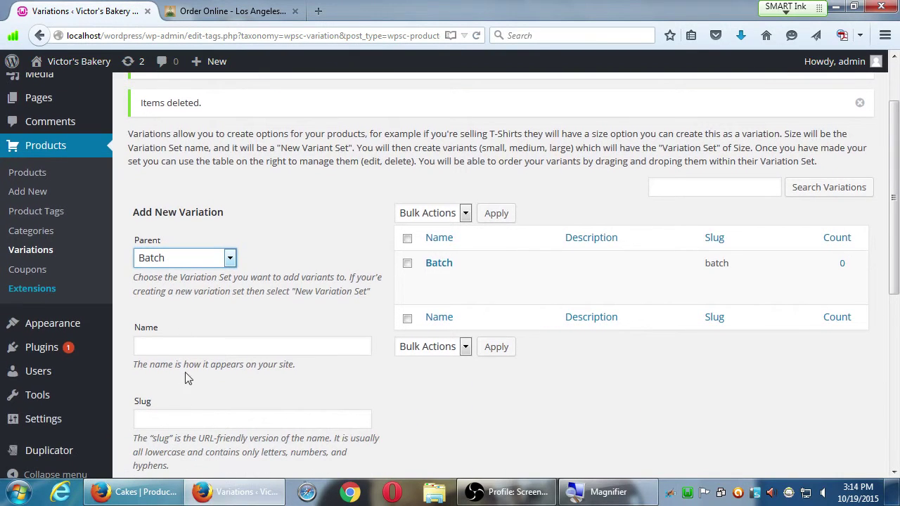
click(194, 346)
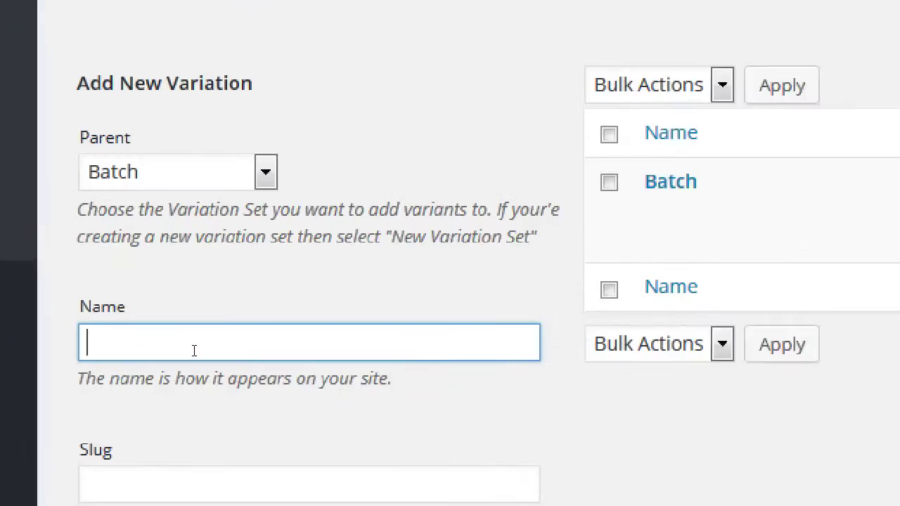
text(1 Doez)
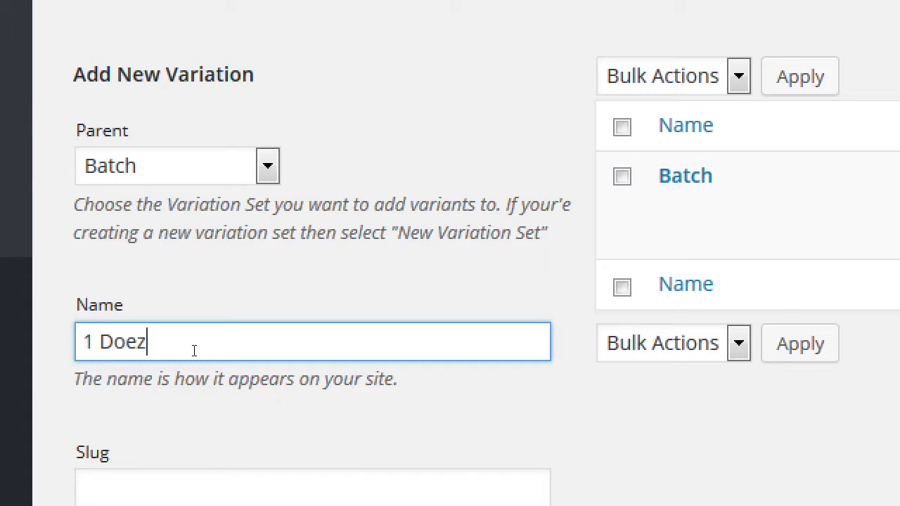
key(BackSpace)
key(BackSpace)
text(zen)
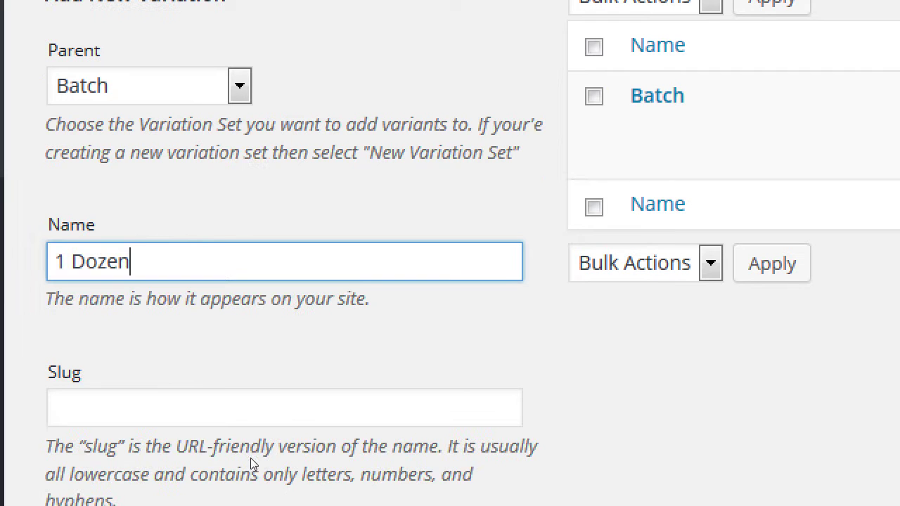
text( (12)
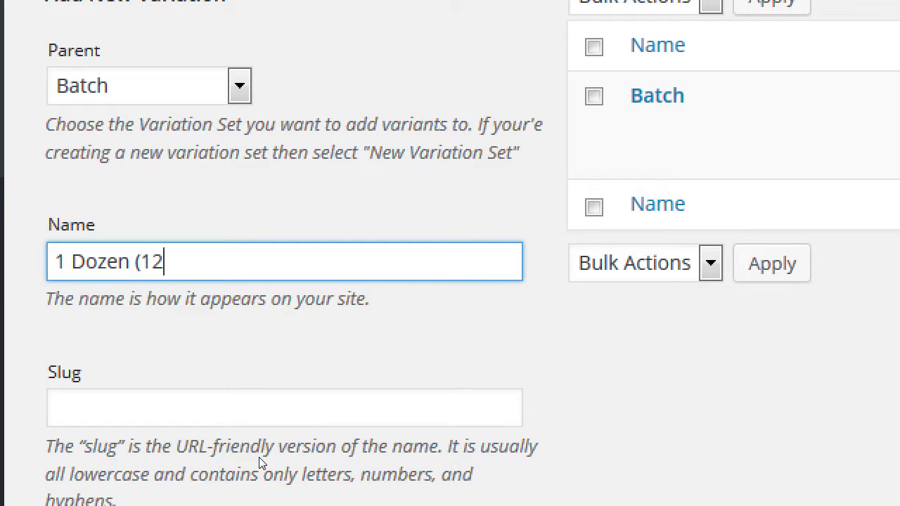
text())
- Enter 11.00 as the 1 Dozen (12) variant's variation price
scroll(252, 404, down, 1)
scroll(251, 404, down, 8)
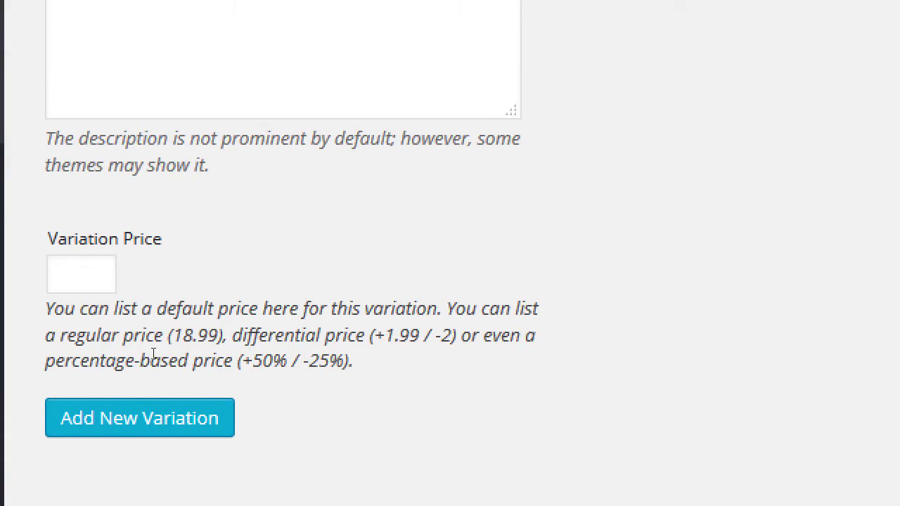
key(Tab)
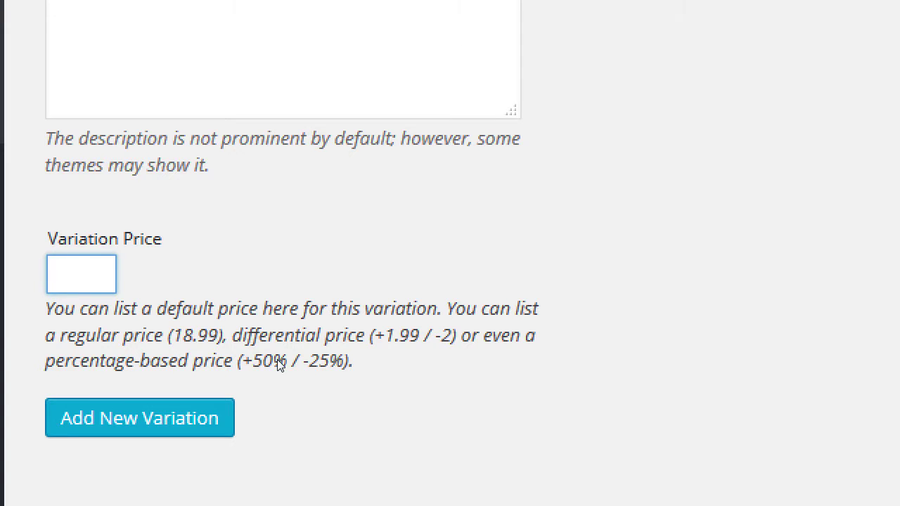
text(11.50)
key(BackSpace)
key(BackSpace)
text(00)
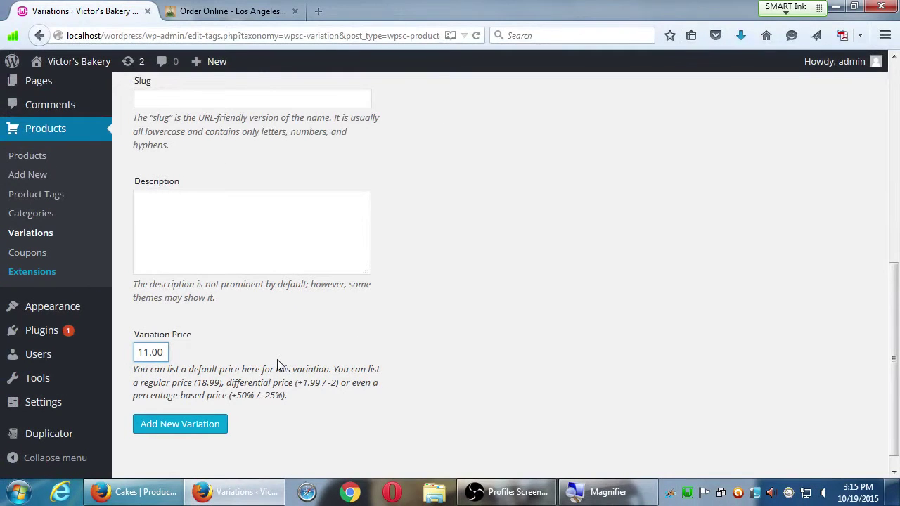
scroll(277, 365, up, 5)
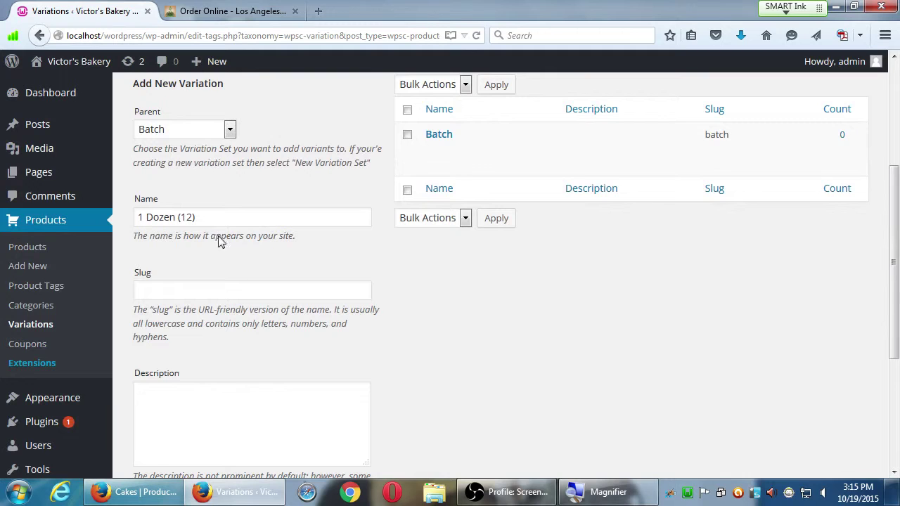
scroll(234, 254, down, 5)
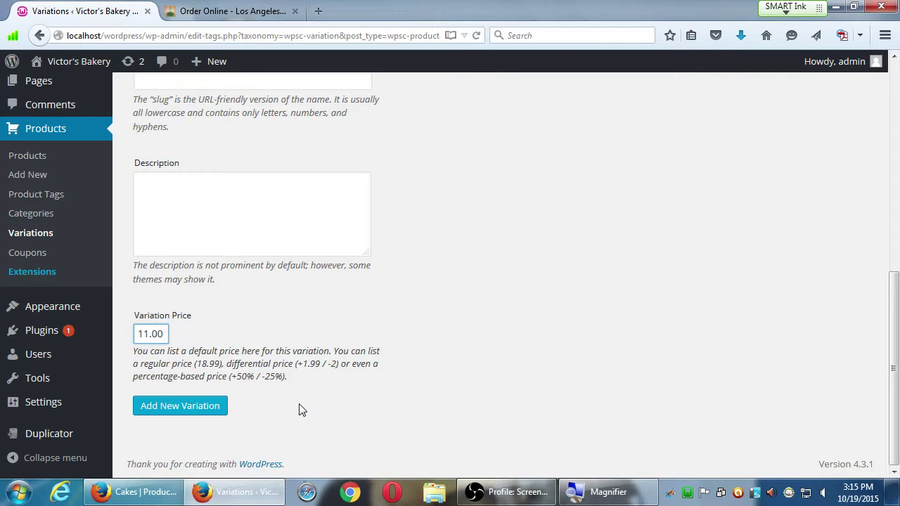
scroll(300, 412, up, 8)
mouse_move(488, 317)
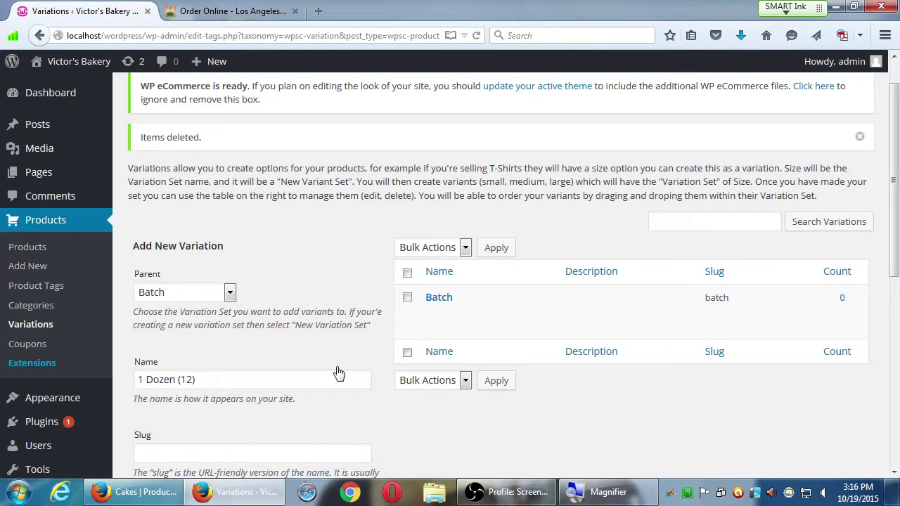
scroll(241, 363, down, 5)
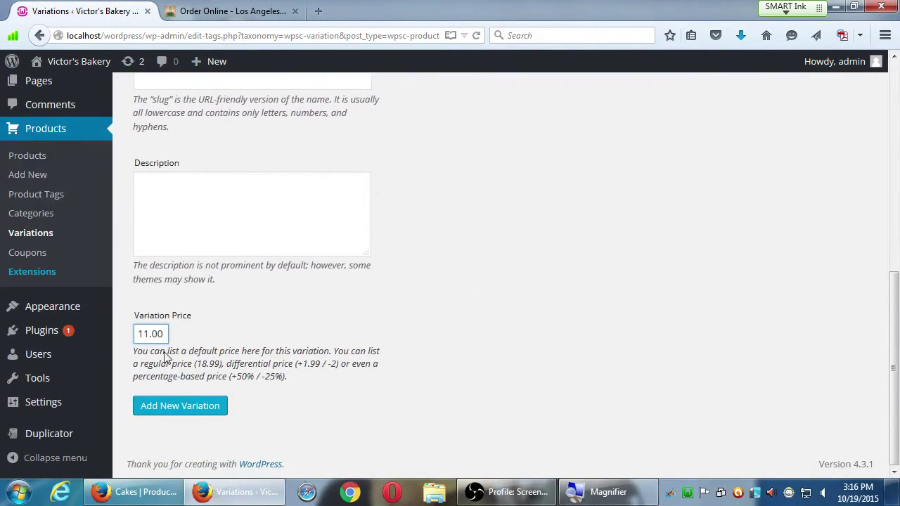
- Save the 1 Dozen (12) variant so it appears under Batch with slug 1-dozen-12
click(197, 411)
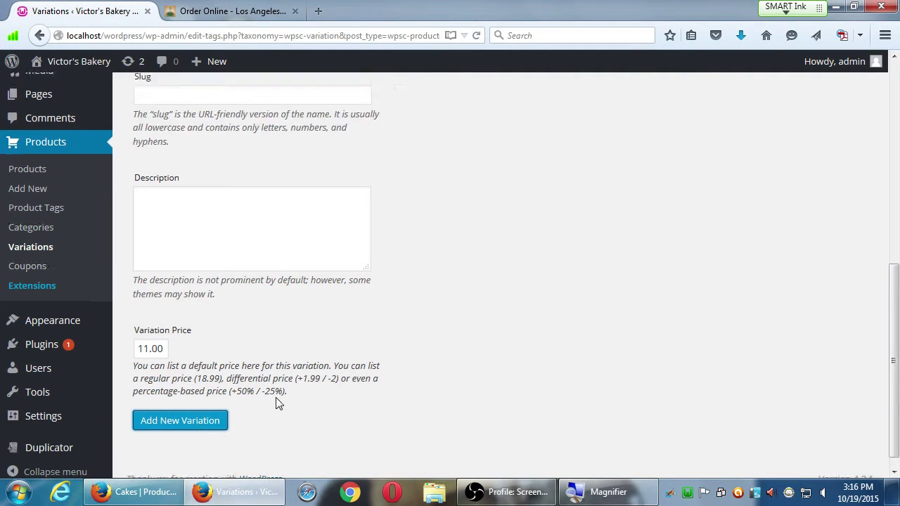
scroll(277, 403, up, 5)
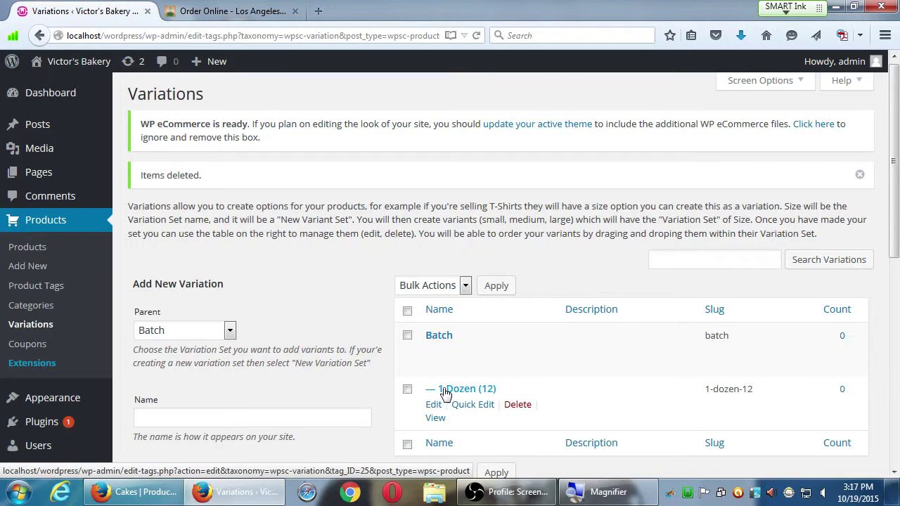
scroll(422, 391, down, 3)
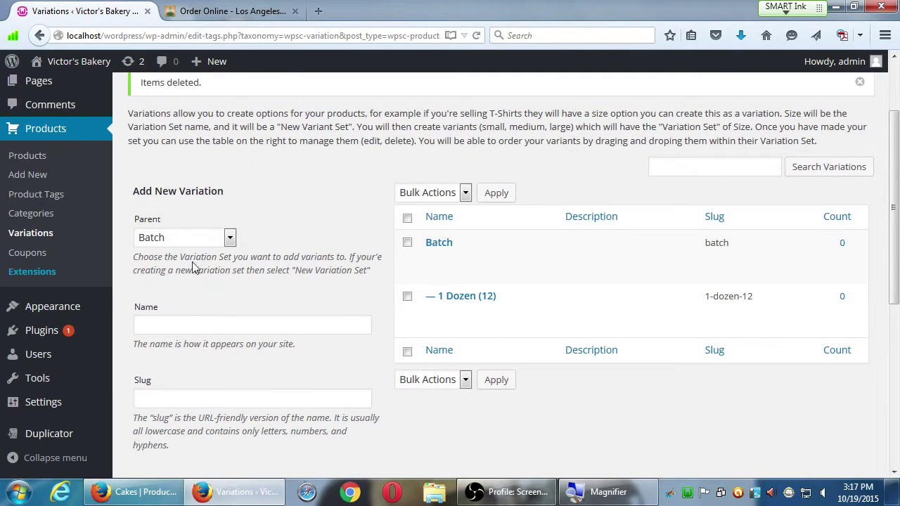
click(193, 321)
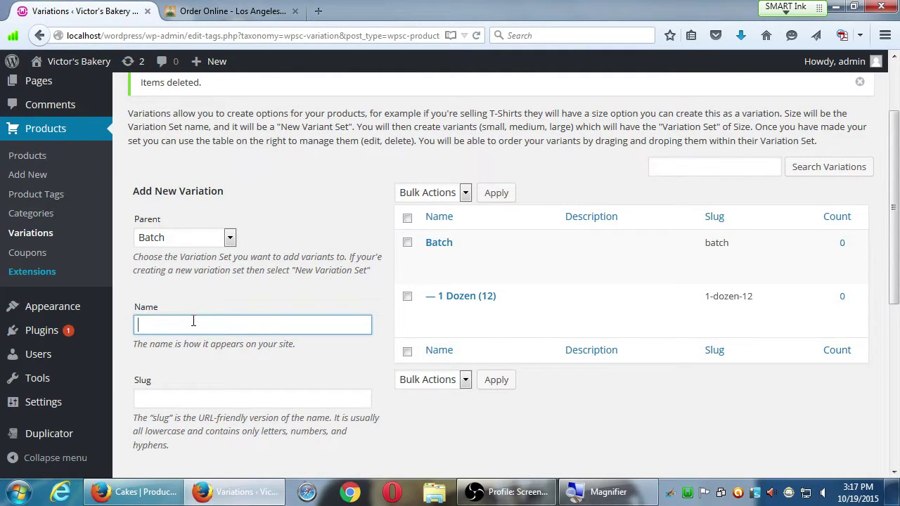
- Name the next Batch variant 'Half-dozen (6)' and enter a variation price of 5.50
text(Half -dozen (6))
scroll(309, 359, down, 3)
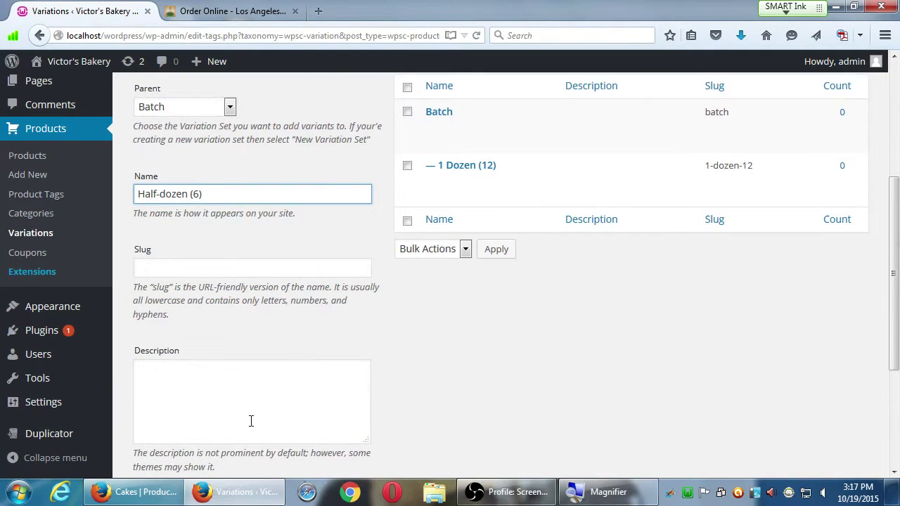
scroll(260, 429, down, 4)
click(165, 355)
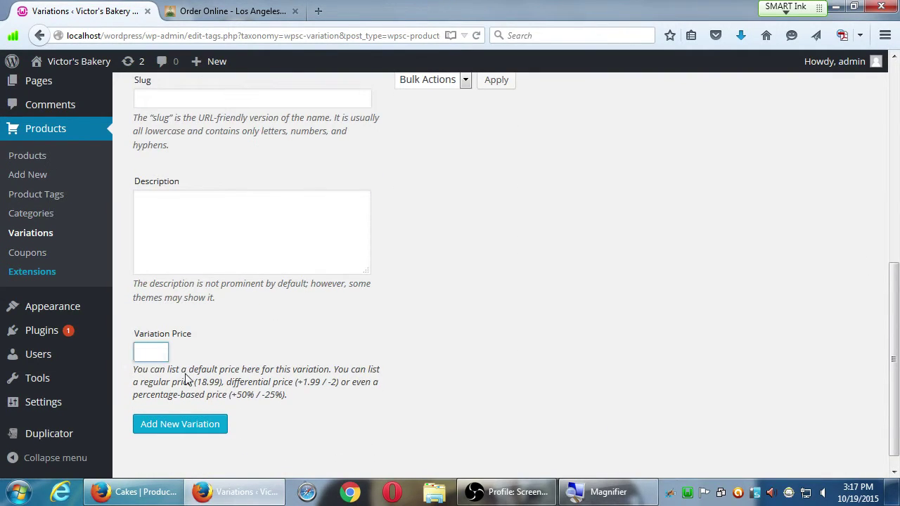
text(5.50)
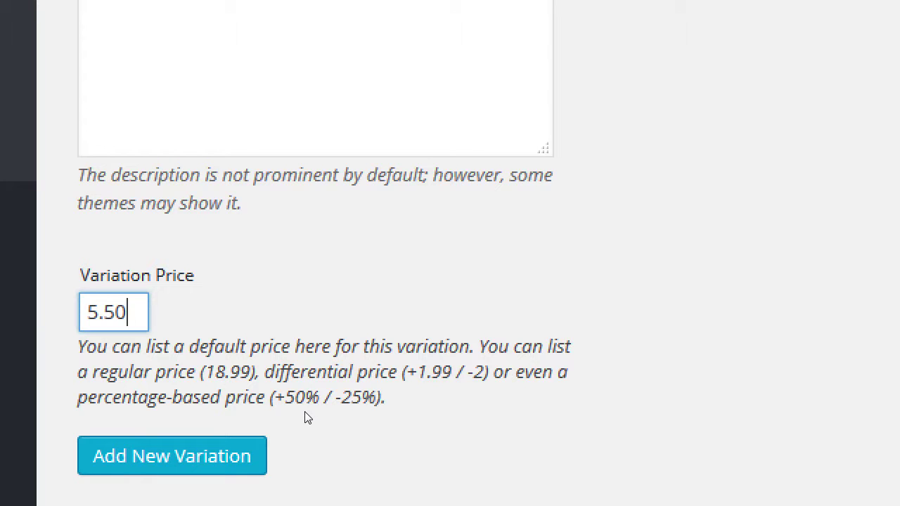
- Try differential price formats in Variation Price, such as +4 and +500
key(Left)
key(Left)
key(Left)
key(Left)
key(shift+Right)
text(+4)
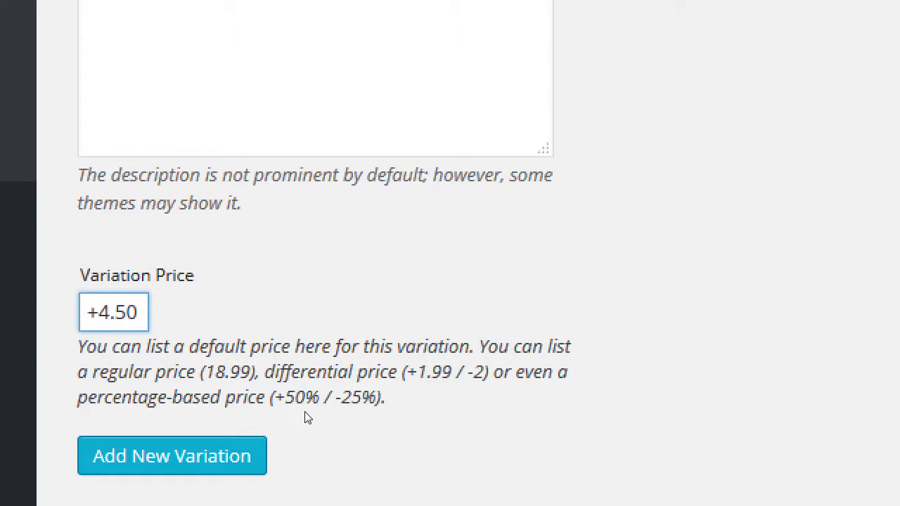
key(BackSpace)
key(BackSpace)
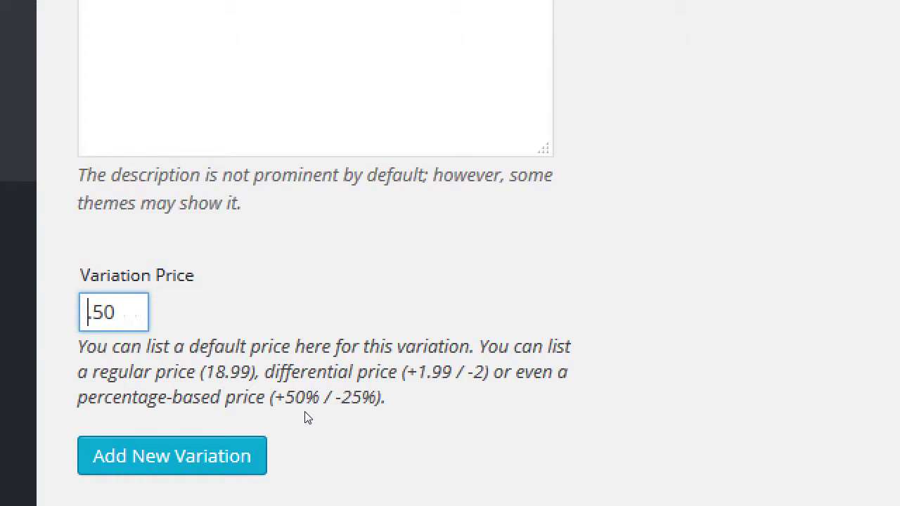
text(5)
key(Right)
key(Right)
key(Right)
key(BackSpace)
key(BackSpace)
key(BackSpace)
key(BackSpace)
text(+)
text(500)
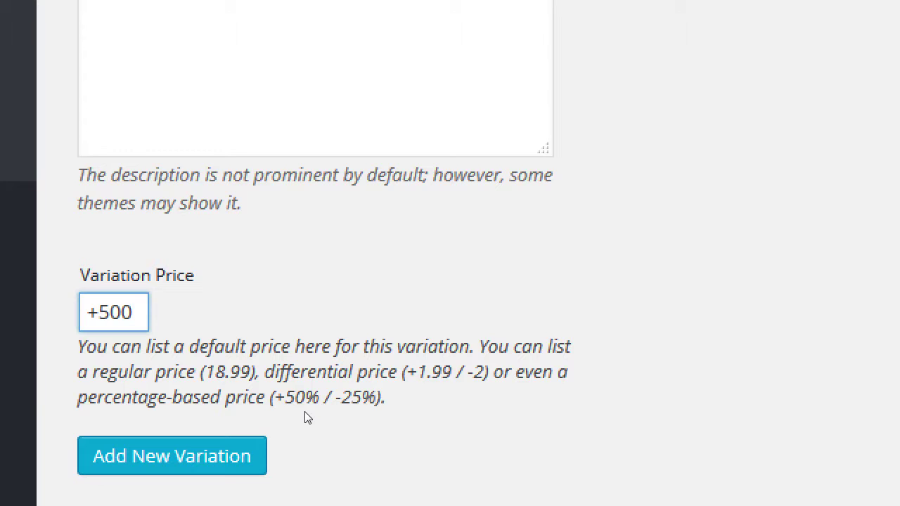
- Try a -500% percentage price, then restore the variation price to 5.50
key(ctrl+a)
text(-500%)
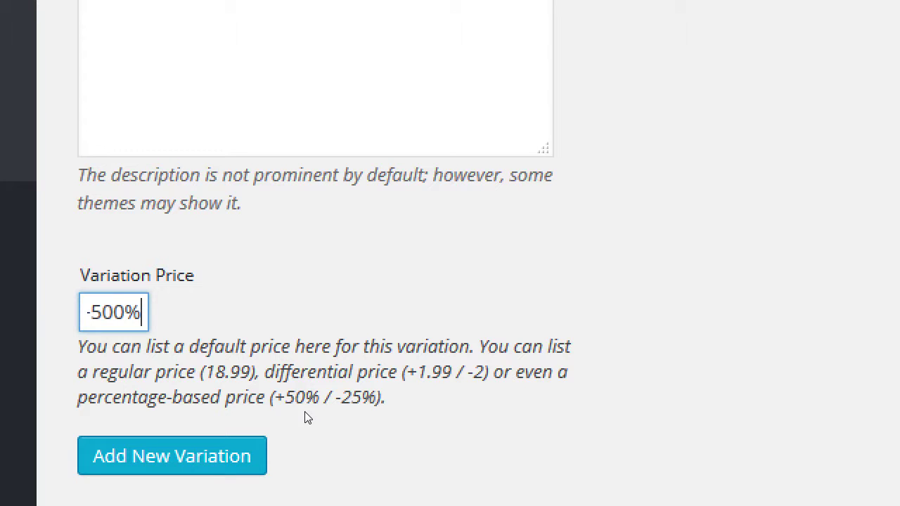
key(Left)
key(Left)
key(shift+Left)
text(5)
key(Left)
key(Left)
key(BackSpace)
text(+)
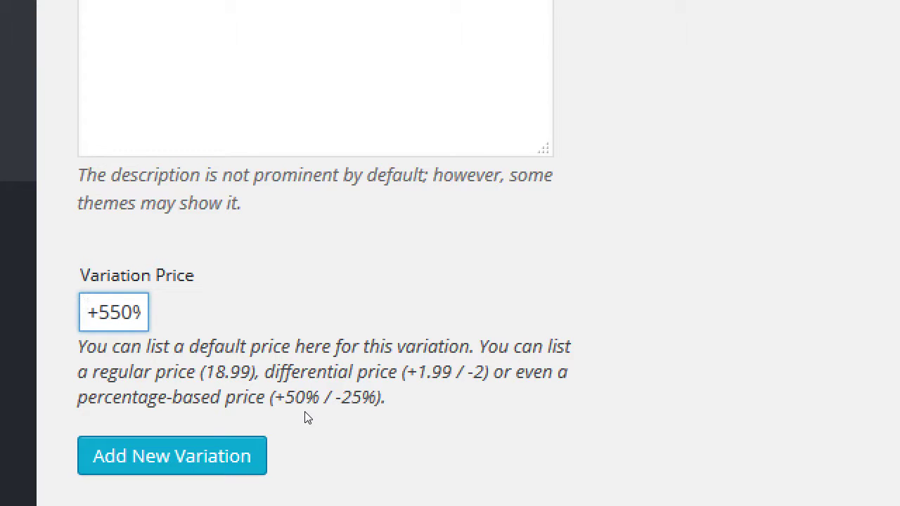
key(shift+Right)
key(shift+Right)
key(shift+Right)
key(shift+Right)
key(shift+Right)
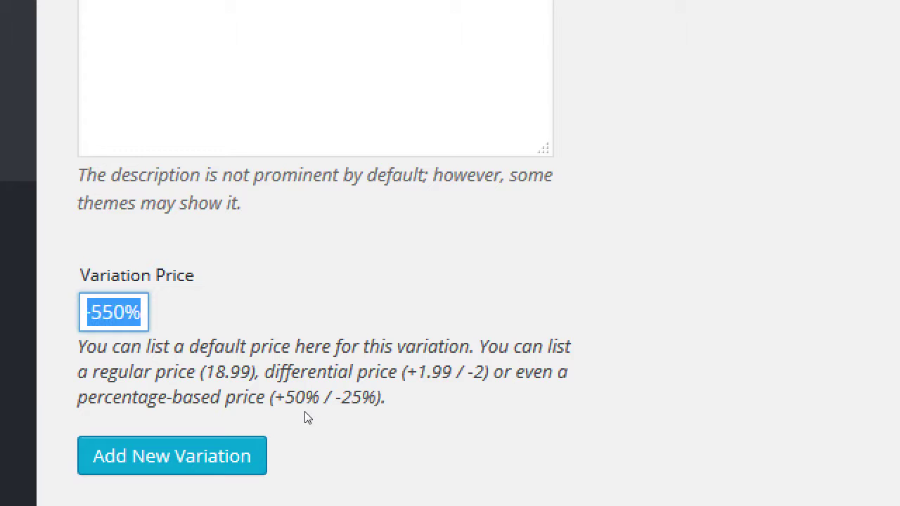
text(5.50)
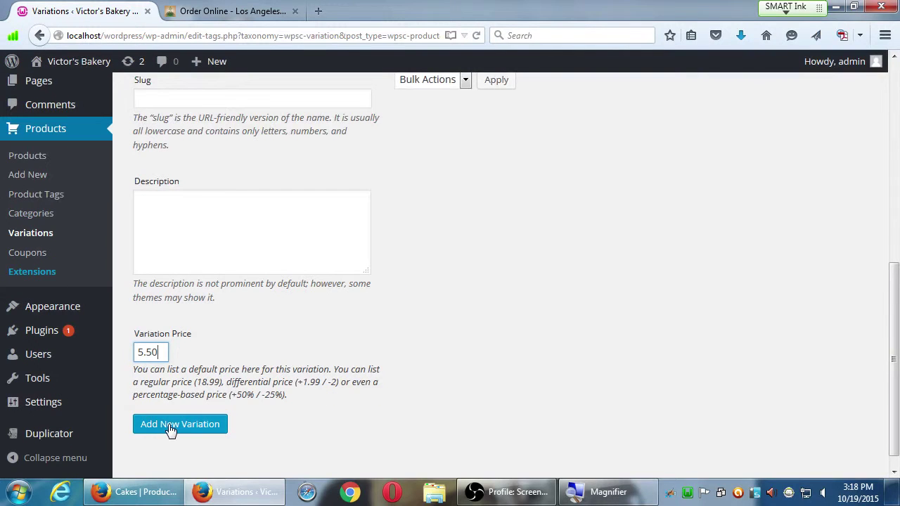
- Save the Half-dozen (6) variant and name the next one 'Quarter-dozen (3)'
click(156, 467)
scroll(418, 330, up, 2)
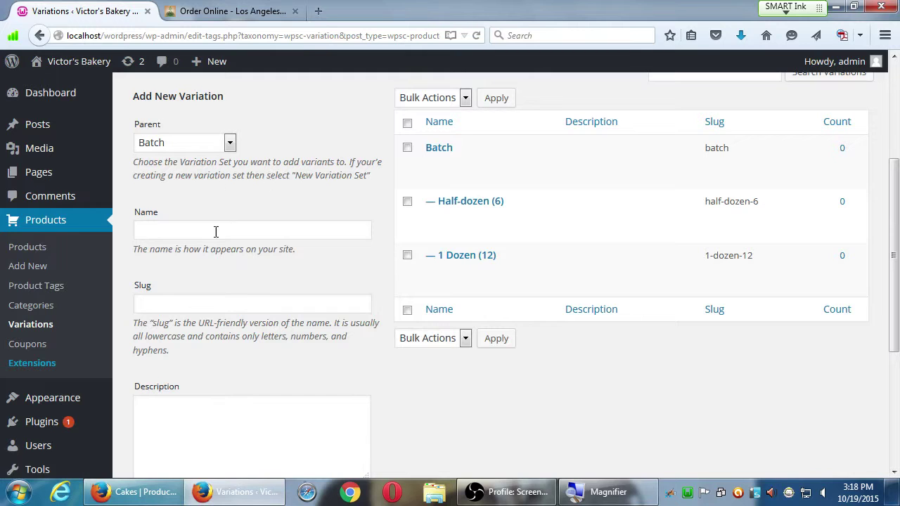
click(196, 227)
text(Q)
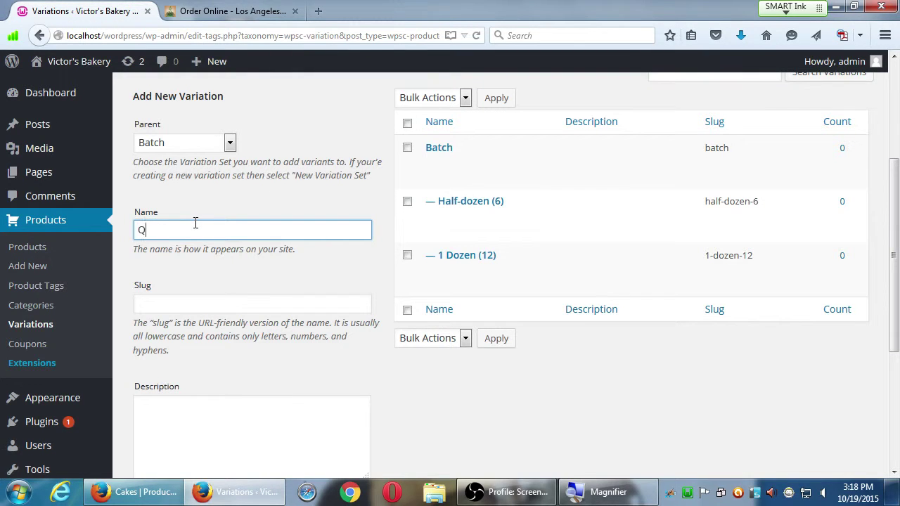
text(uarter-dozen (3))
- Price the Quarter-dozen (3) variant at 2.25 and add it to the Batch set
scroll(248, 304, down, 3)
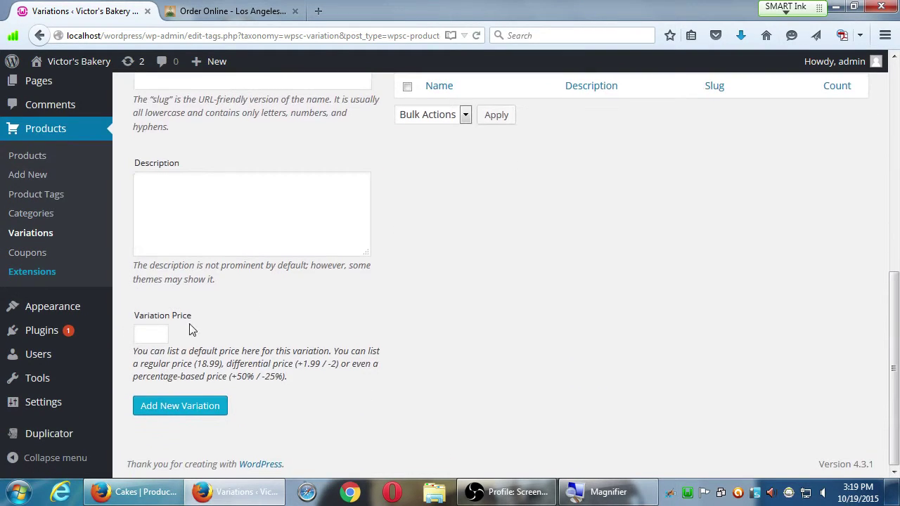
click(159, 335)
text(2.25)
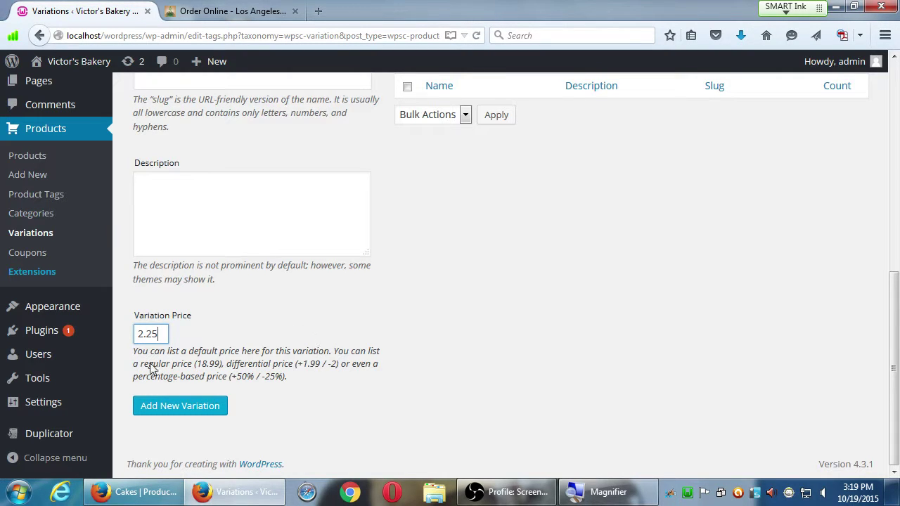
click(187, 413)
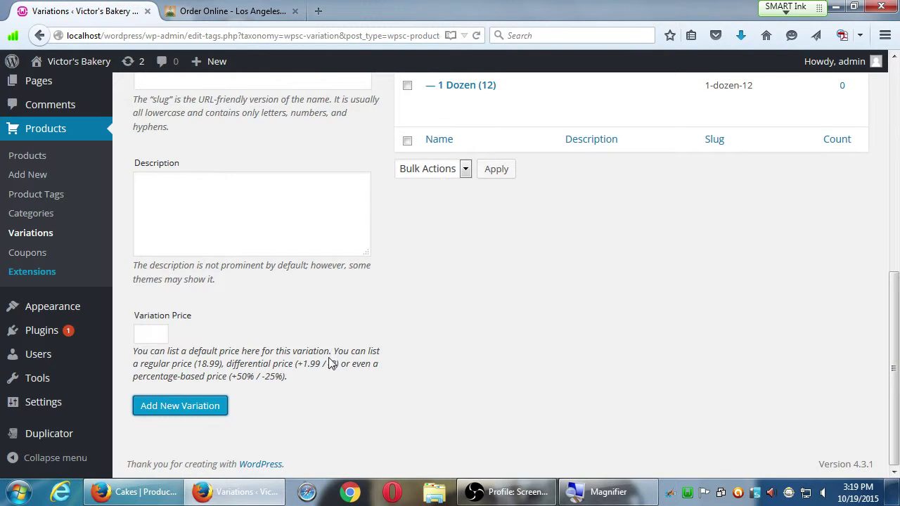
scroll(588, 368, up, 5)
scroll(591, 361, up, 1)
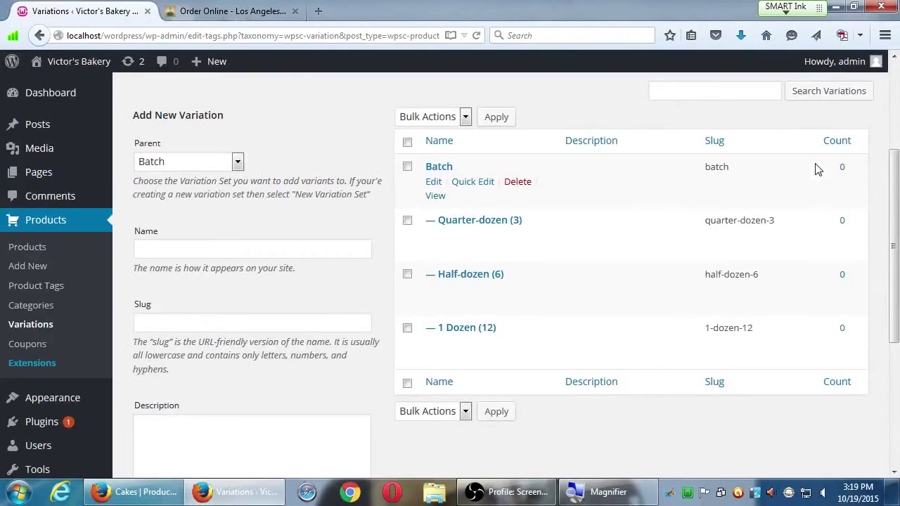
scroll(709, 256, down, 1)
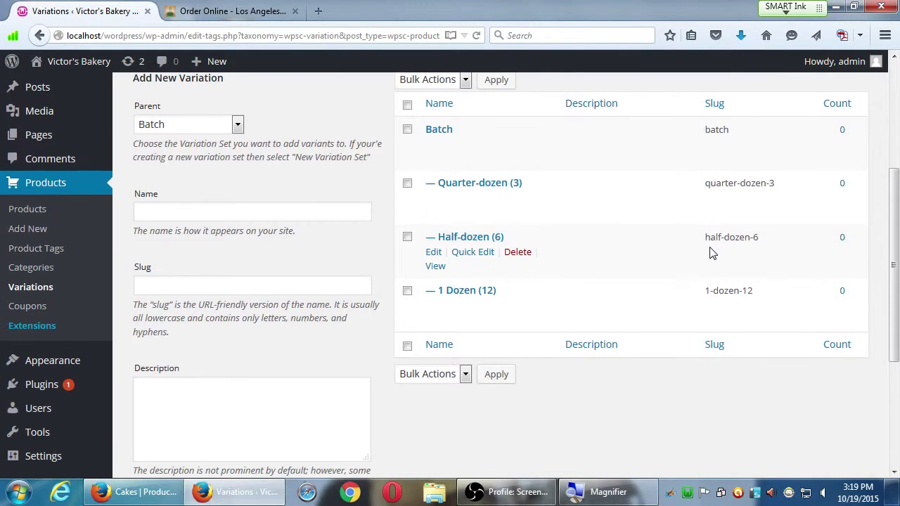
scroll(712, 253, up, 2)
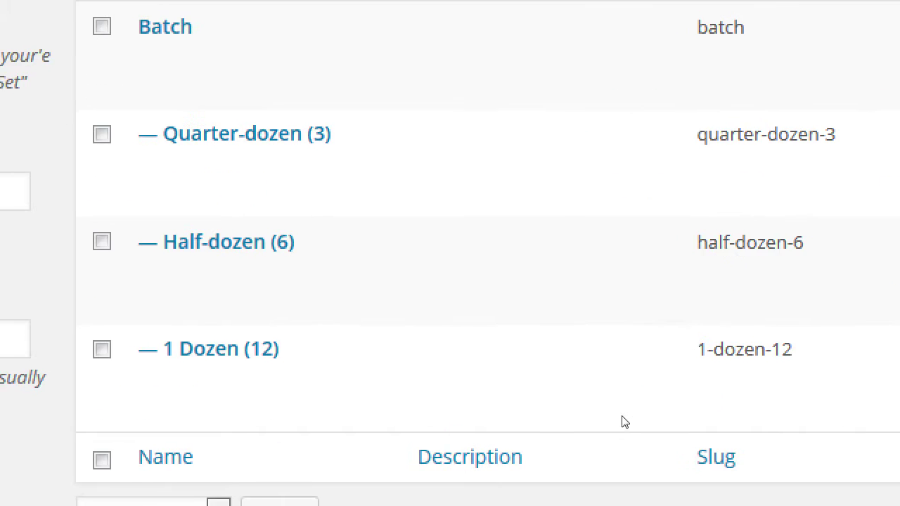
mouse_move(866, 356)
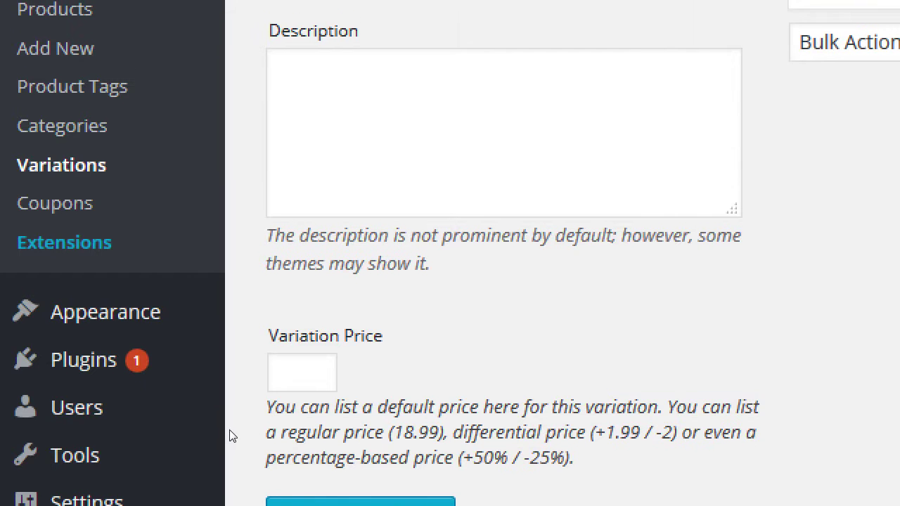
click(246, 441)
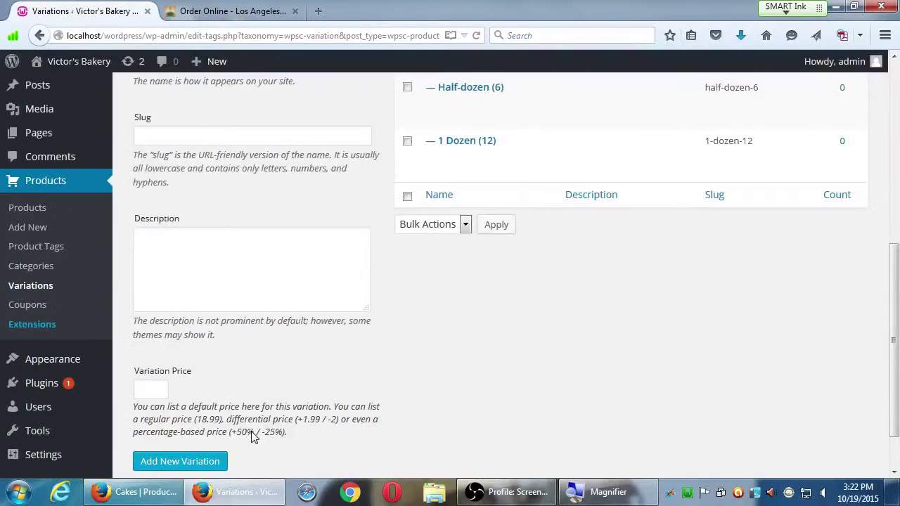
scroll(696, 308, up, 2)
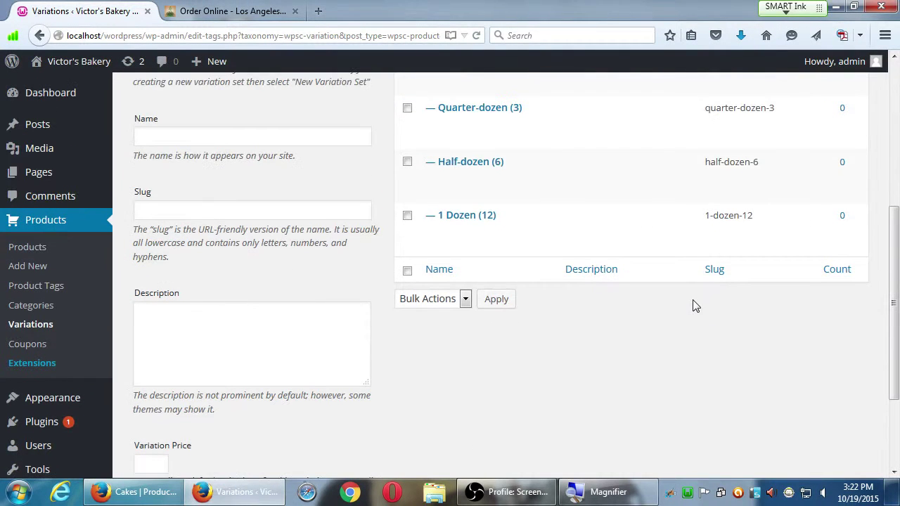
scroll(688, 324, up, 2)
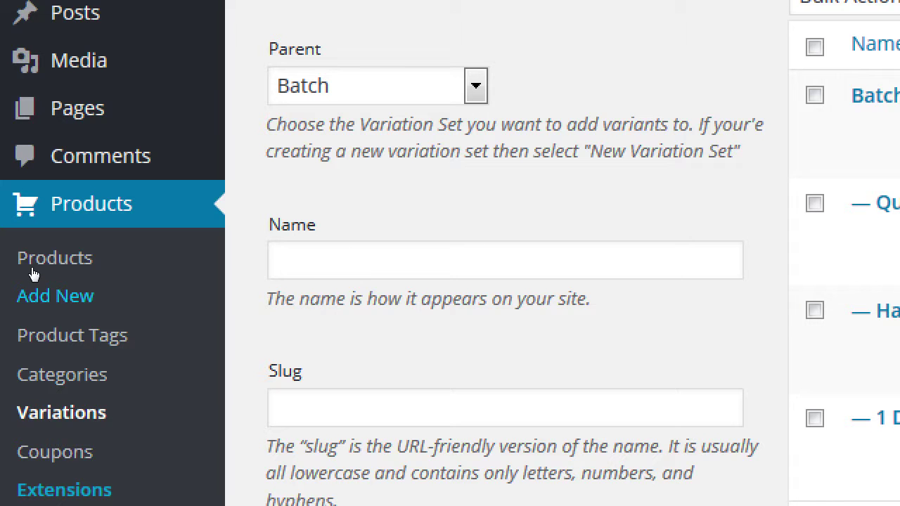
- Create a new product titled 'Chocolate Chip Cookies' and let its permalink generate
click(36, 294)
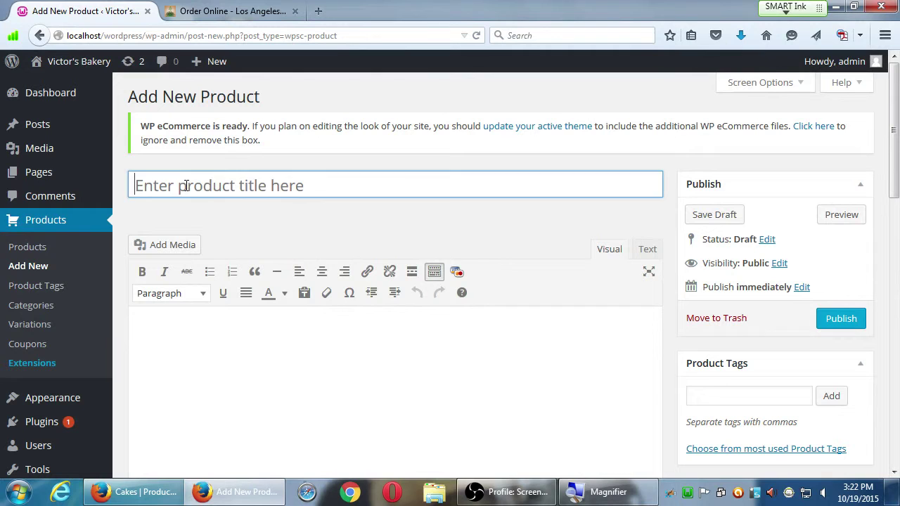
click(187, 186)
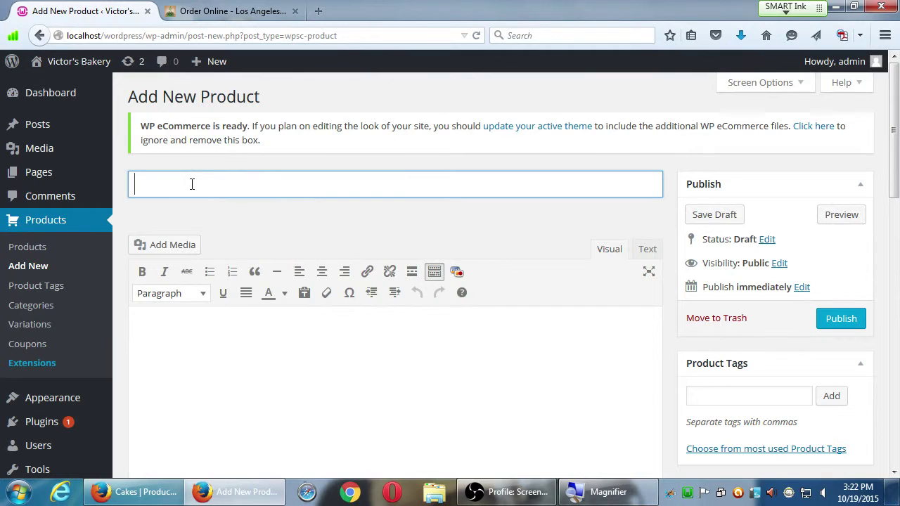
text(Chocolate Chip Cookies)
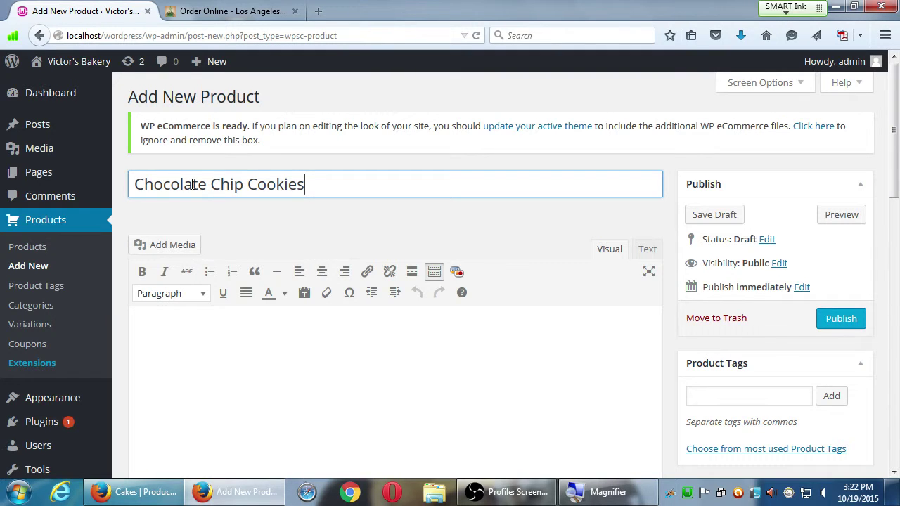
key(Tab)
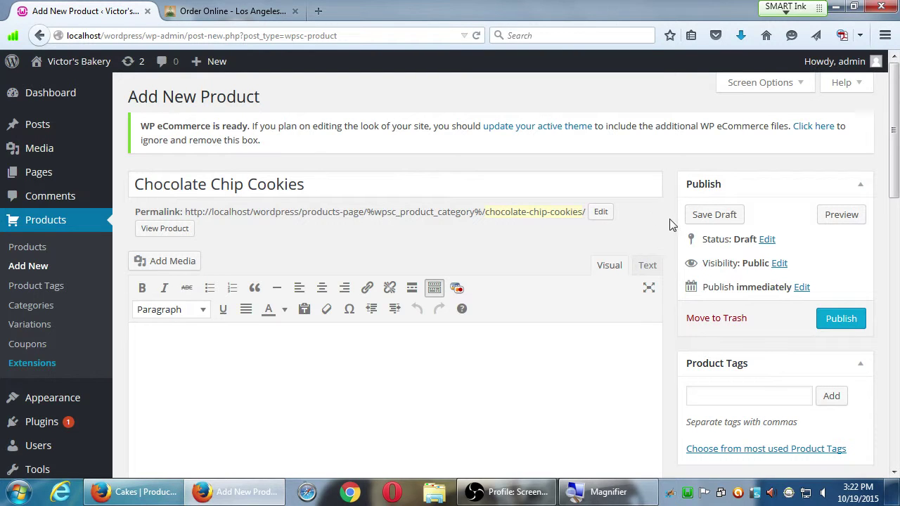
scroll(890, 436, down, 6)
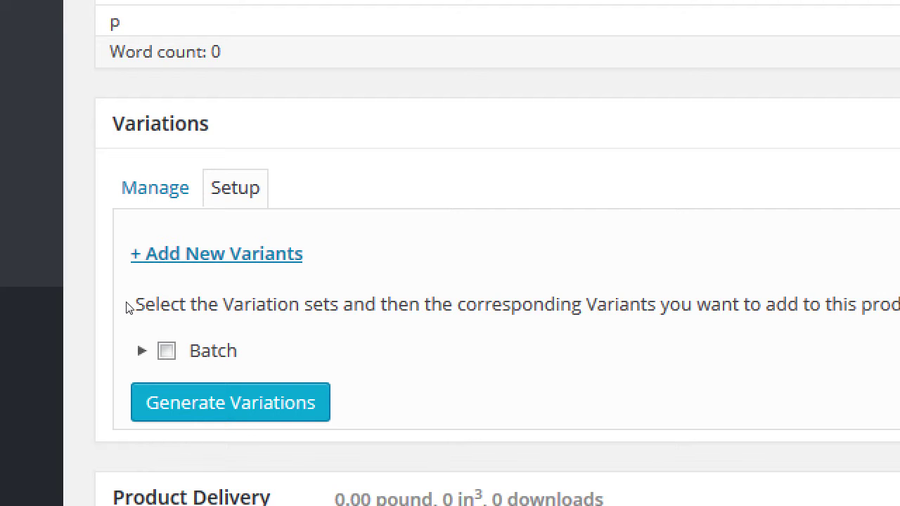
- Expand the Batch set and toggle its variant checkboxes using the keyboard
click(141, 350)
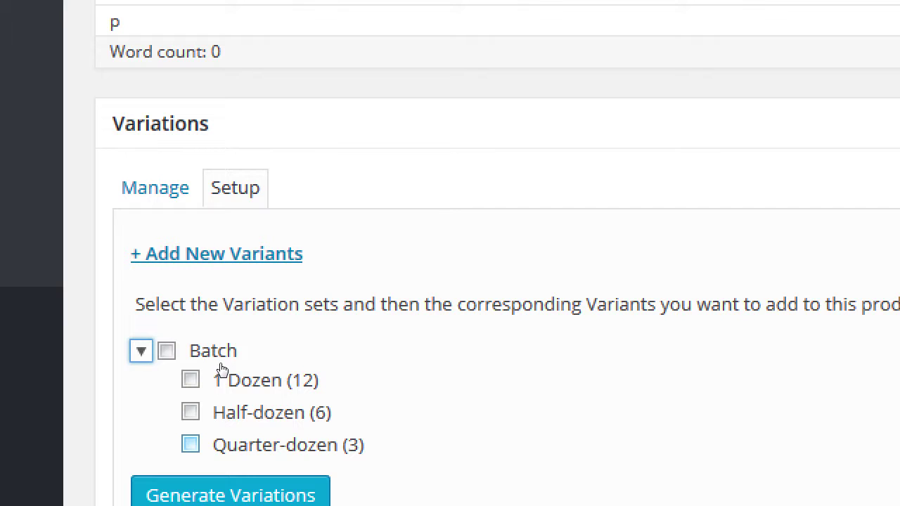
key(Tab)
key(space)
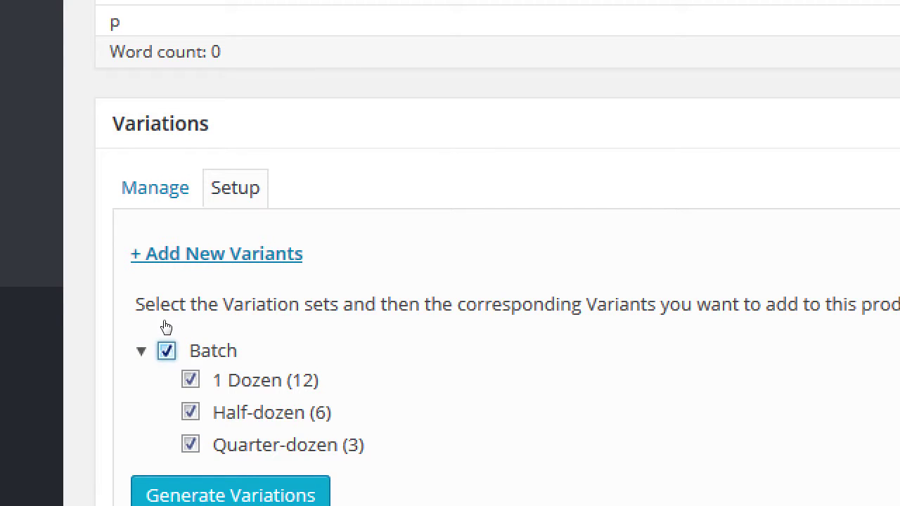
key(space)
key(shift+Tab)
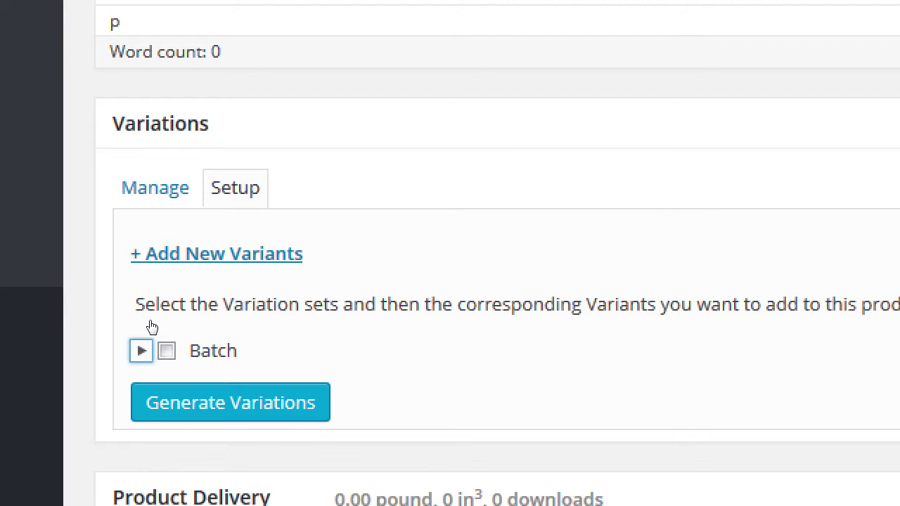
key(Return)
key(Tab)
key(space)
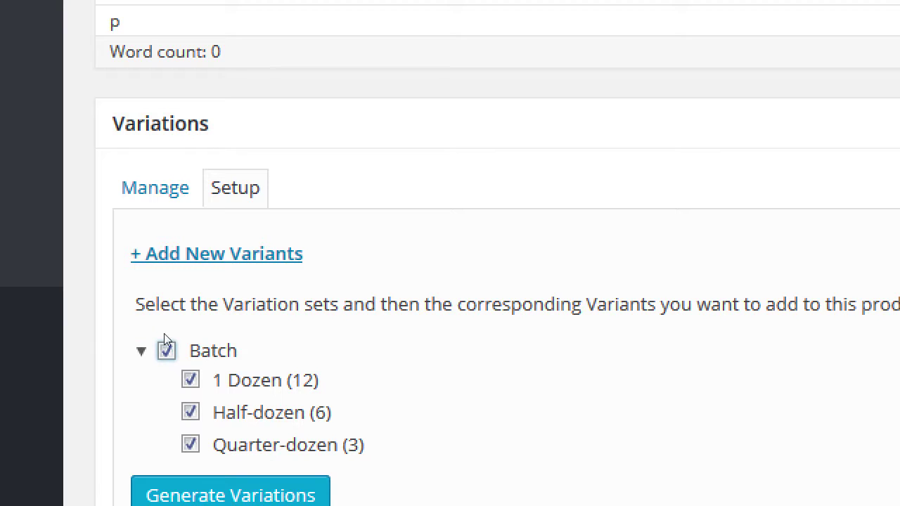
key(Tab)
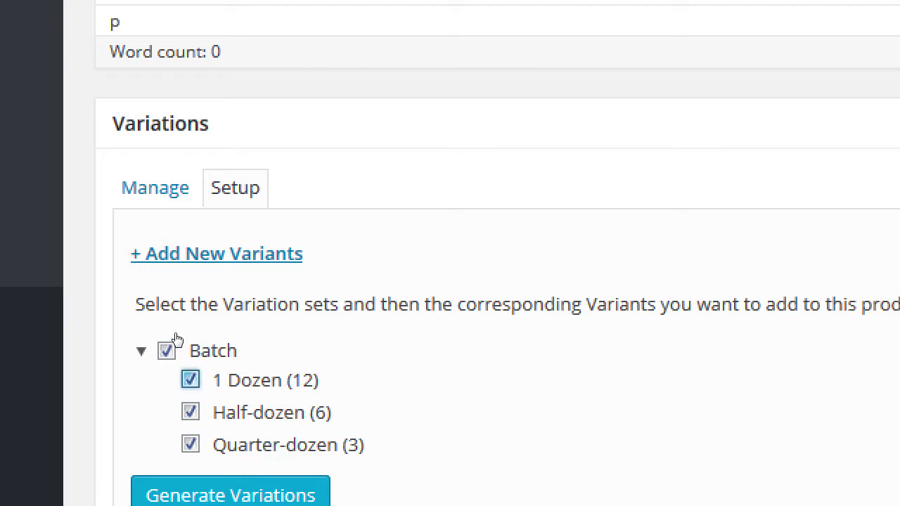
key(space)
key(Tab)
key(Tab)
key(space)
key(shift+Tab)
key(shift+Tab)
key(space)
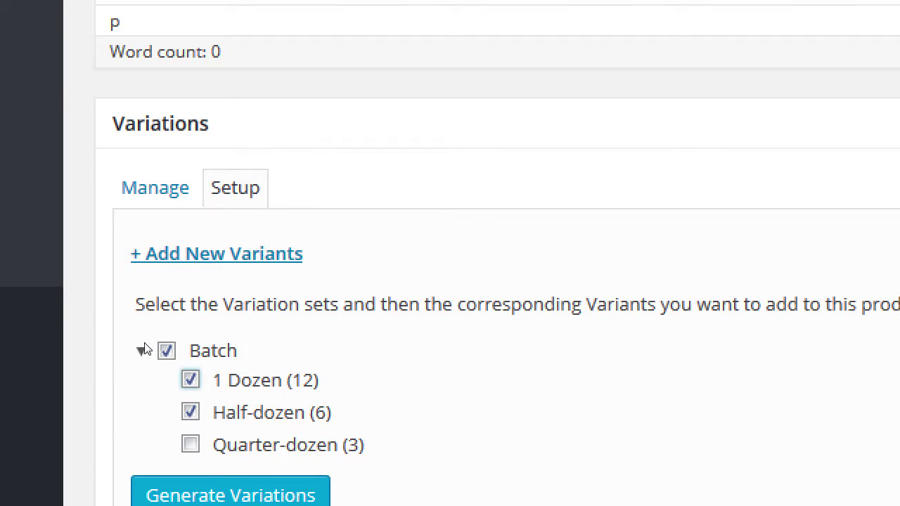
- Tick Batch with all three variants and generate the product's variations
click(164, 352)
click(165, 329)
click(164, 326)
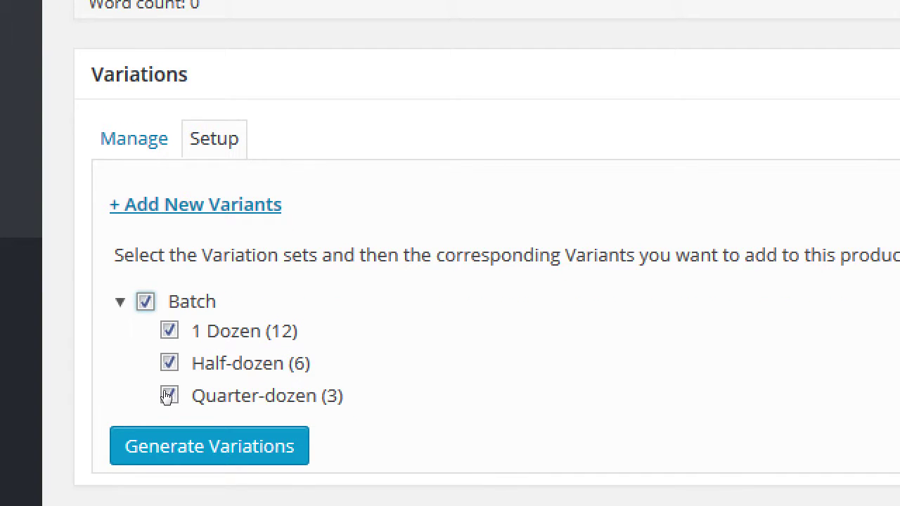
key(Tab)
key(Tab)
key(Tab)
key(Tab)
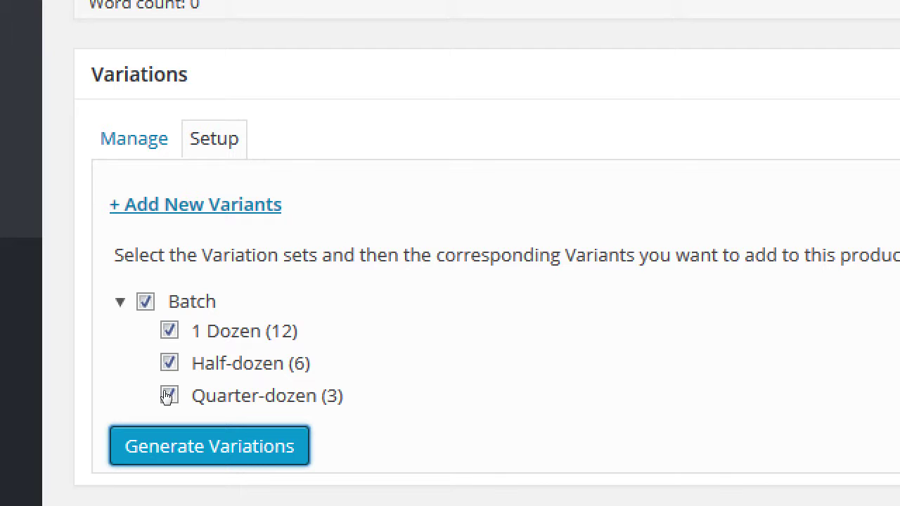
key(Return)
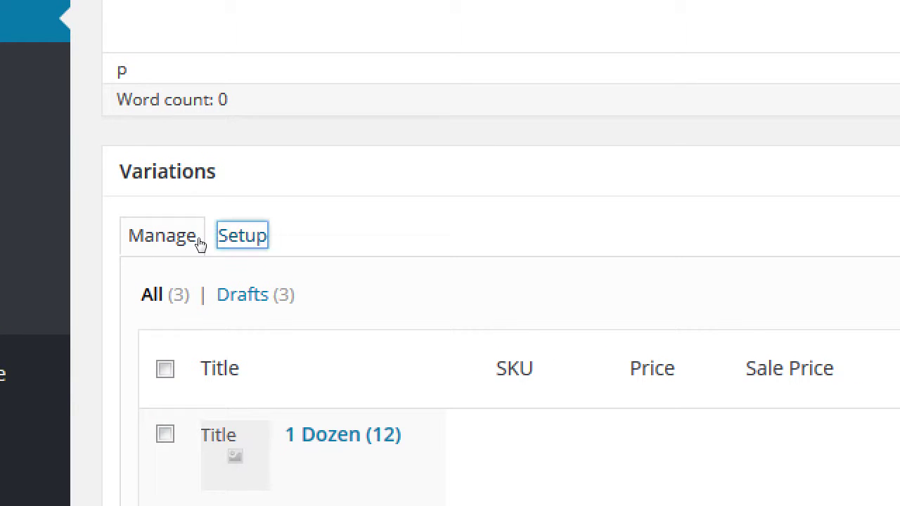
- Open and review the list of generated Batch variations for the product
click(156, 239)
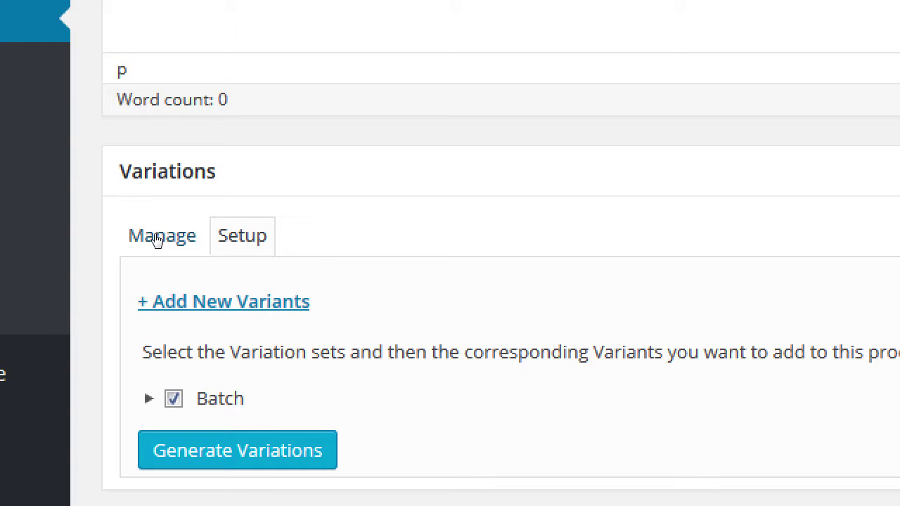
click(156, 240)
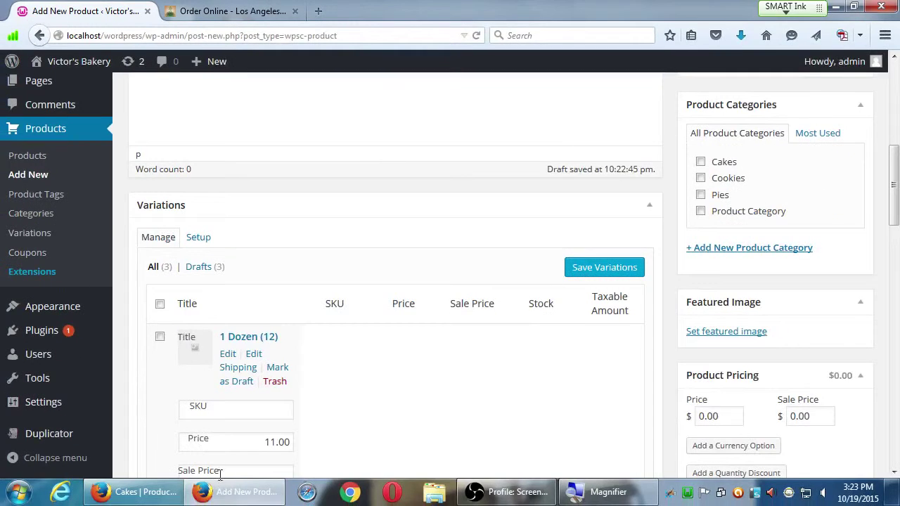
scroll(385, 503, down, 5)
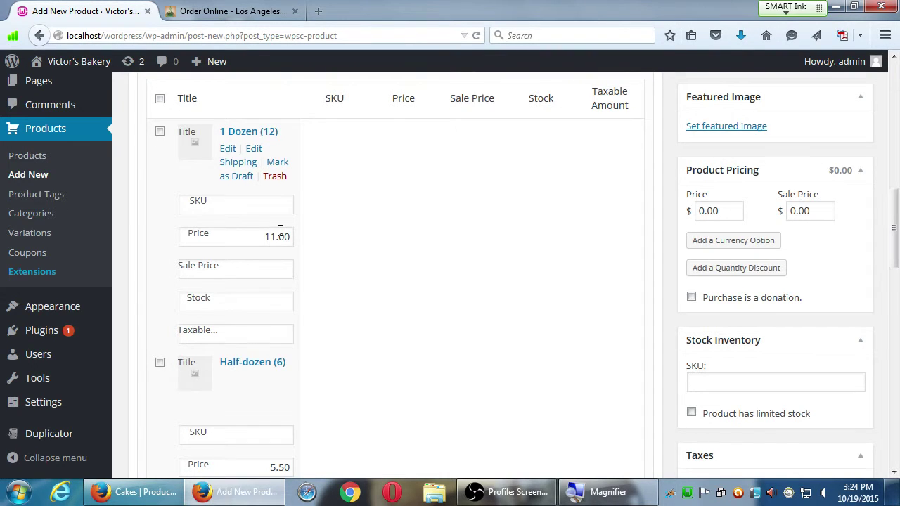
scroll(275, 211, up, 1)
scroll(270, 281, down, 4)
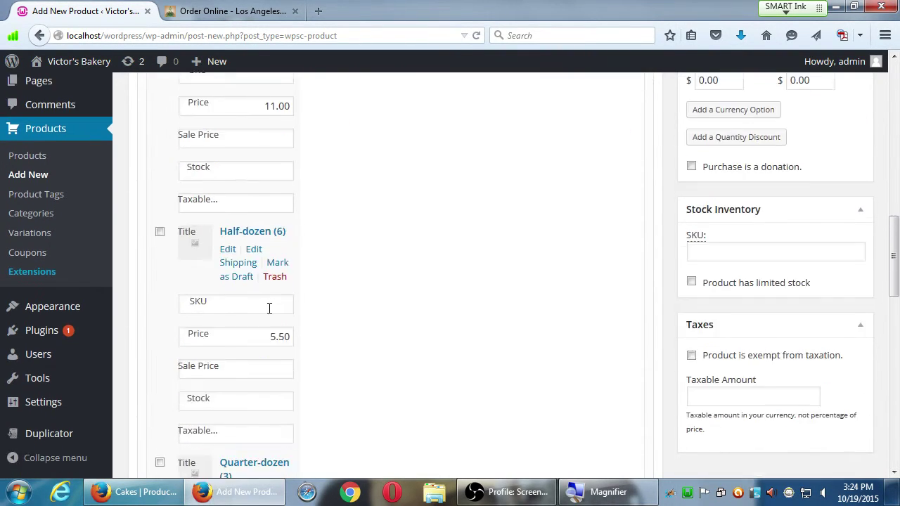
scroll(275, 363, down, 5)
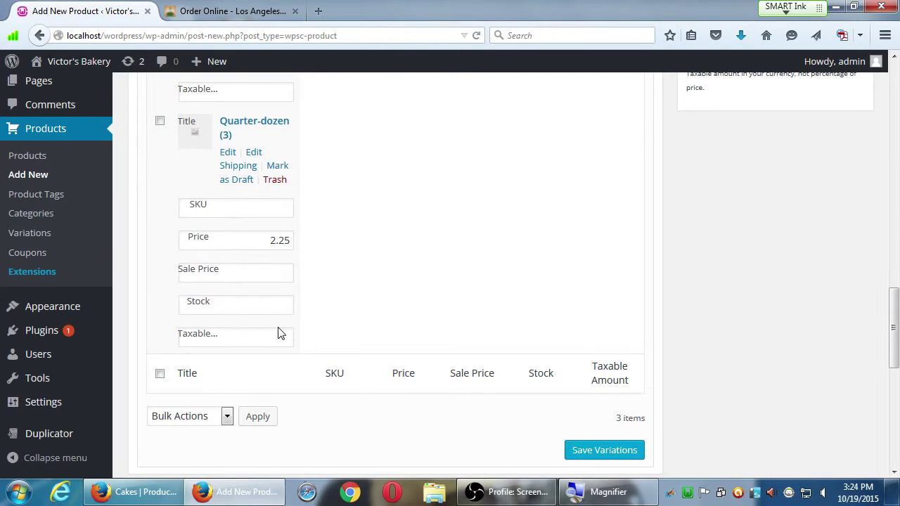
scroll(278, 331, up, 8)
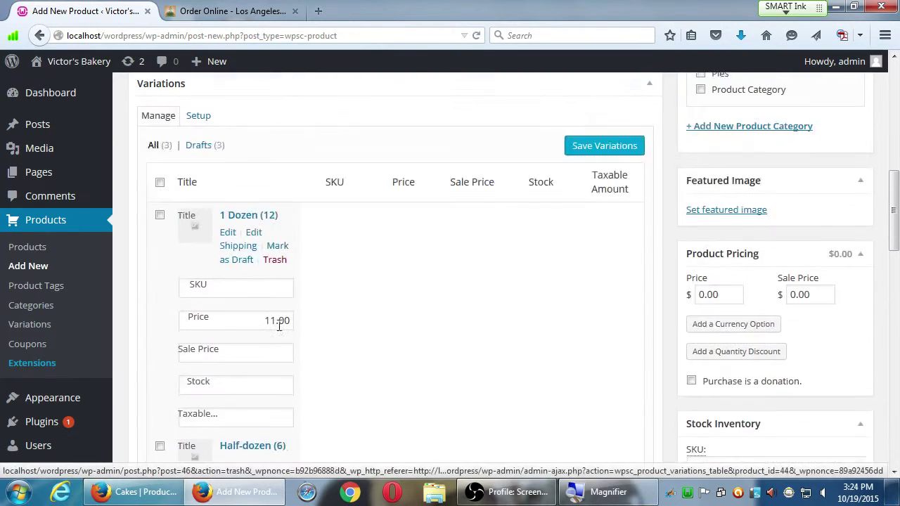
scroll(279, 326, up, 1)
- Set the 1 Dozen (12) variation price to 11.00 and redisplay the variations list
click(279, 338)
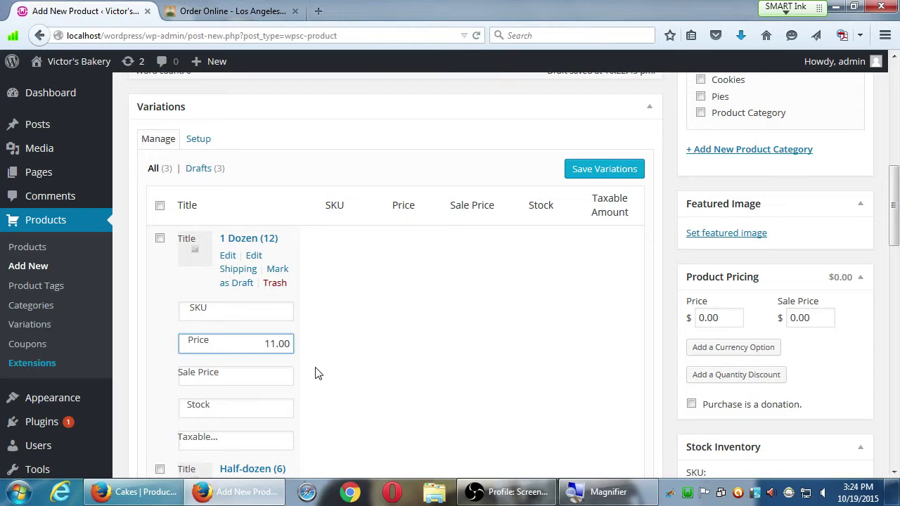
key(shift+End)
text(11)
click(191, 140)
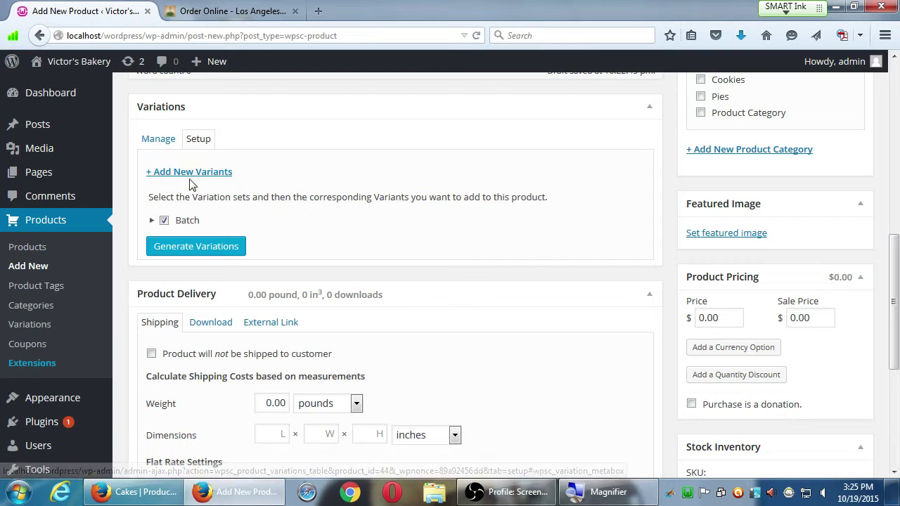
click(168, 145)
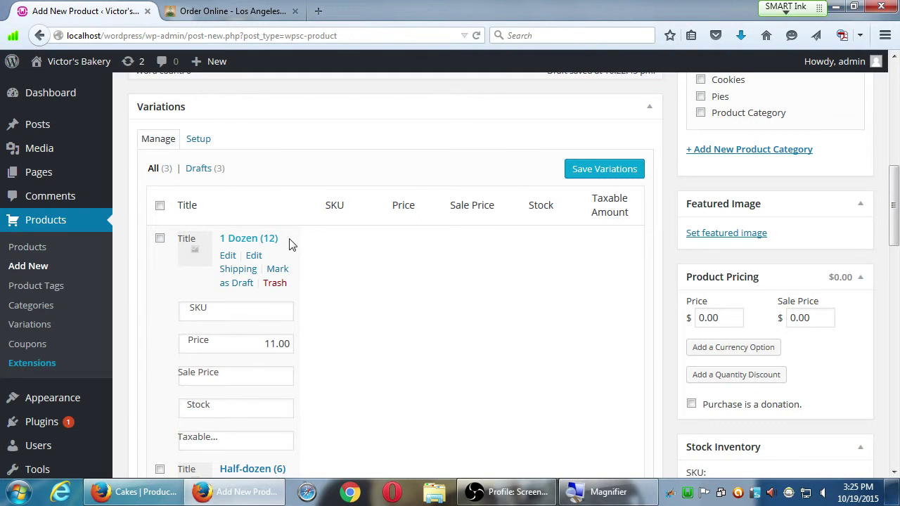
- Save the Batch variation prices for Chocolate Chip Cookies
click(609, 172)
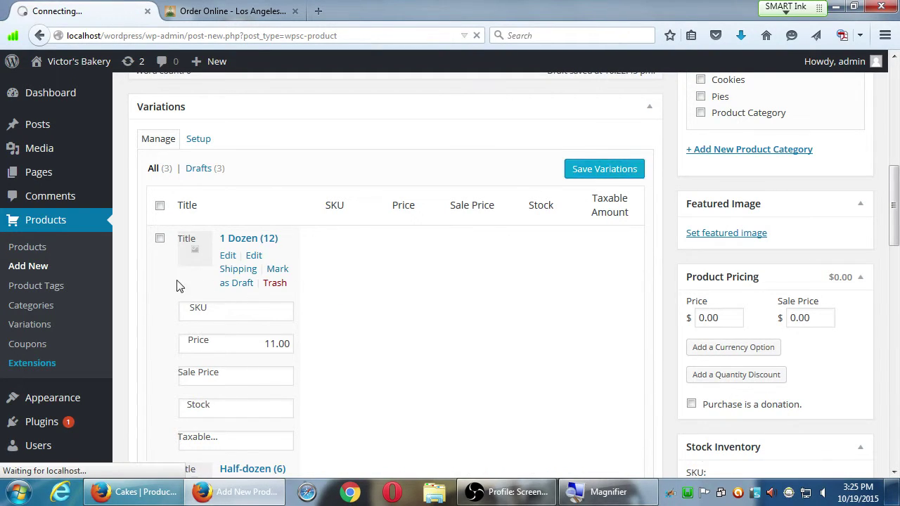
scroll(163, 281, down, 5)
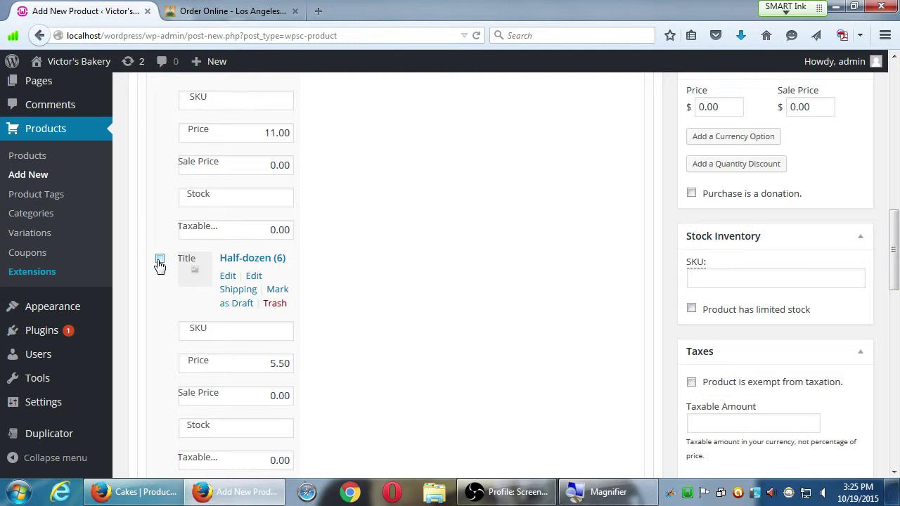
scroll(160, 265, up, 5)
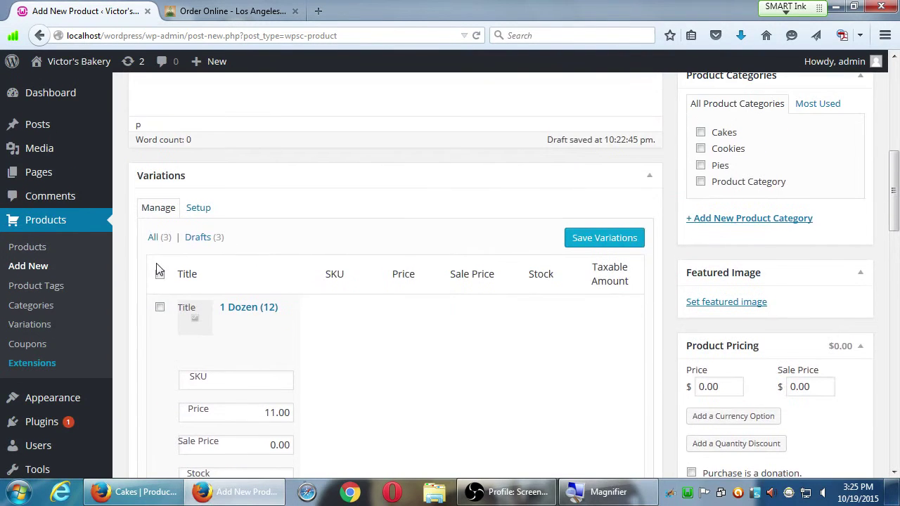
scroll(160, 270, up, 3)
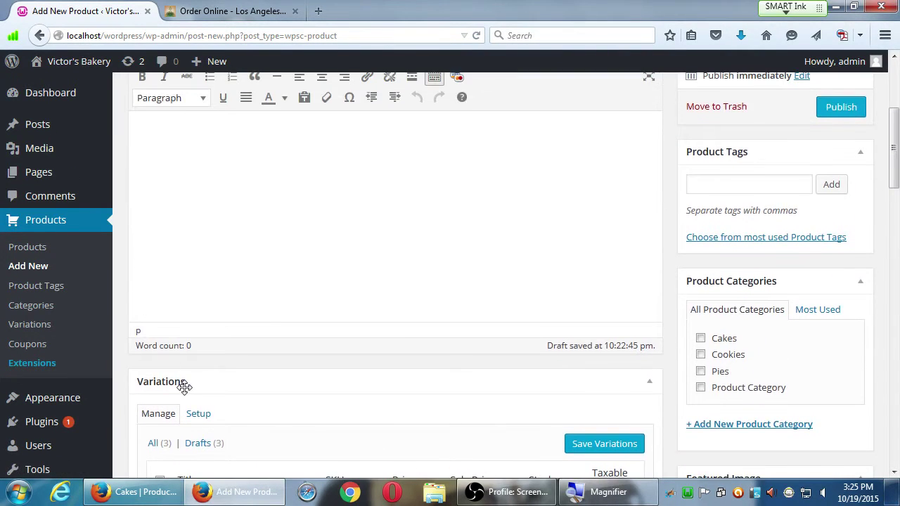
scroll(206, 422, up, 1)
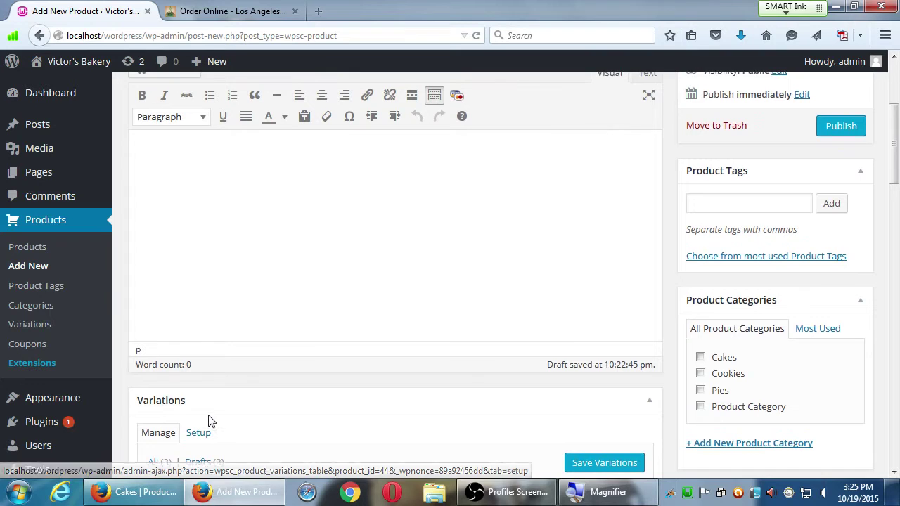
- Tick Cookies in Product Categories, leaving the product as a draft
click(702, 374)
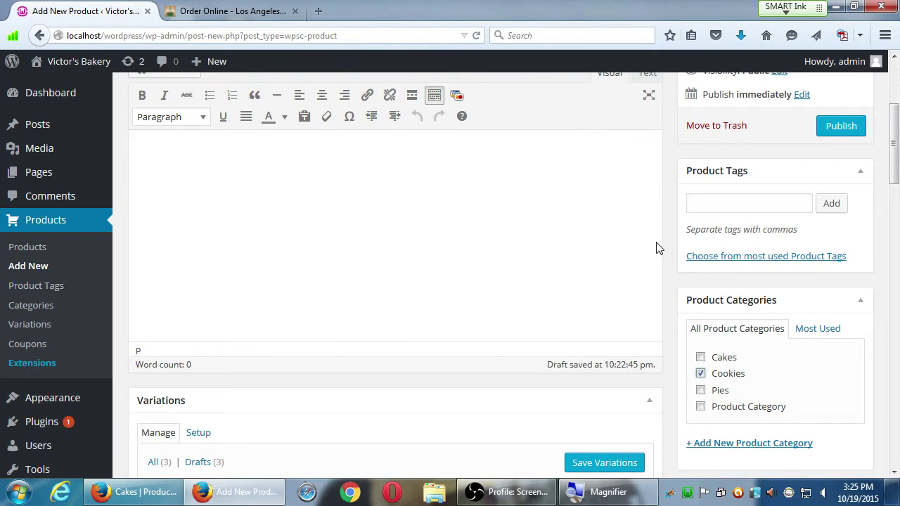
scroll(662, 247, up, 2)
scroll(662, 247, up, 2)
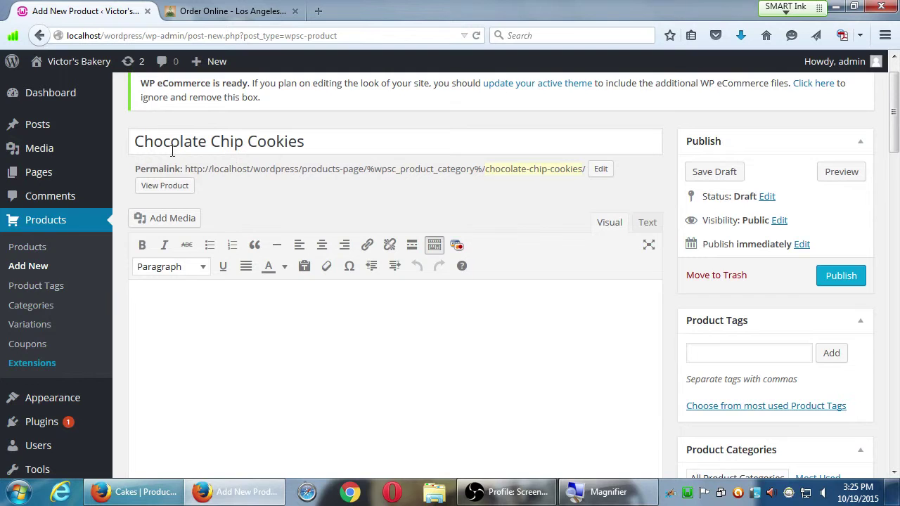
drag(181, 137, 306, 137)
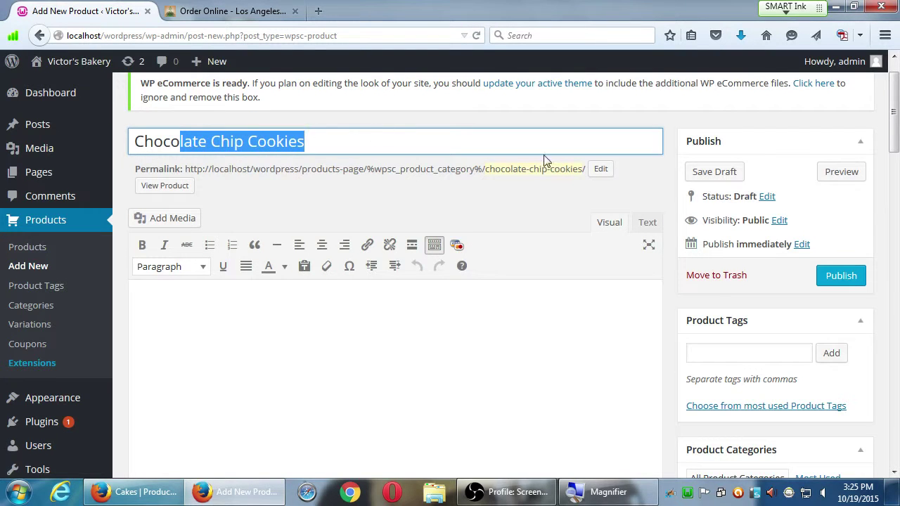
scroll(685, 269, down, 4)
scroll(470, 372, down, 4)
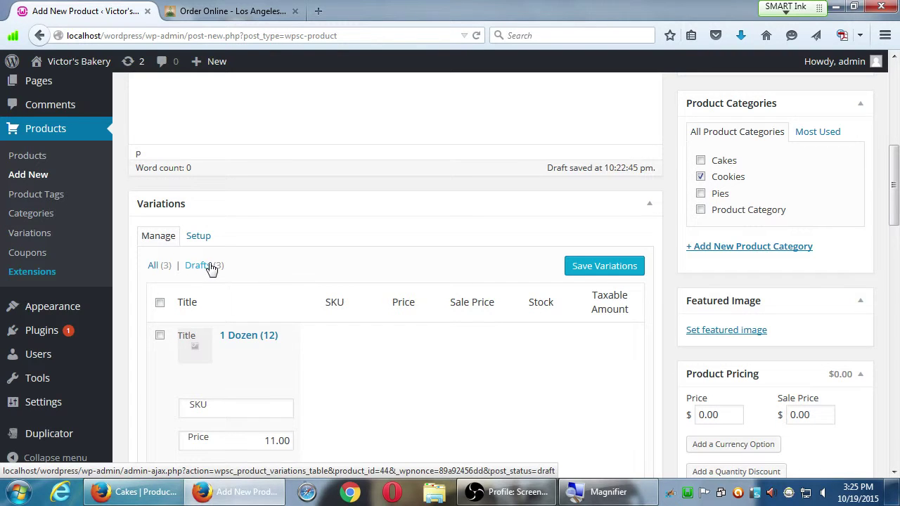
scroll(668, 171, up, 8)
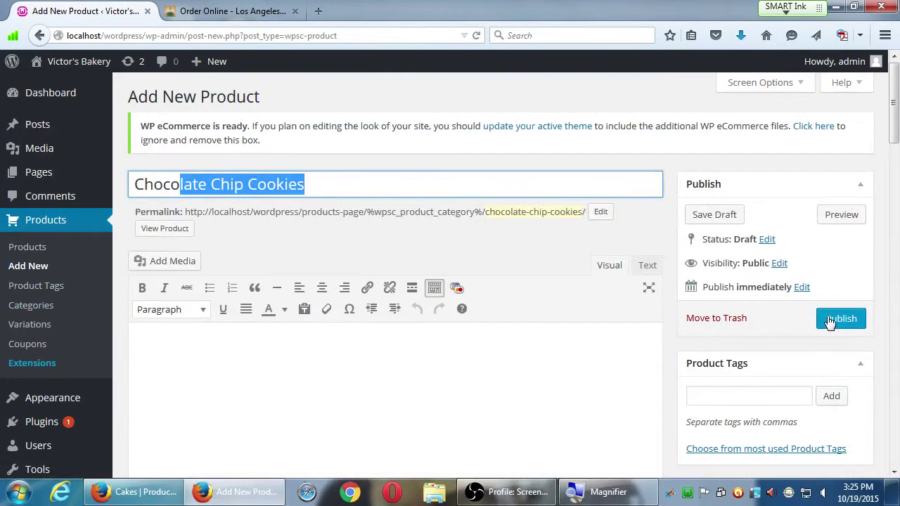
- Publish Chocolate Chip Cookies and open the bakery site in a new tab
click(832, 320)
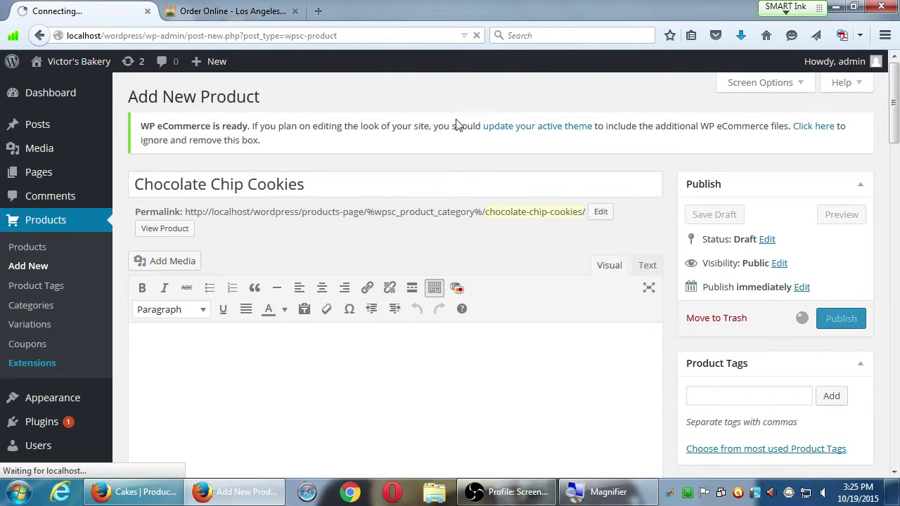
click(294, 12)
mouse_move(83, 71)
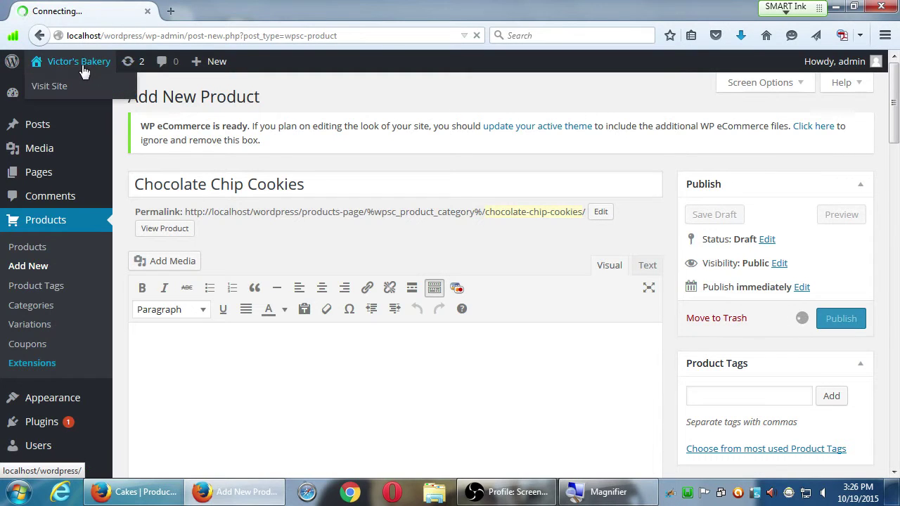
middle_click(56, 67)
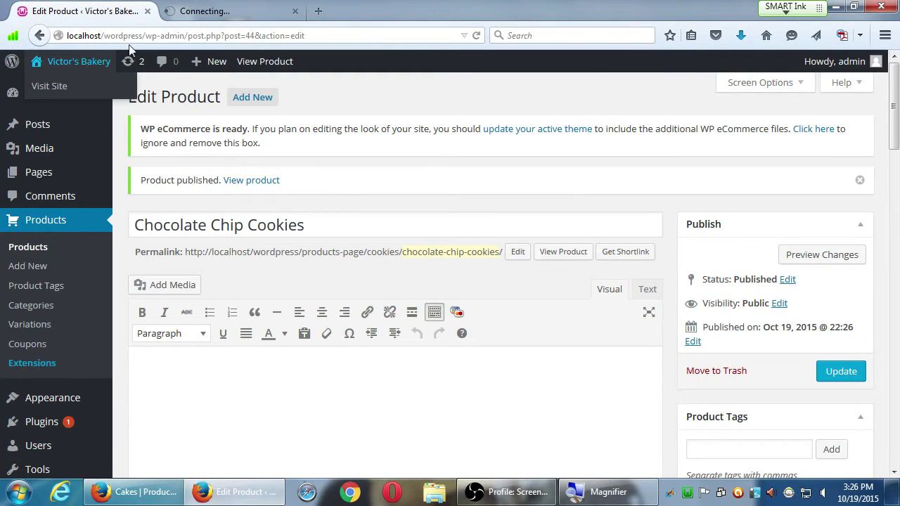
click(228, 12)
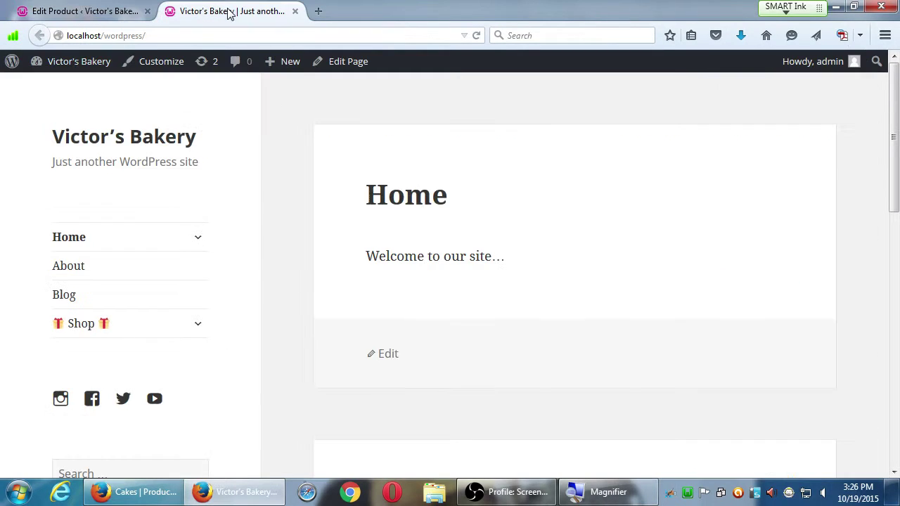
- Go to the Shop page and try adding the cookies to the cart without choosing a batch
click(200, 331)
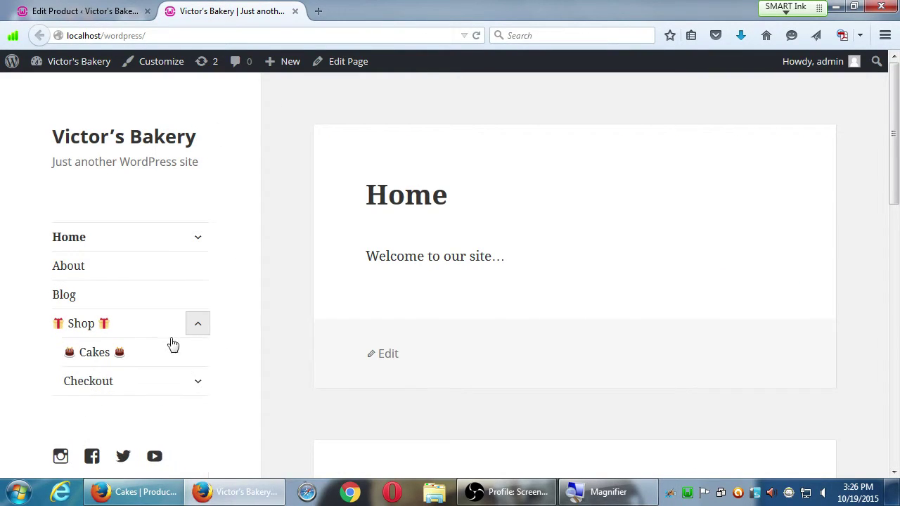
click(91, 330)
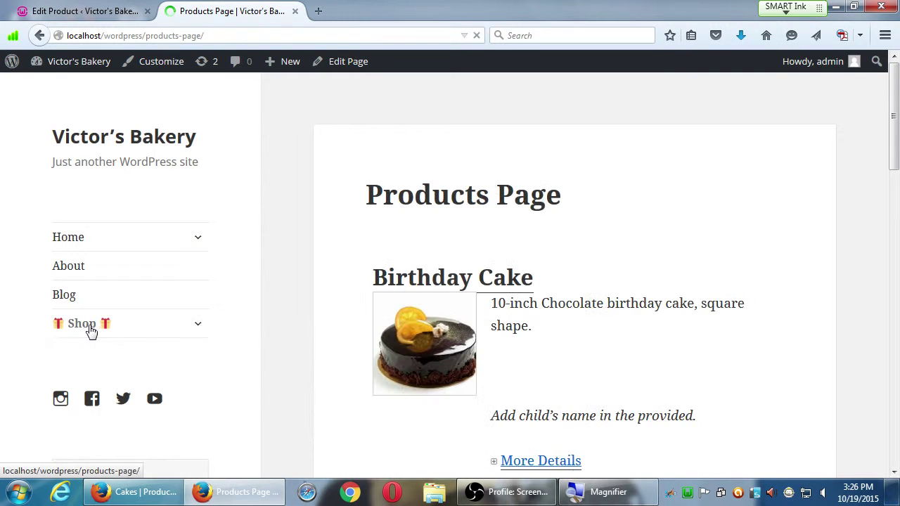
scroll(325, 286, down, 1)
scroll(325, 286, down, 8)
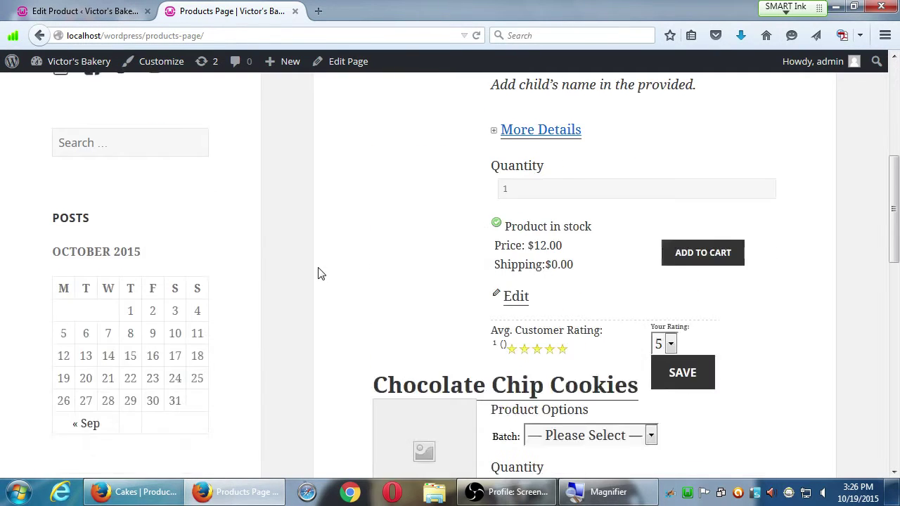
scroll(317, 271, up, 2)
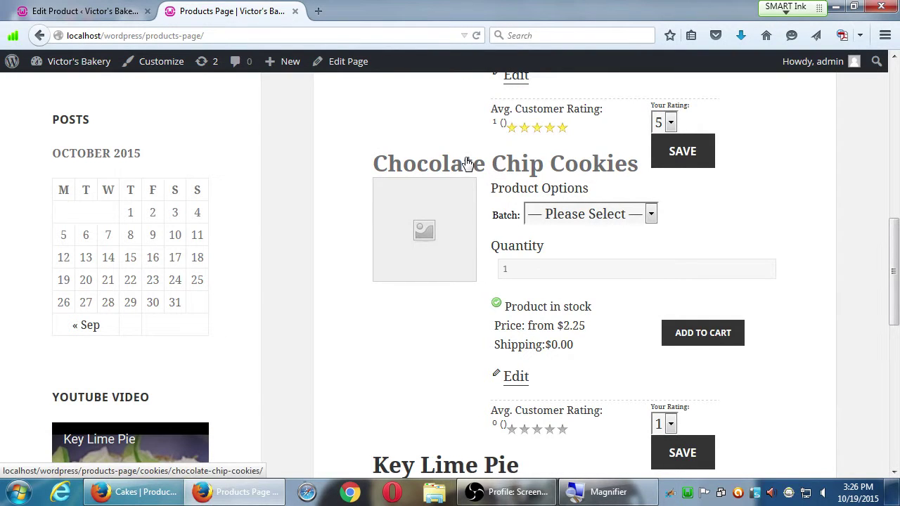
double_click(497, 223)
click(501, 223)
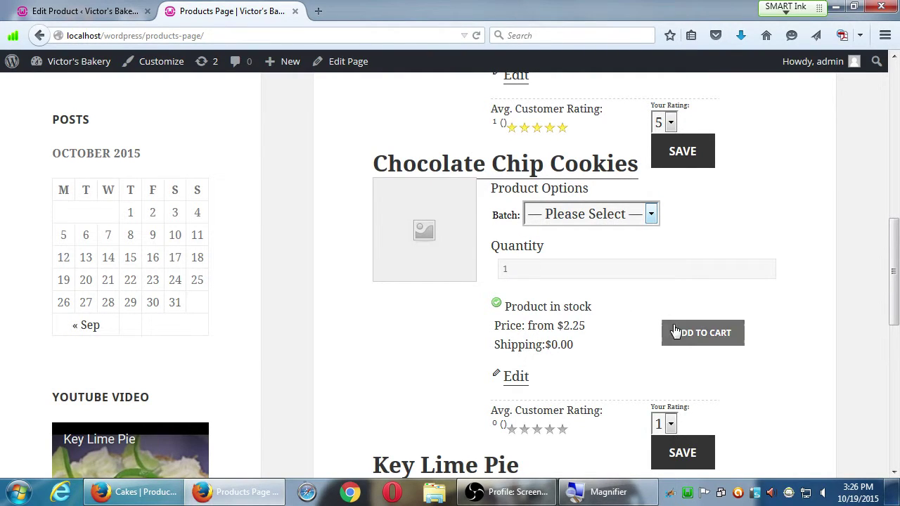
click(695, 338)
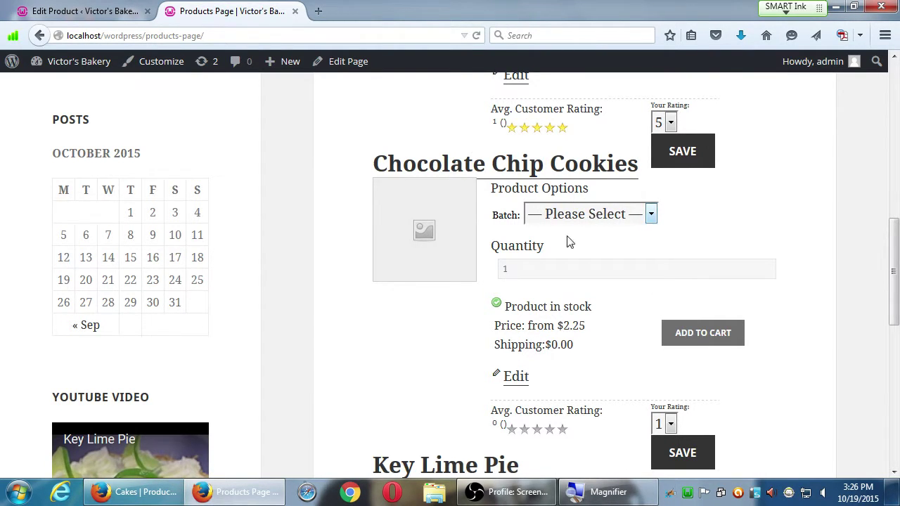
- Add the 1 Dozen (12) cookie batch to the cart and proceed to checkout
click(596, 214)
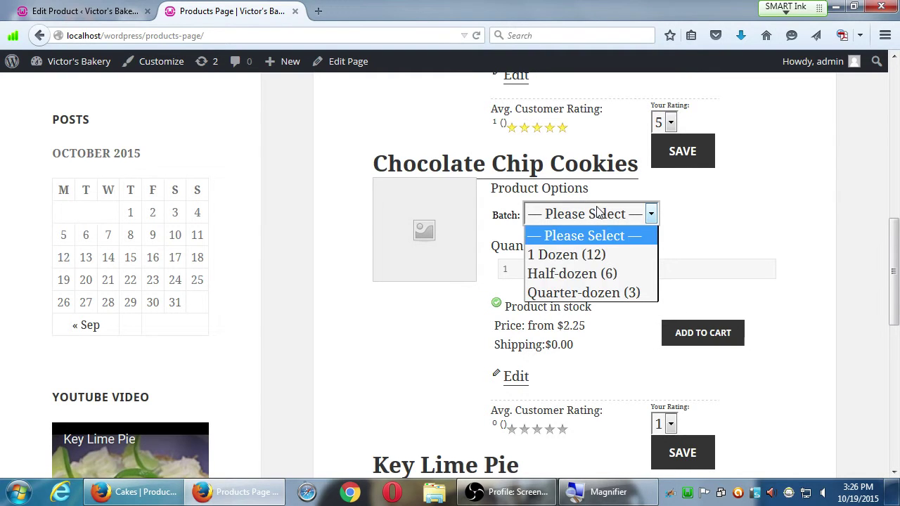
click(578, 255)
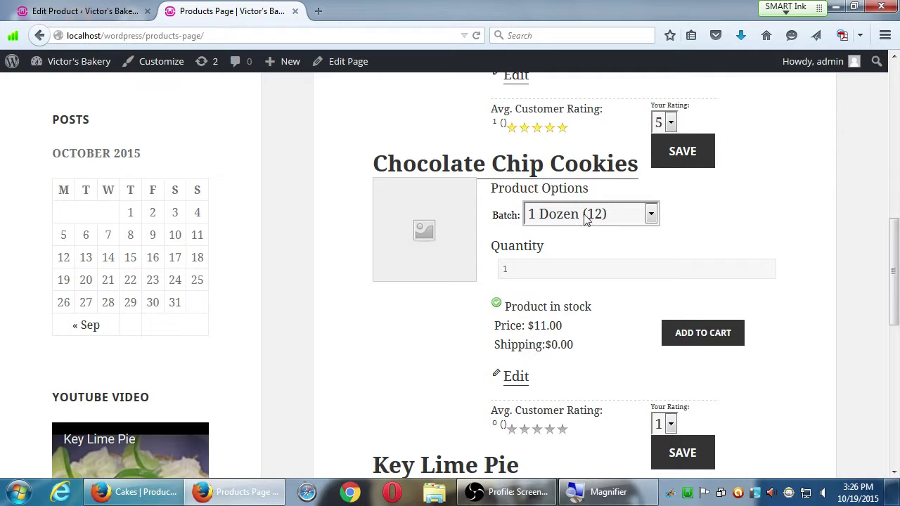
click(691, 330)
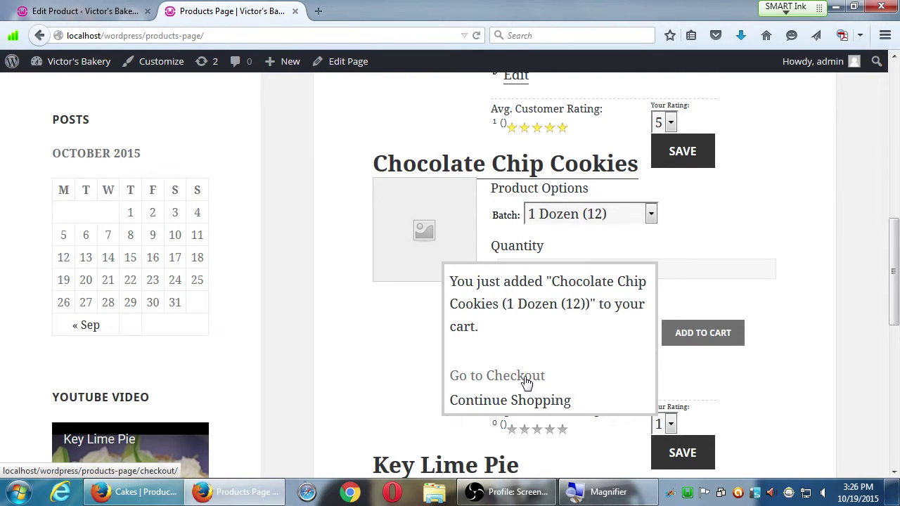
click(526, 382)
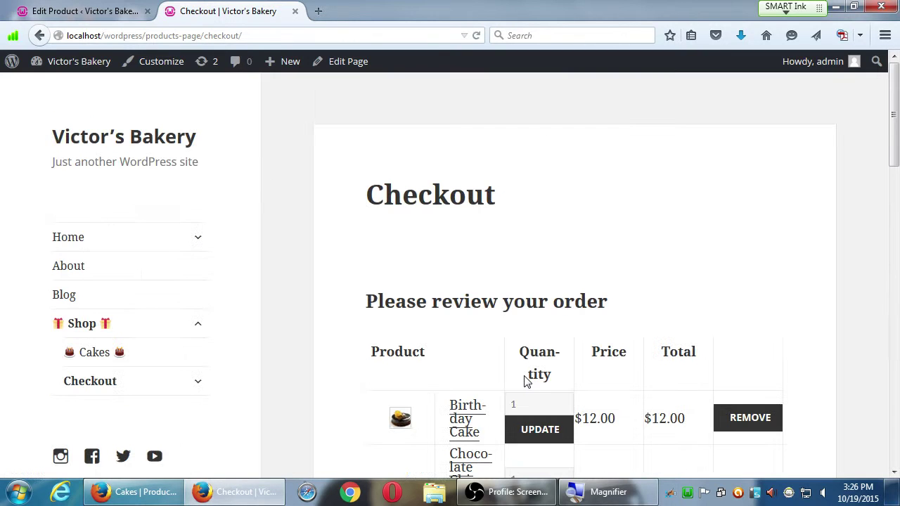
scroll(700, 267, down, 3)
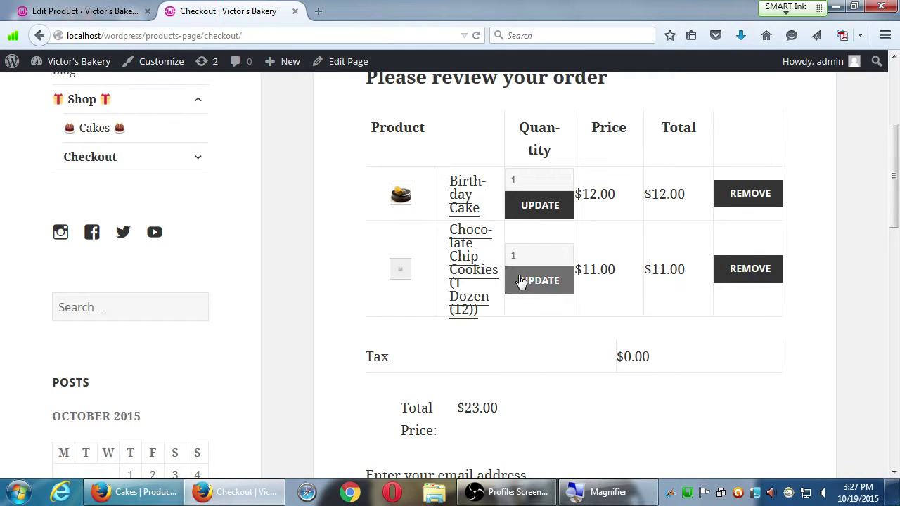
click(734, 197)
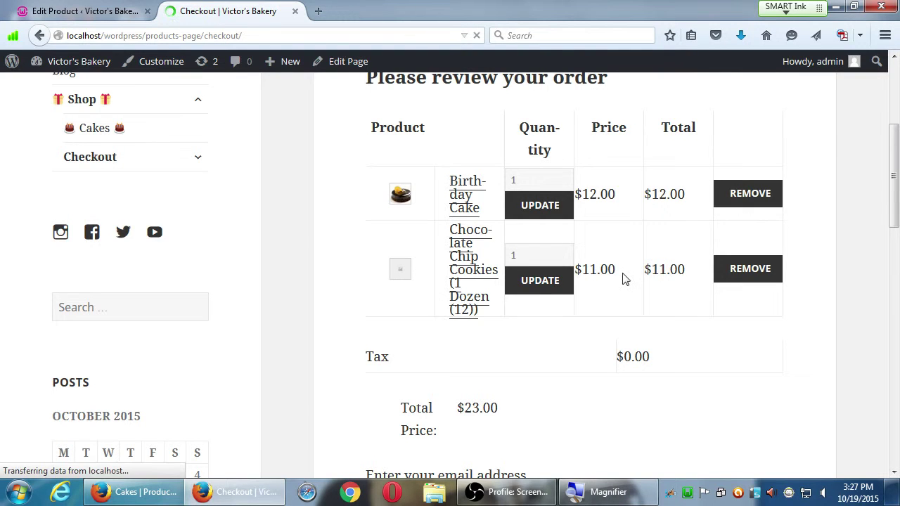
scroll(429, 298, down, 3)
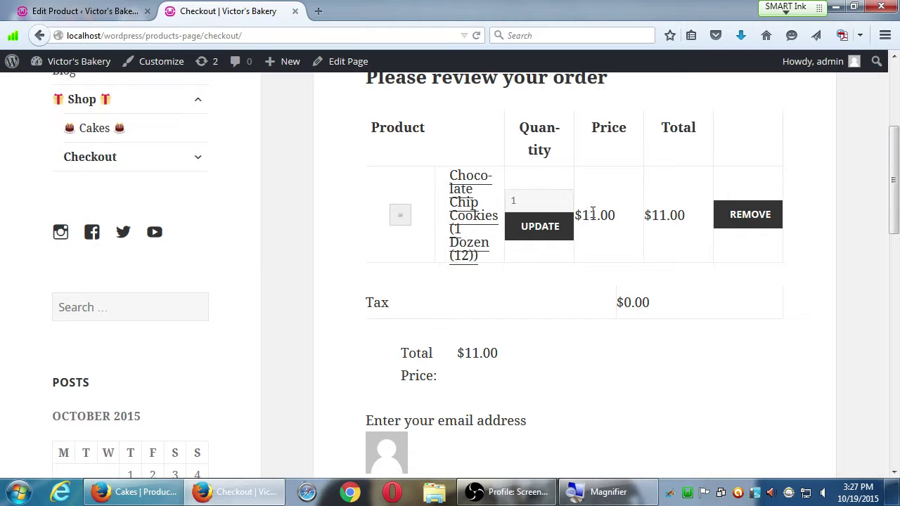
drag(589, 215, 623, 217)
click(529, 307)
scroll(529, 308, down, 3)
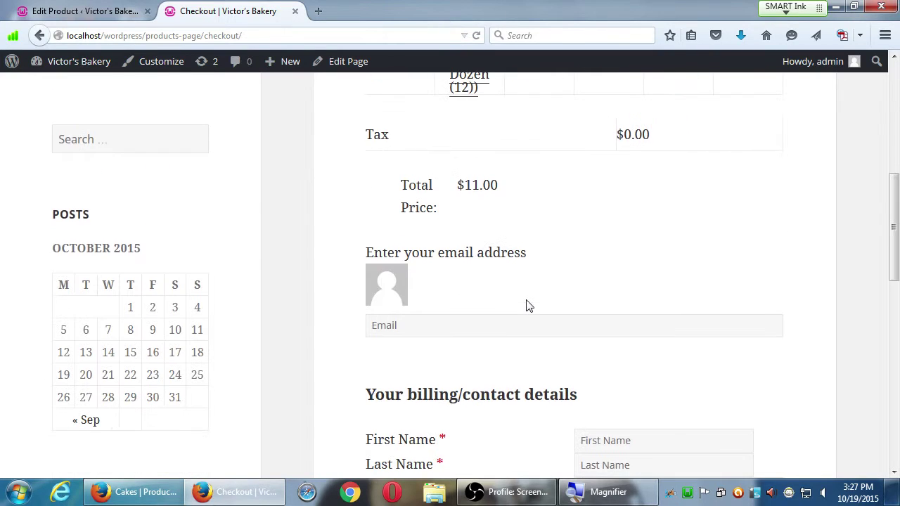
scroll(529, 306, down, 5)
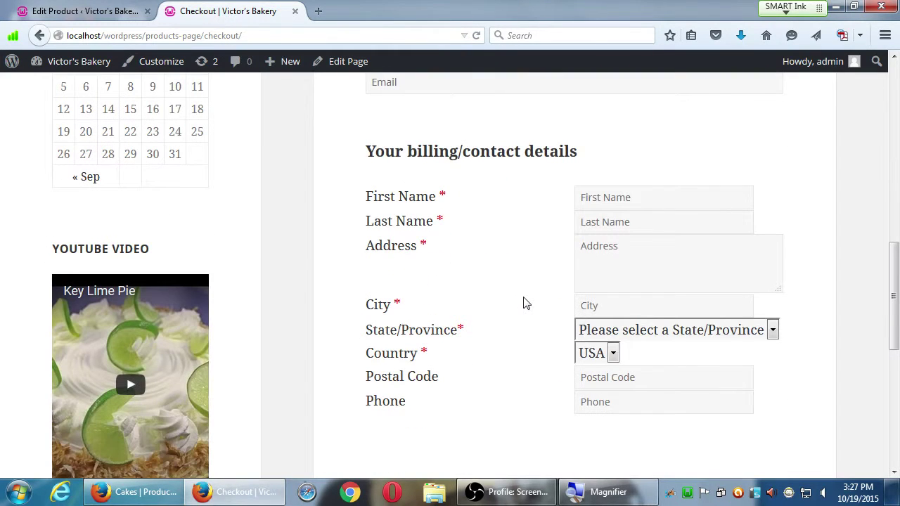
scroll(525, 302, down, 5)
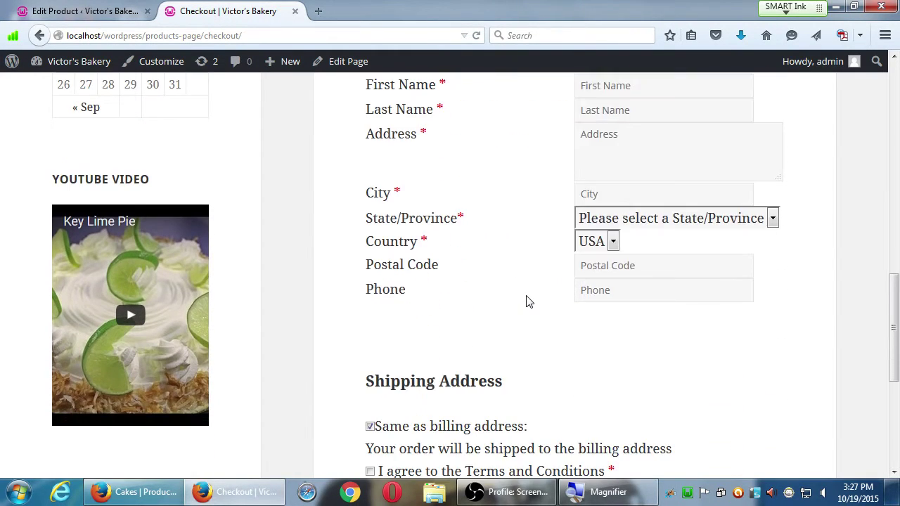
scroll(528, 296, up, 15)
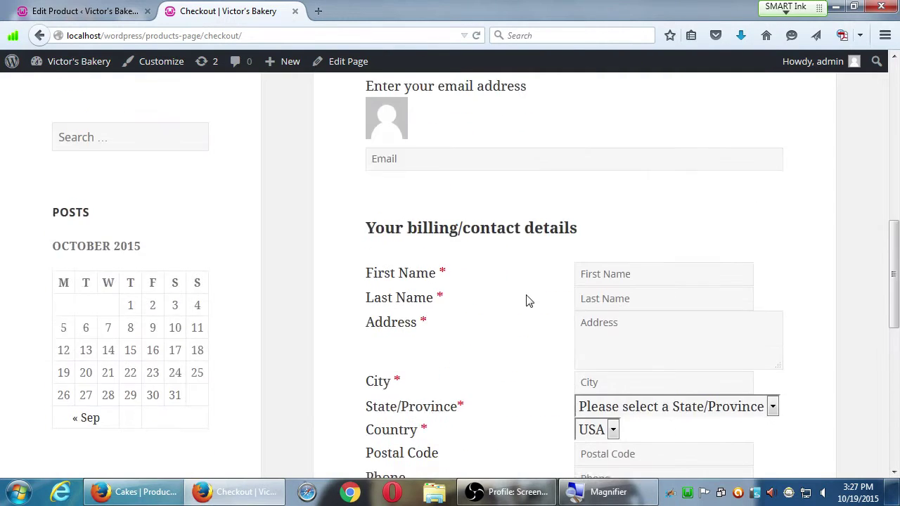
scroll(527, 297, down, 1)
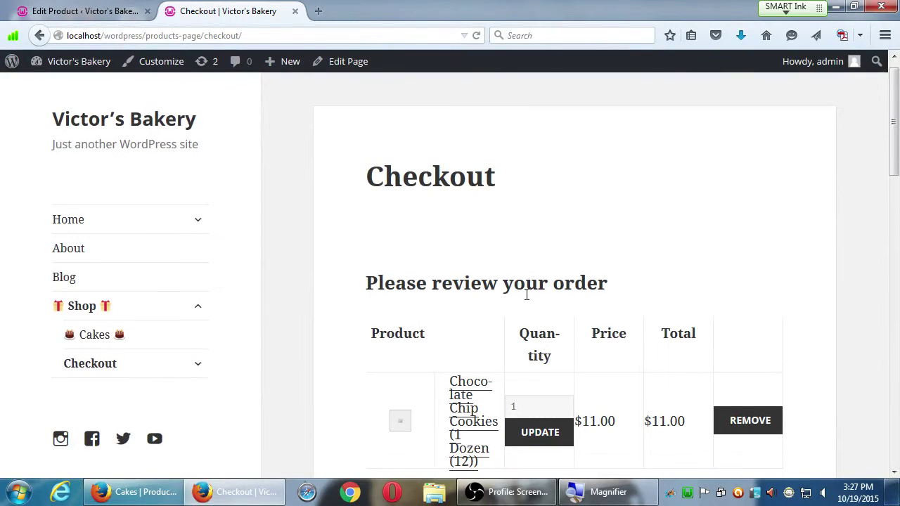
click(115, 14)
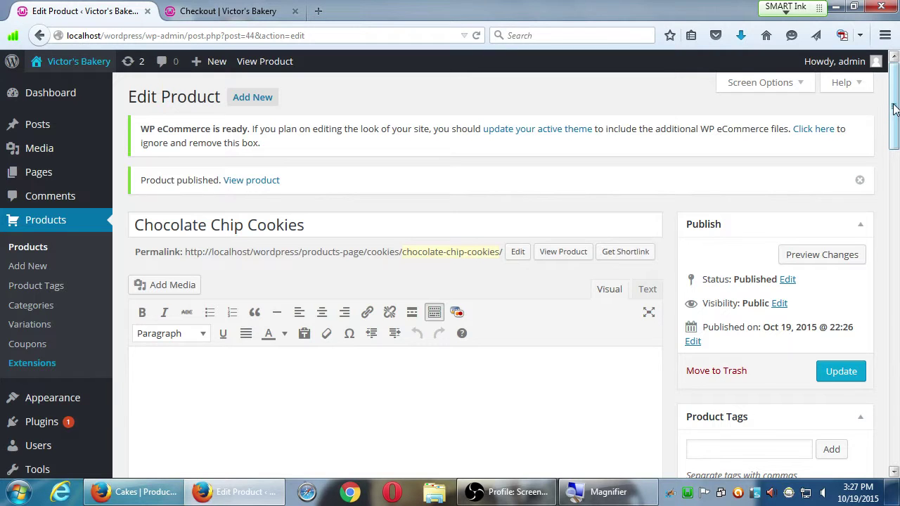
drag(894, 108, 891, 250)
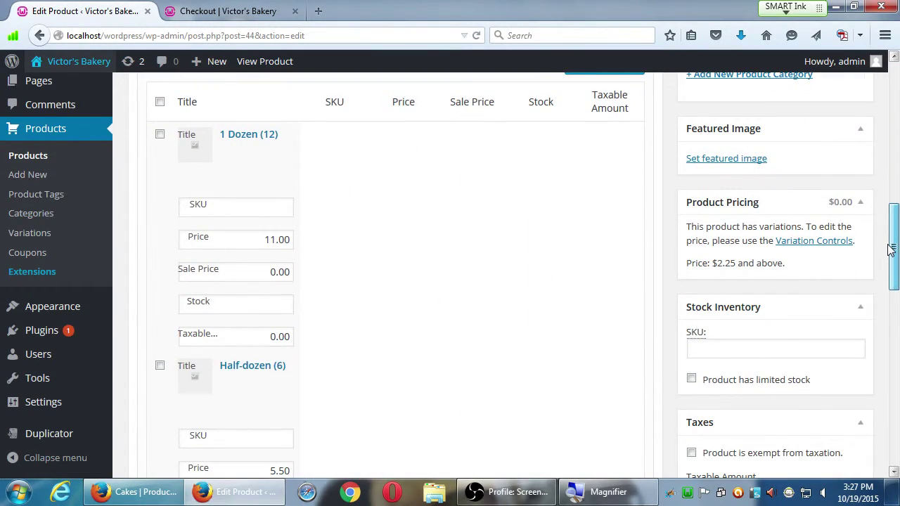
drag(891, 250, 858, 109)
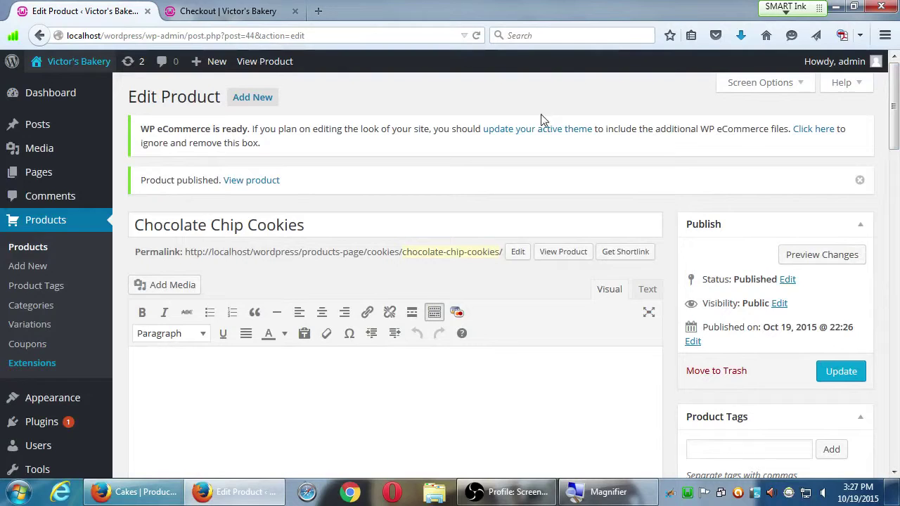
click(197, 12)
scroll(588, 272, down, 4)
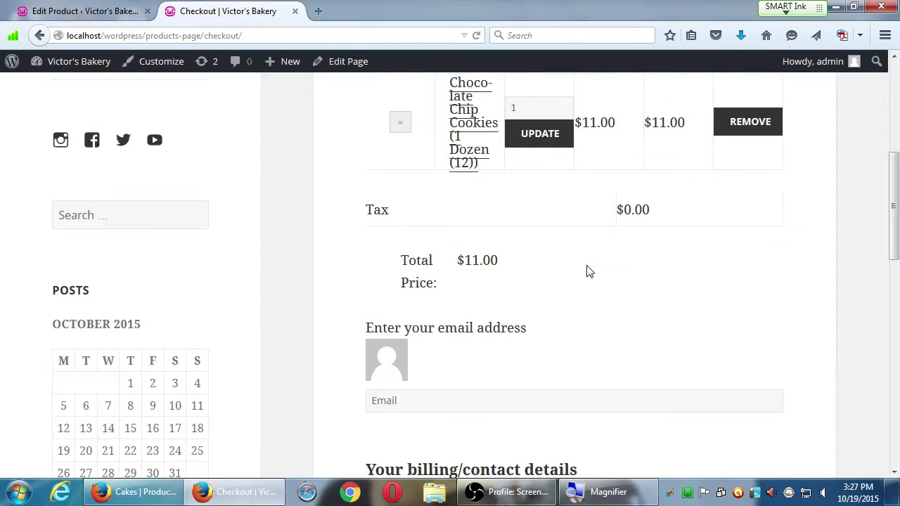
scroll(589, 272, up, 3)
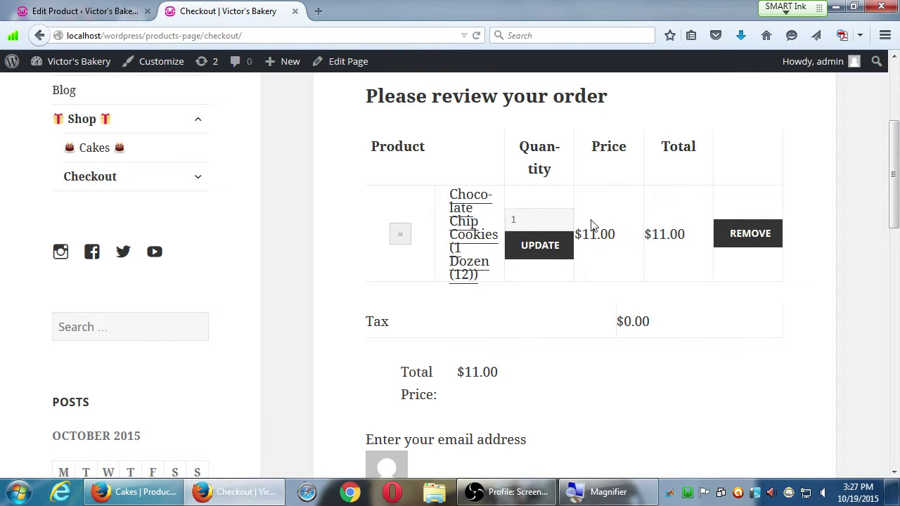
click(95, 10)
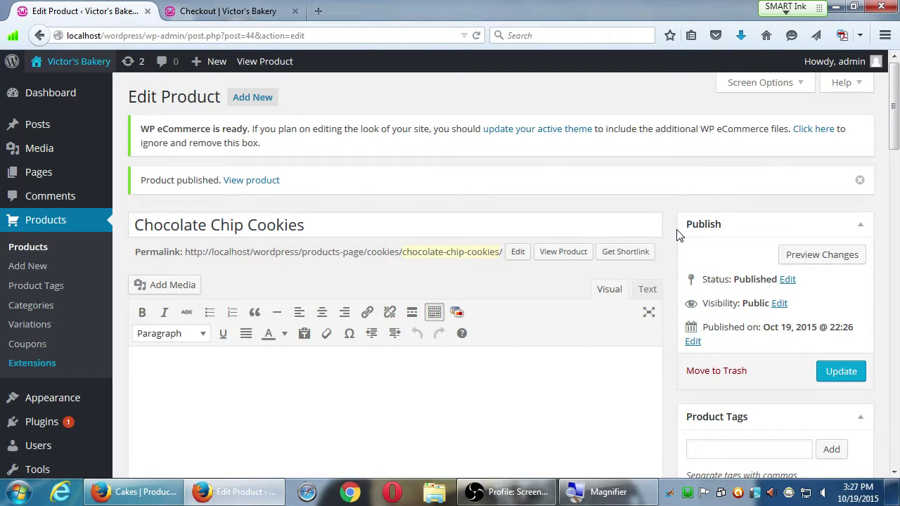
key(ctrl+Tab)
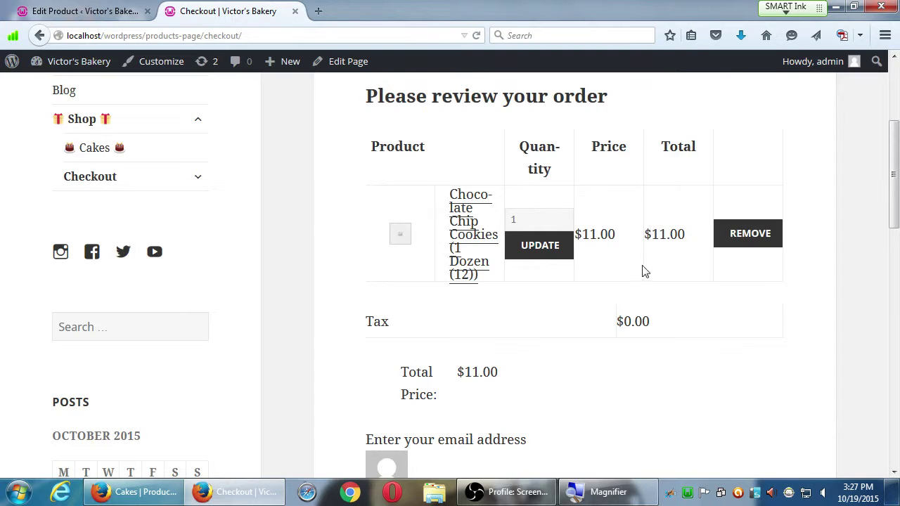
scroll(645, 267, down, 7)
scroll(649, 263, down, 3)
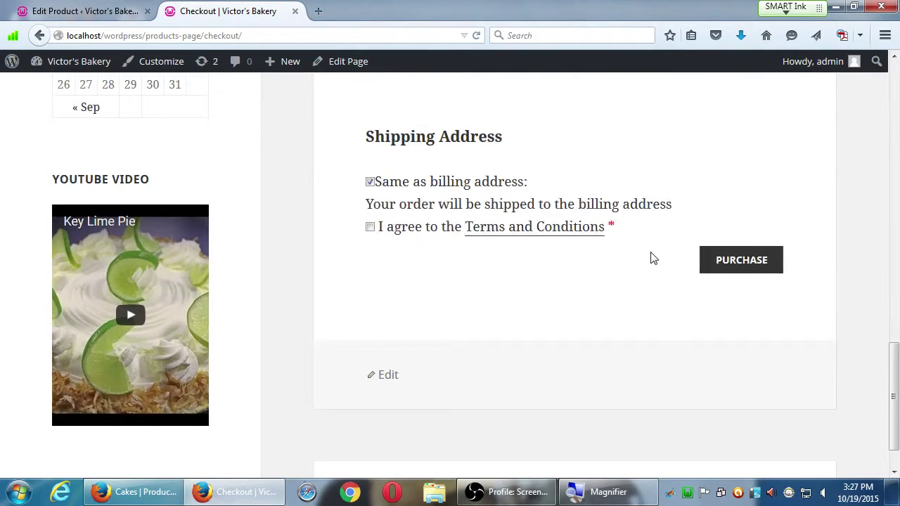
scroll(649, 258, up, 10)
scroll(651, 249, up, 2)
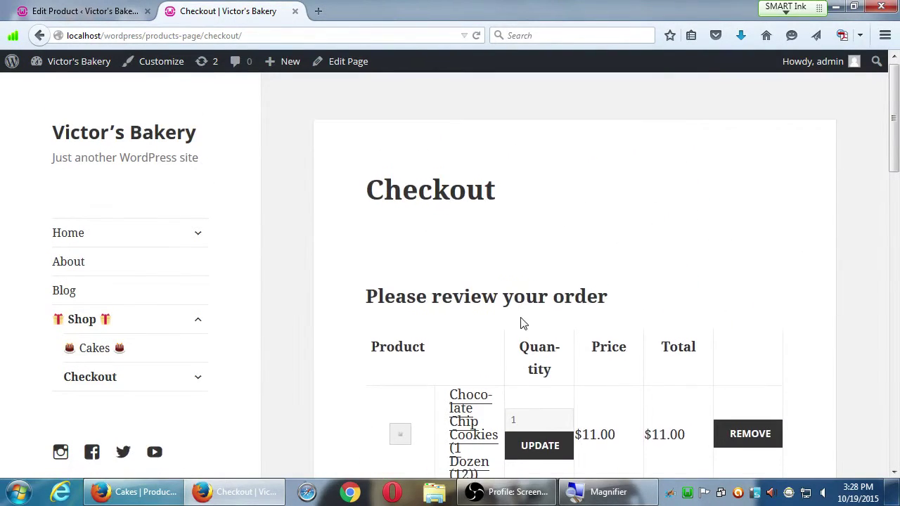
- Open the Chocolate Chip Cookies product page and save a rating of 3
click(474, 396)
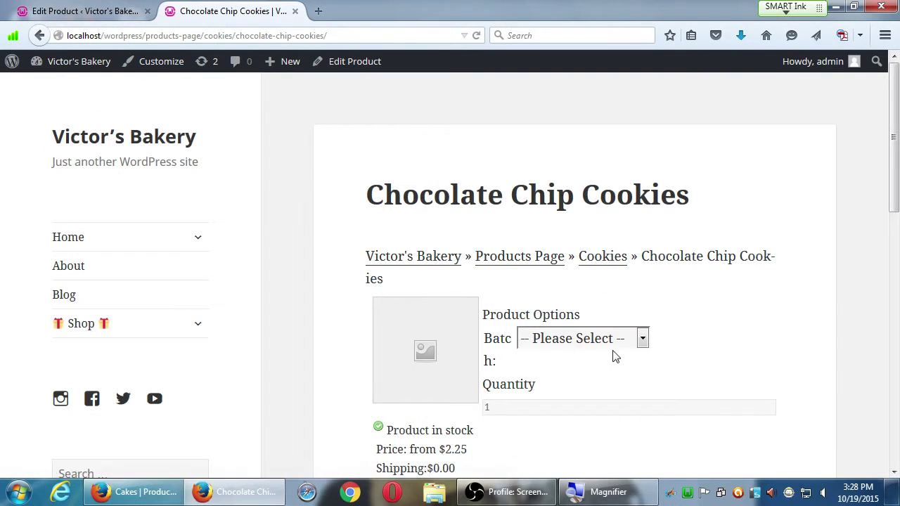
scroll(616, 352, down, 3)
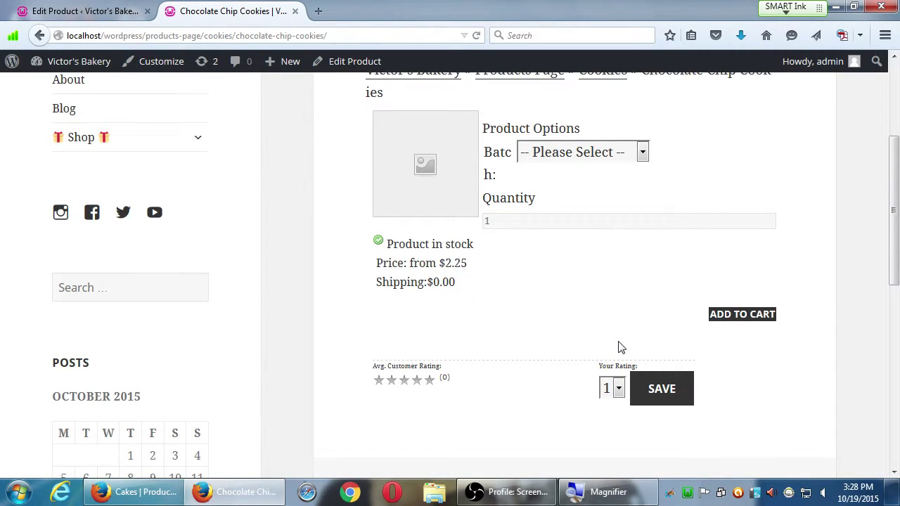
click(618, 389)
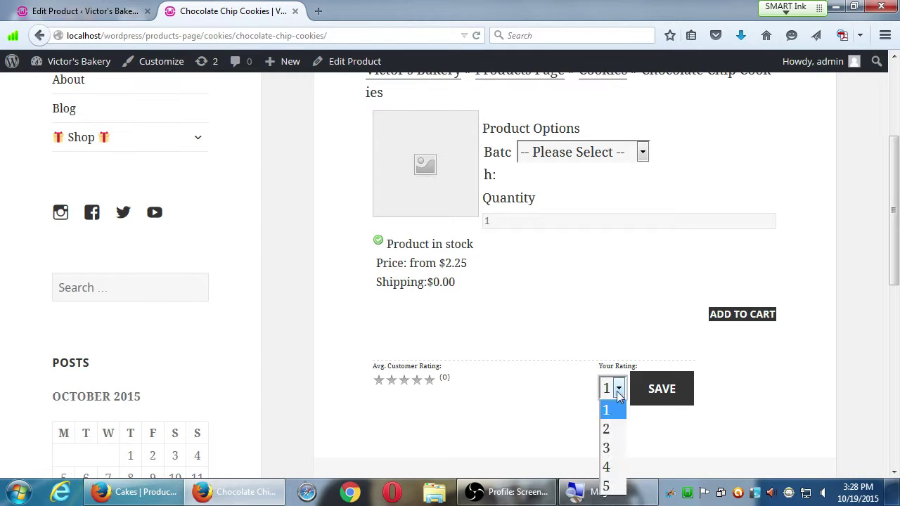
click(606, 448)
click(661, 386)
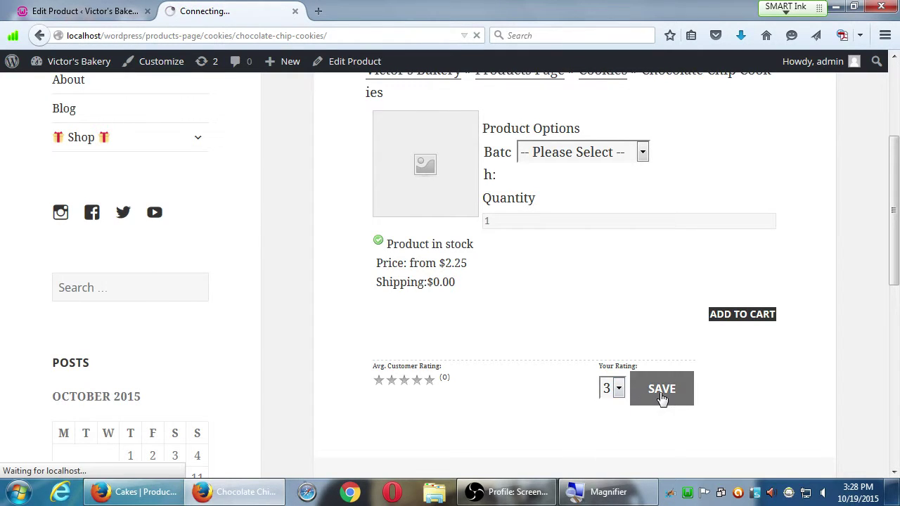
- Select the Quarter-dozen (3) batch, shown at $2.25
scroll(654, 360, down, 8)
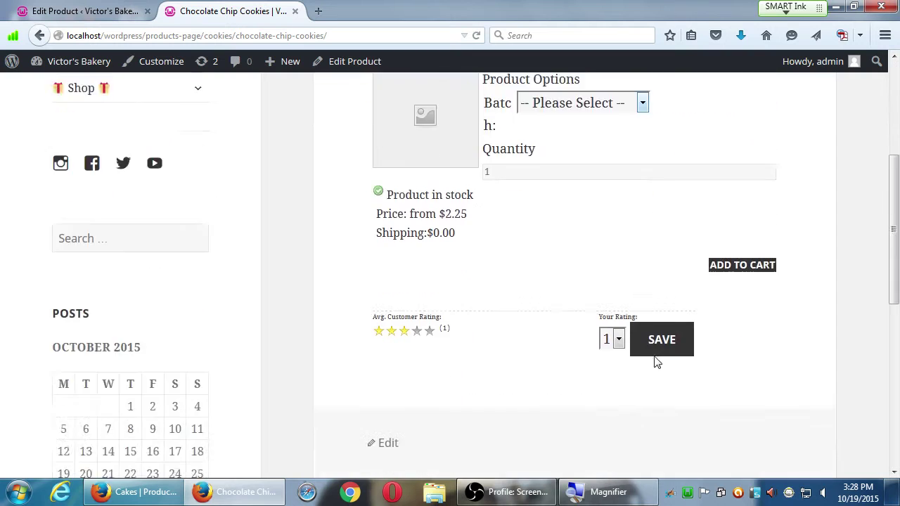
scroll(583, 321, up, 6)
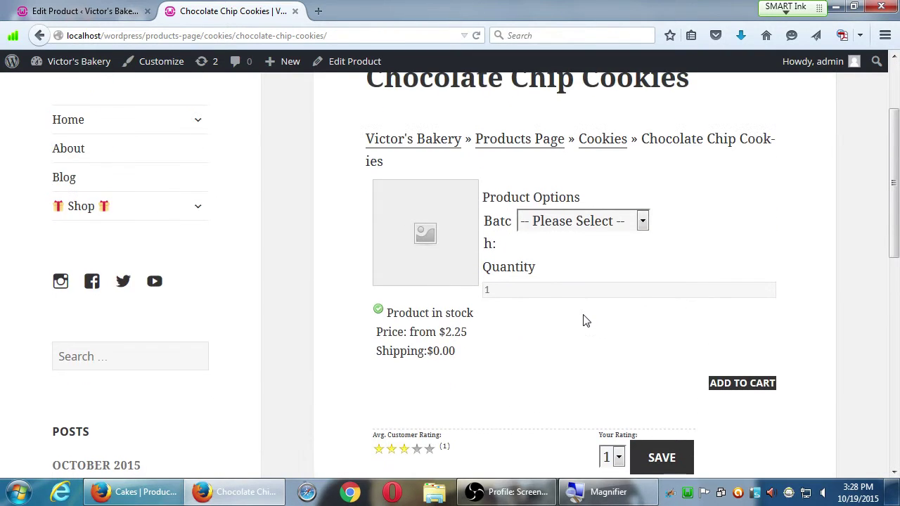
click(616, 227)
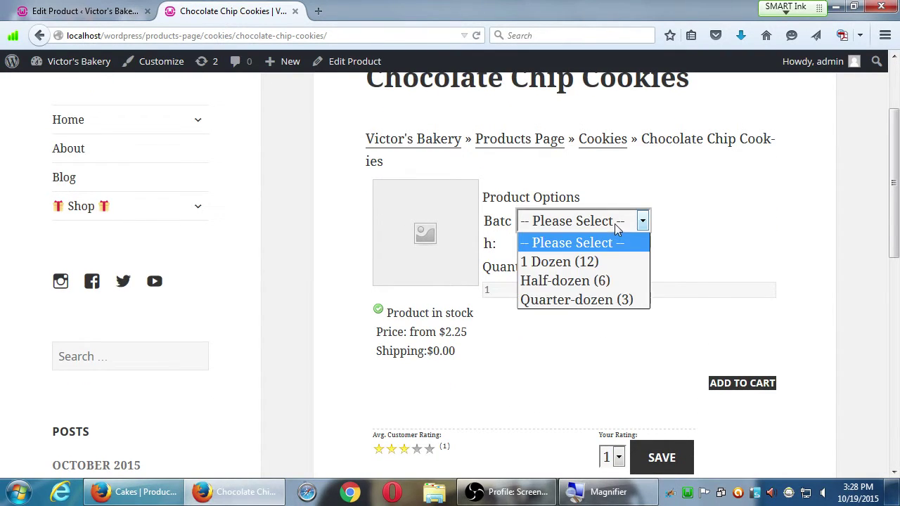
click(604, 299)
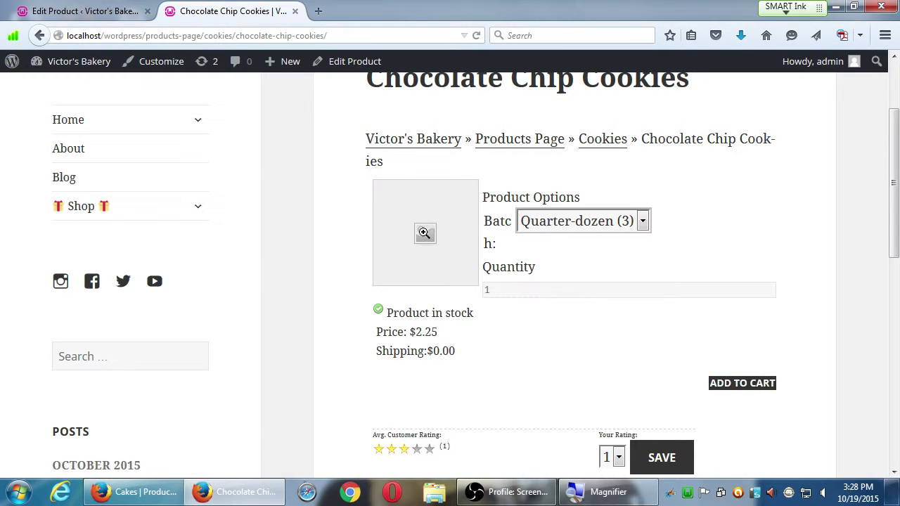
- View the enlarged product image, then return to the Edit Product page
click(424, 233)
click(623, 314)
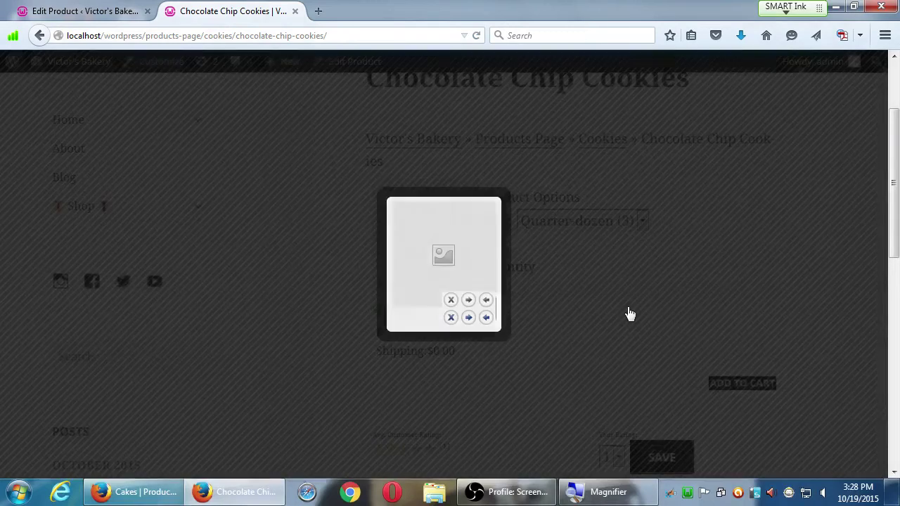
scroll(686, 329, up, 2)
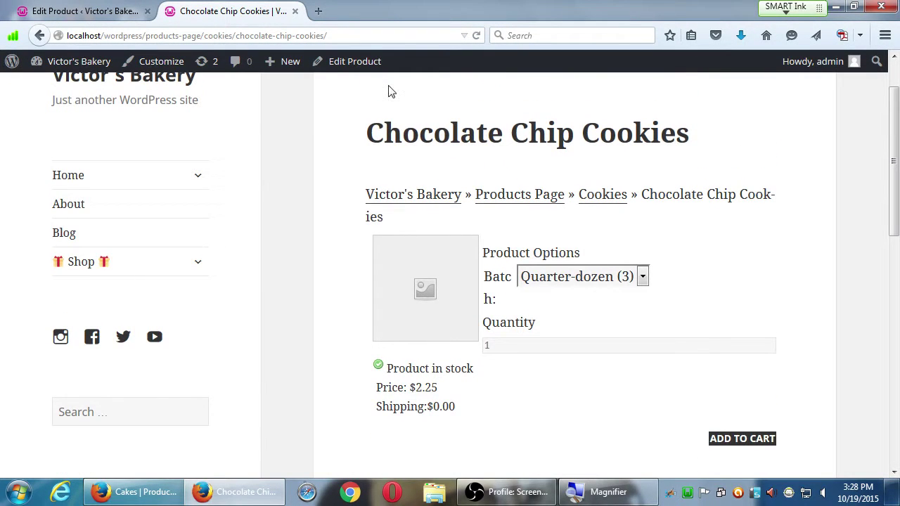
click(111, 15)
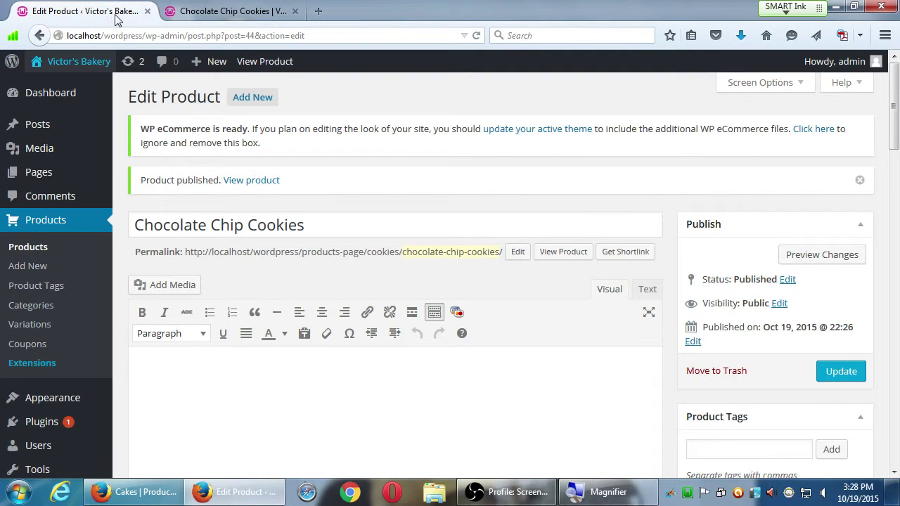
- Show the Variations page listing Batch with 1 Dozen, Half-dozen and Quarter-dozen, each counted 1
click(36, 329)
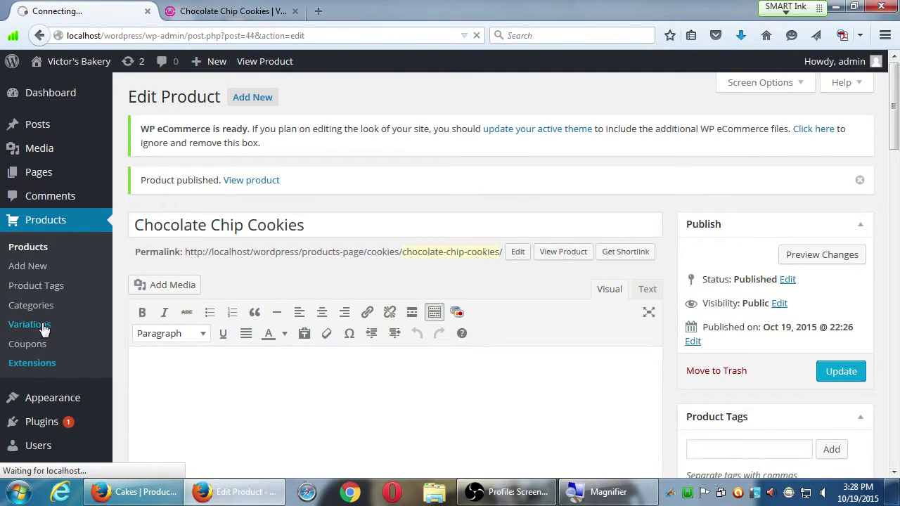
scroll(266, 268, down, 1)
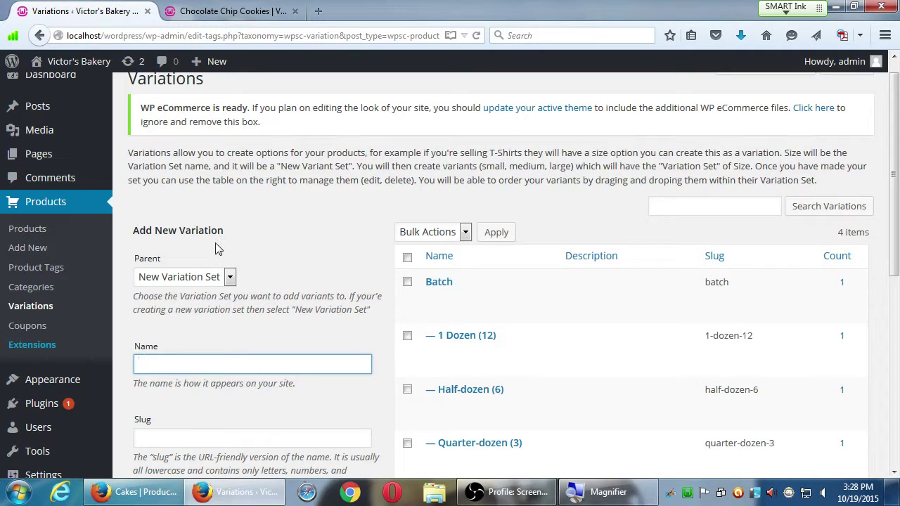
scroll(407, 394, down, 3)
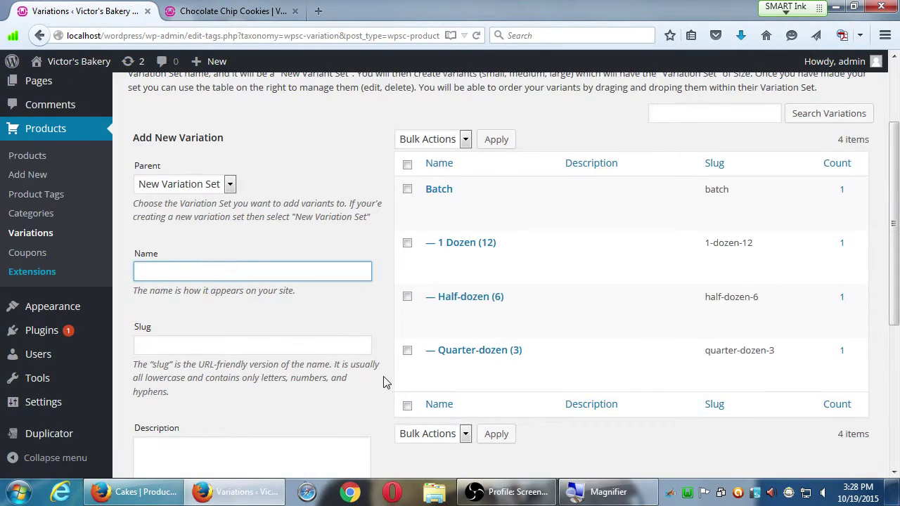
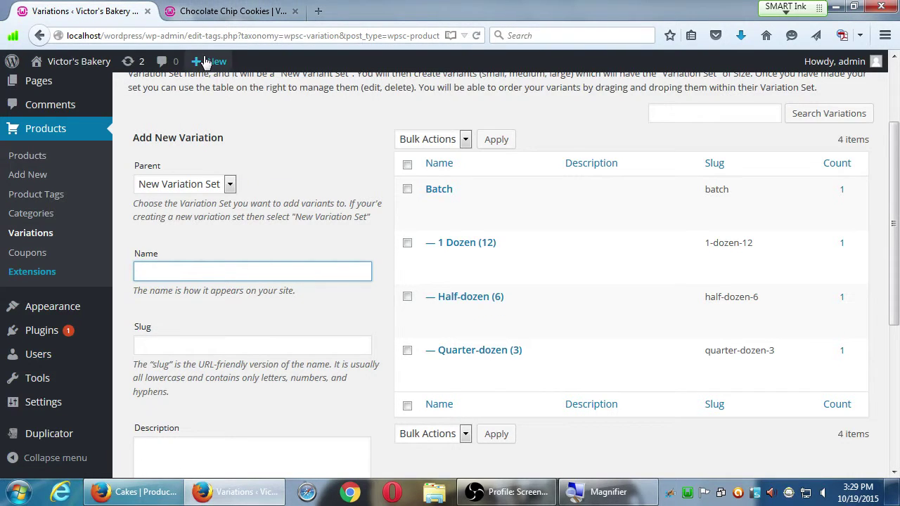
- Start a new product titled 'Bagels', using a spelling suggestion to fix the title
mouse_move(210, 63)
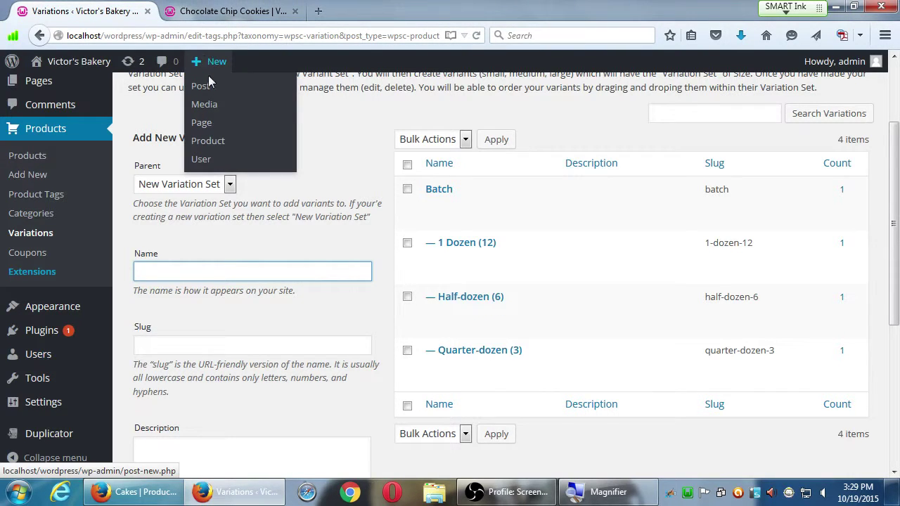
click(214, 144)
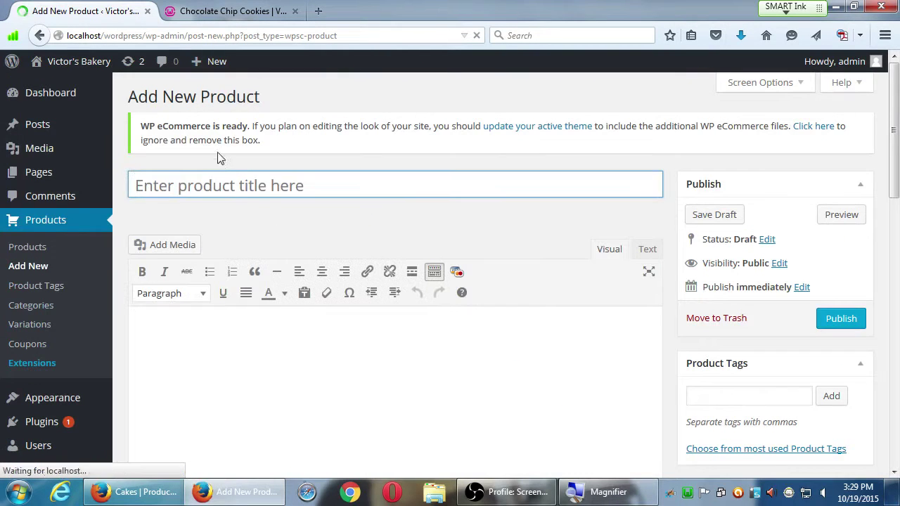
text(Bagels)
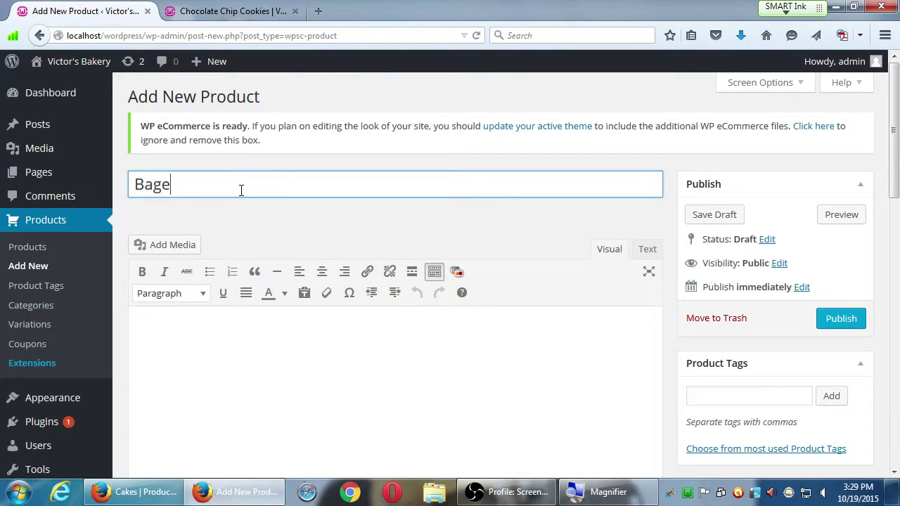
key(BackSpace)
key(BackSpace)
key(BackSpace)
text(les)
click(241, 214)
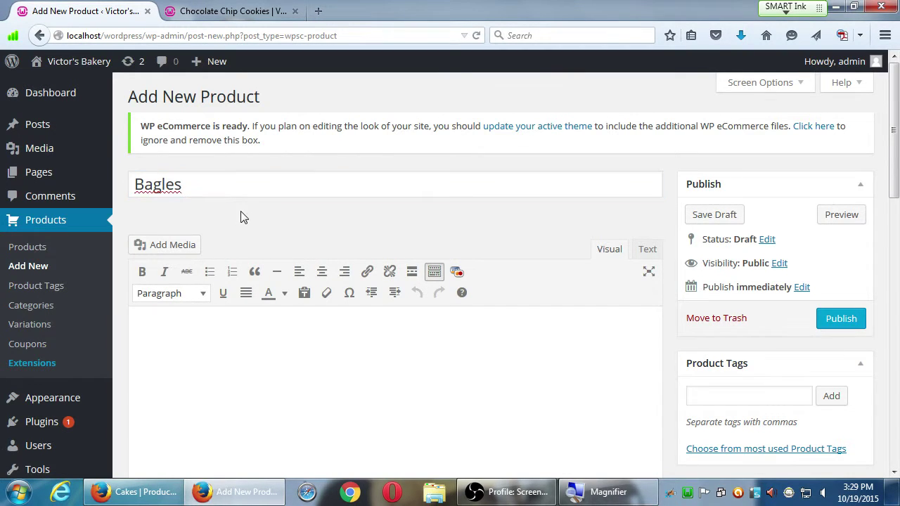
click(177, 190)
right_click(176, 185)
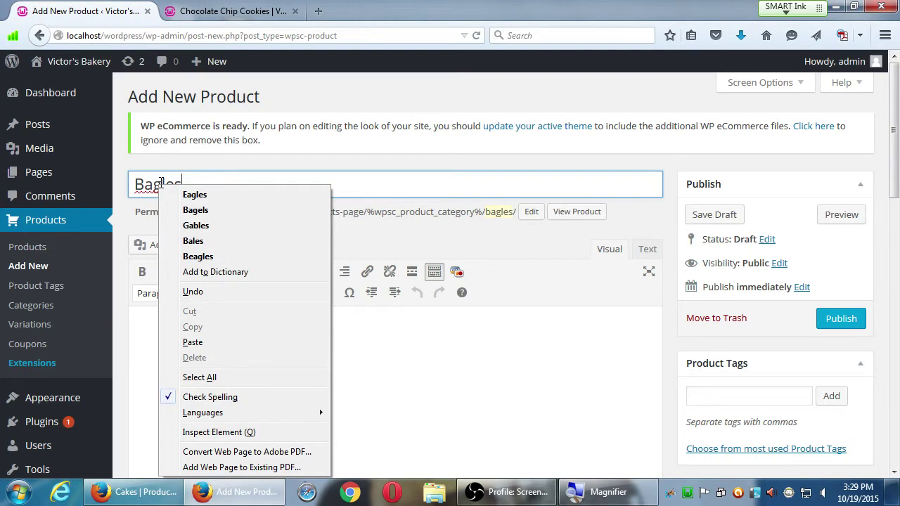
click(199, 210)
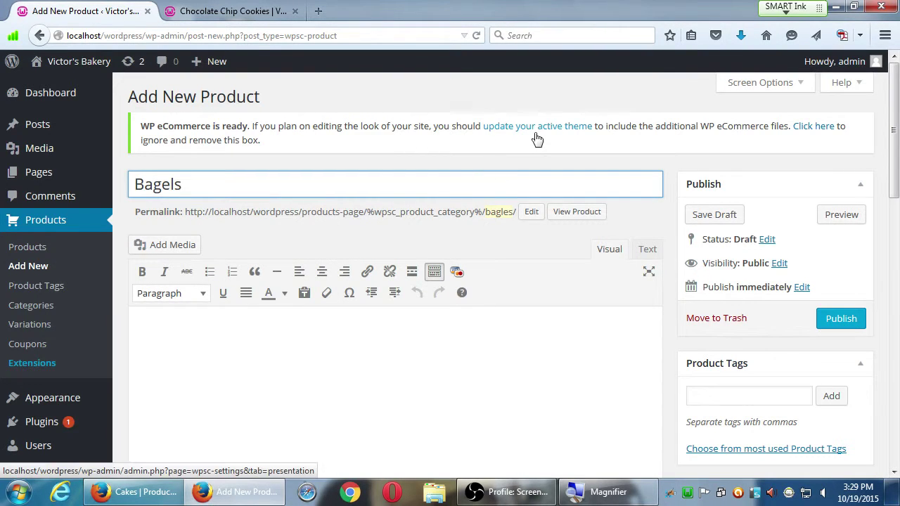
key(Tab)
- Create a new 'Bagels' product category and assign it to the product
scroll(638, 286, down, 5)
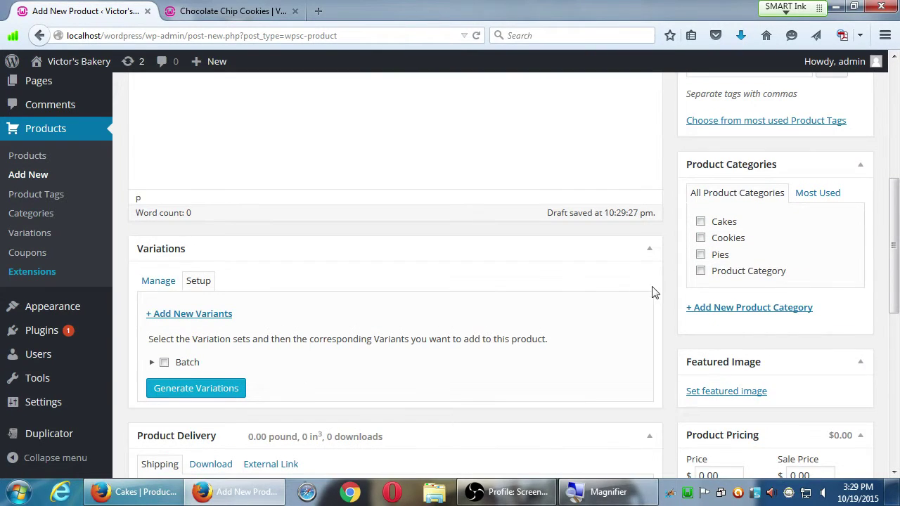
click(724, 307)
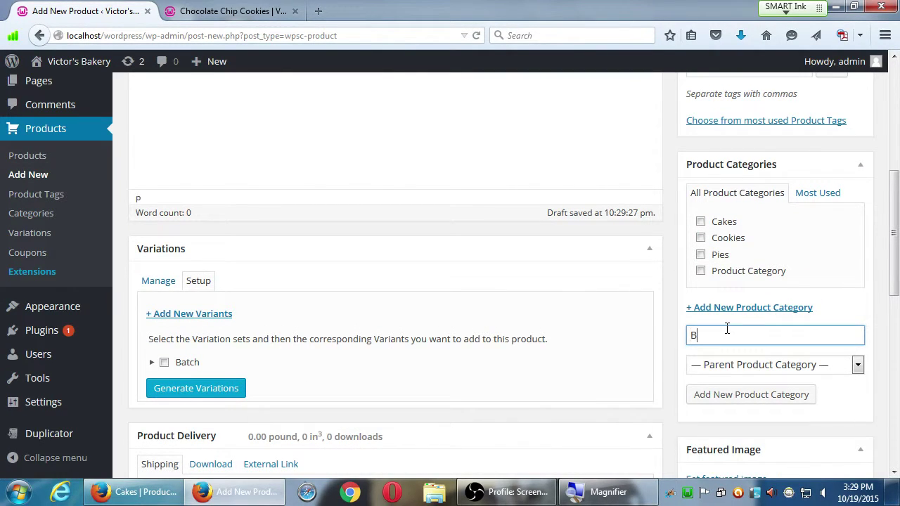
text(Bagels)
click(755, 396)
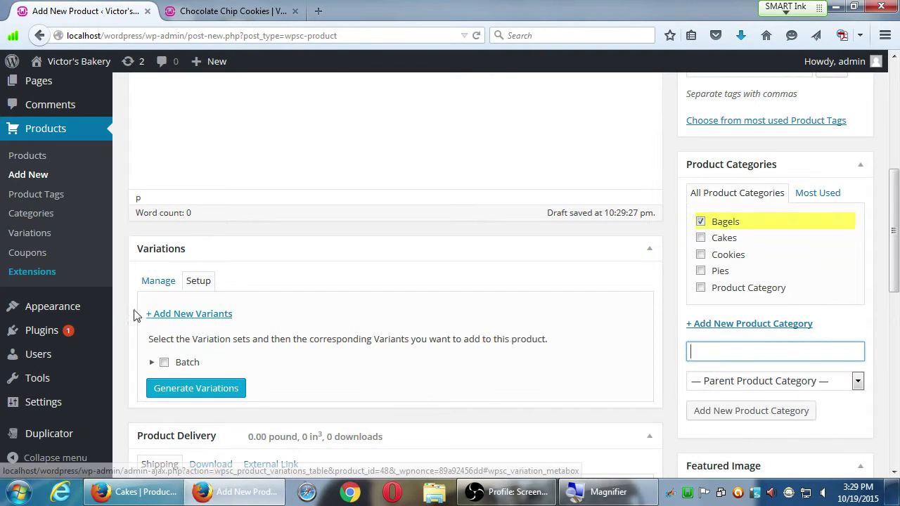
- Generate Half-dozen and Quarter-dozen variations from the Batch variation set
scroll(160, 366, down, 3)
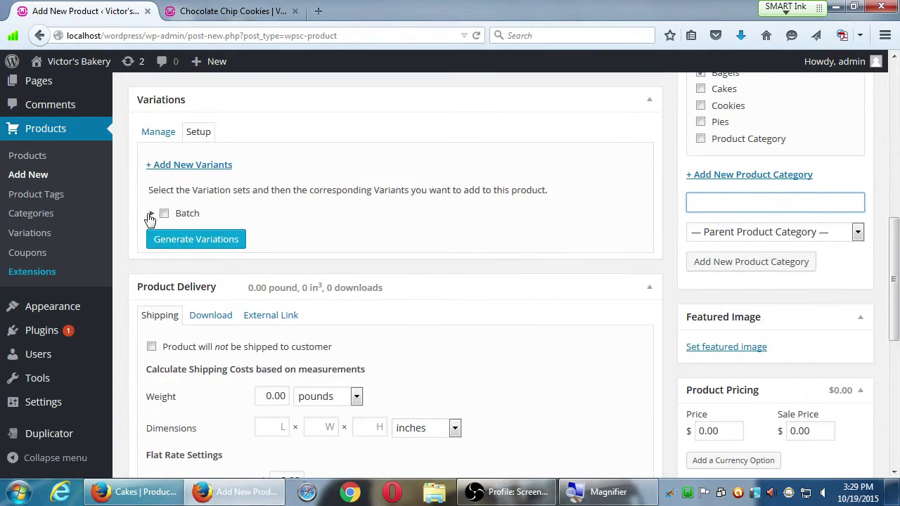
click(150, 213)
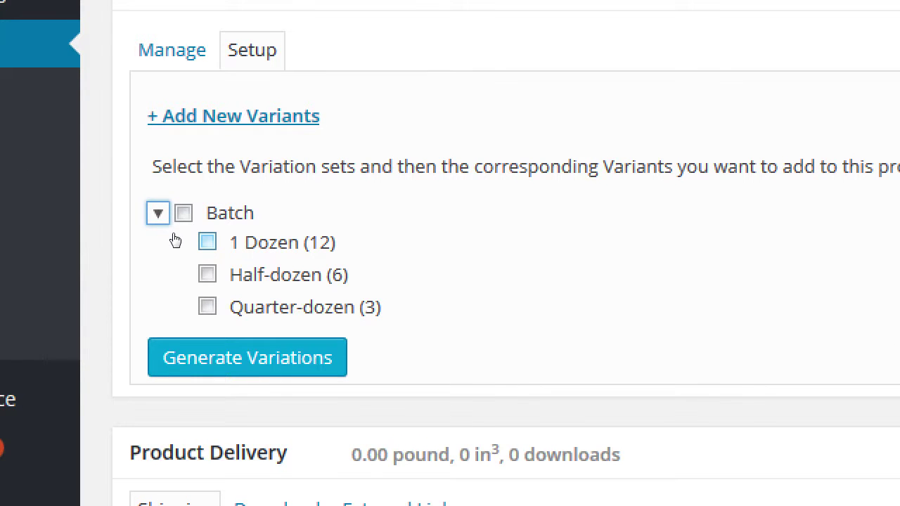
key(Tab)
key(Tab)
key(space)
key(shift+Tab)
key(space)
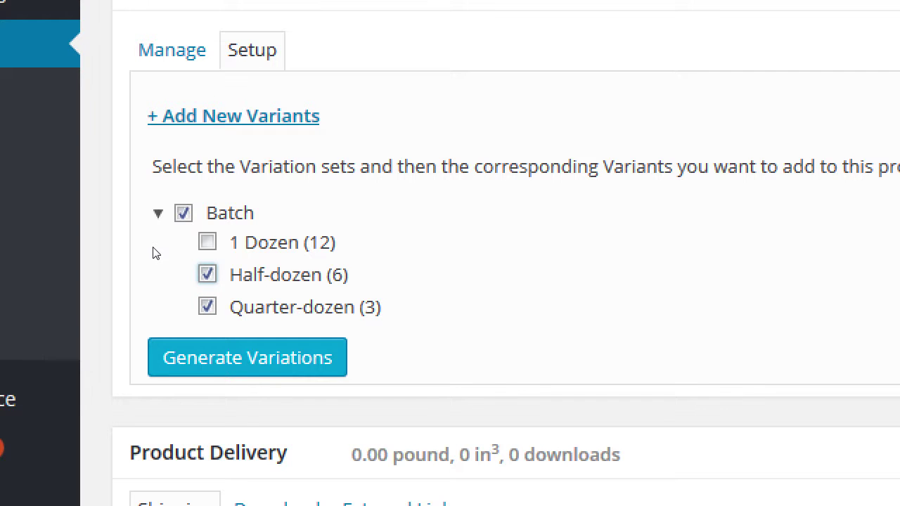
key(Tab)
key(Tab)
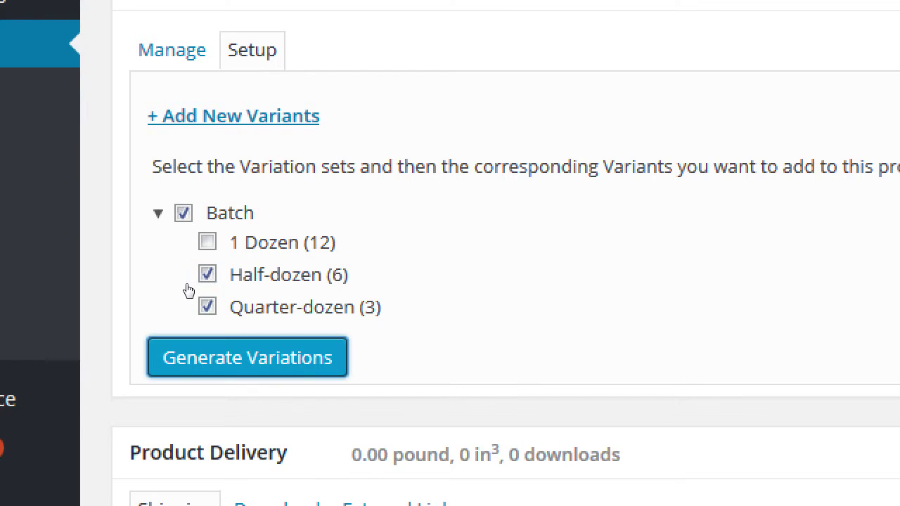
key(Return)
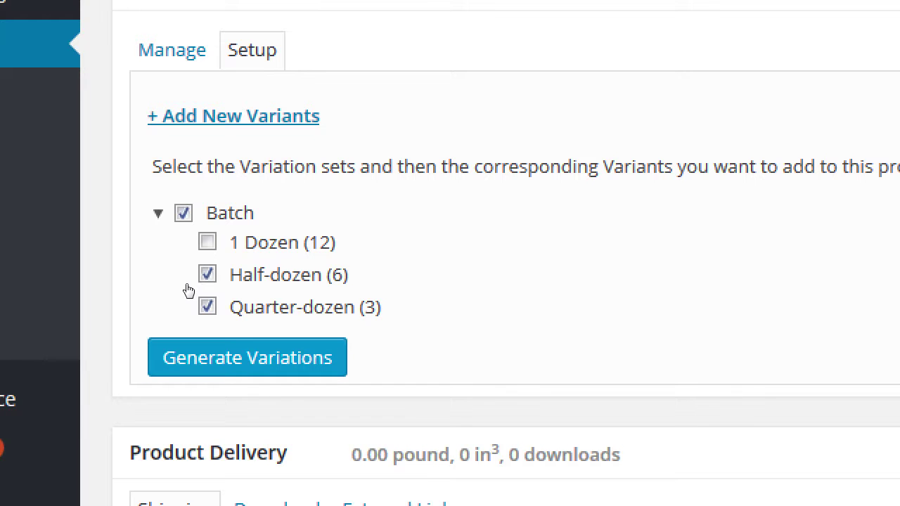
- Price the Half-dozen variation at 7 and Quarter-dozen at 3, then save the variations
scroll(186, 290, down, 1)
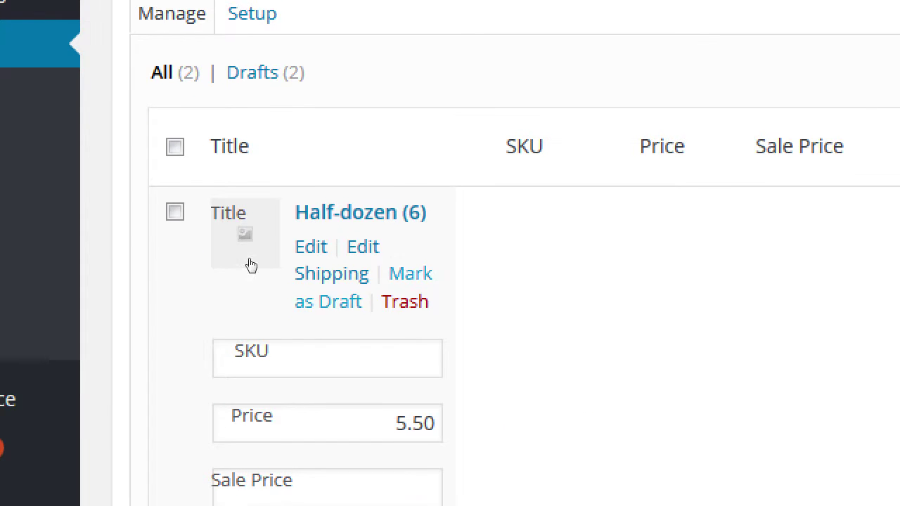
key(Tab)
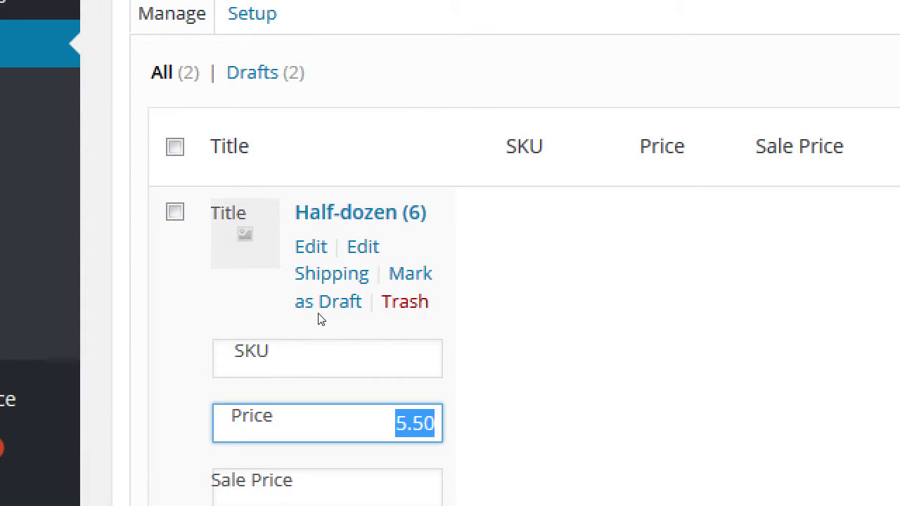
text(7)
scroll(318, 319, down, 6)
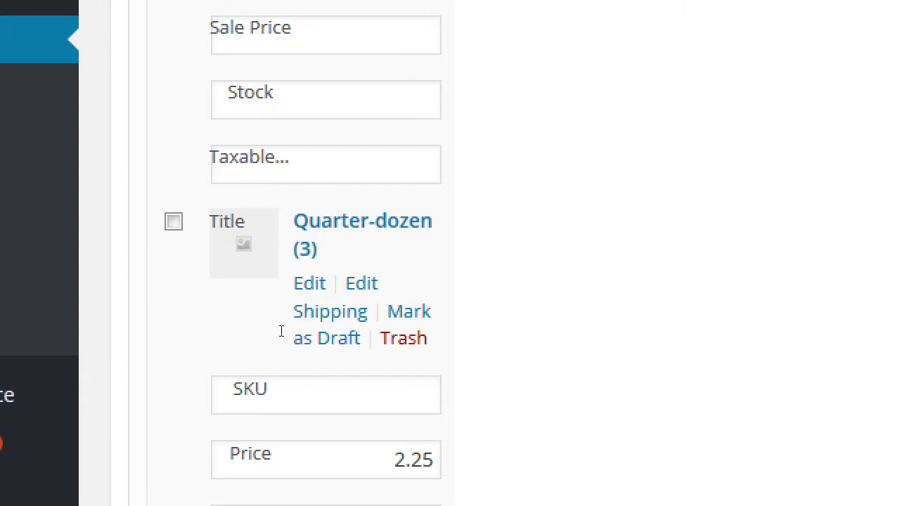
key(Tab)
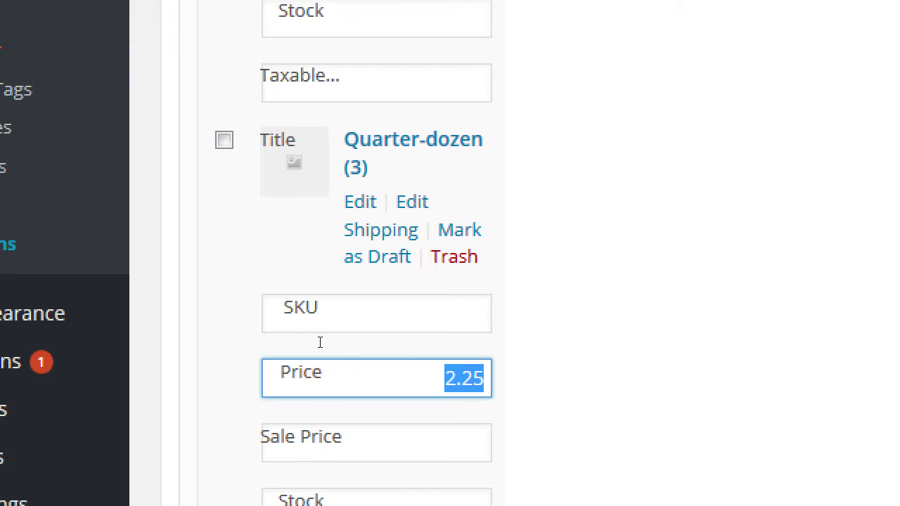
text(3)
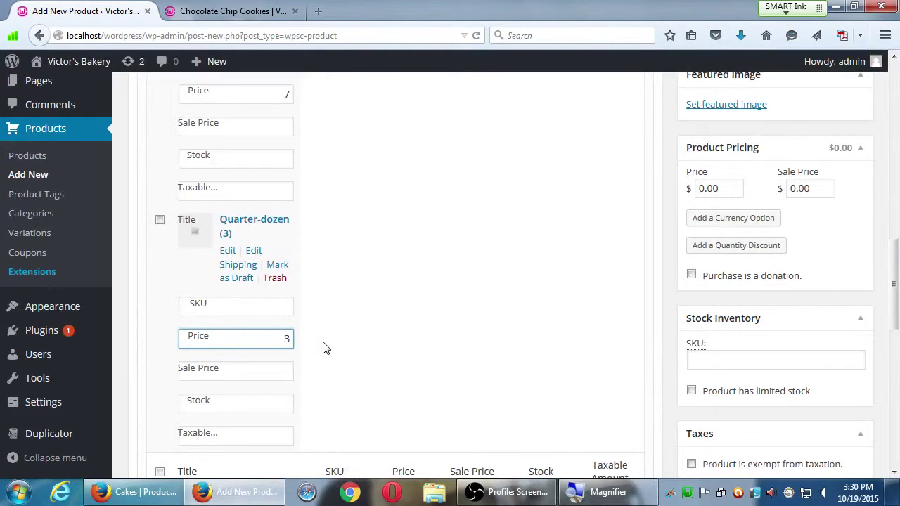
scroll(572, 301, up, 5)
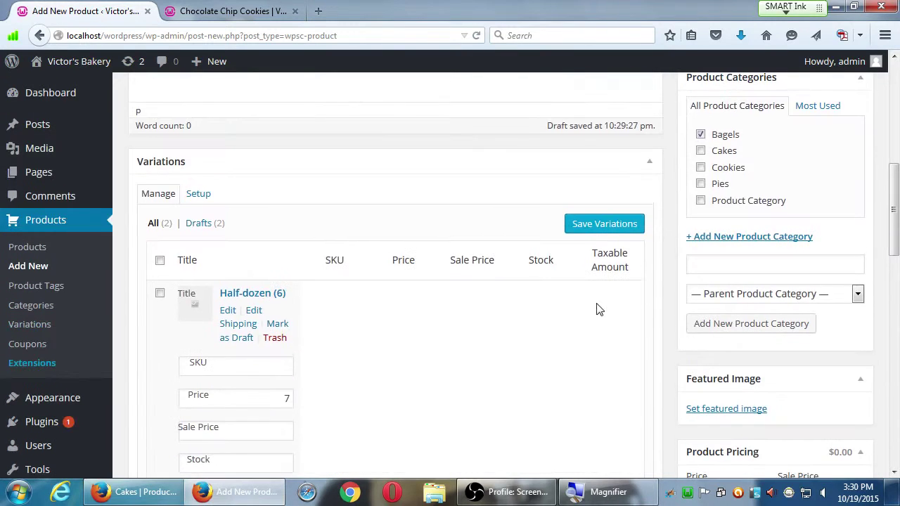
scroll(599, 309, up, 3)
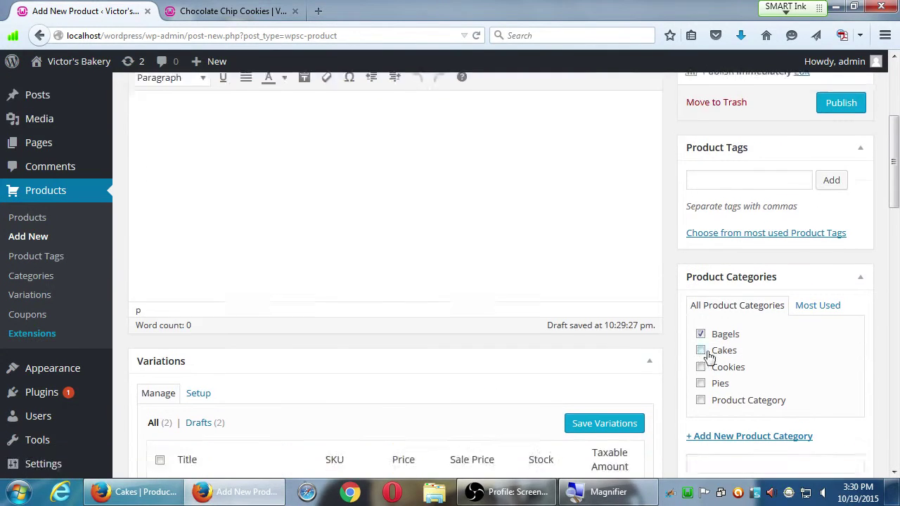
scroll(708, 357, down, 5)
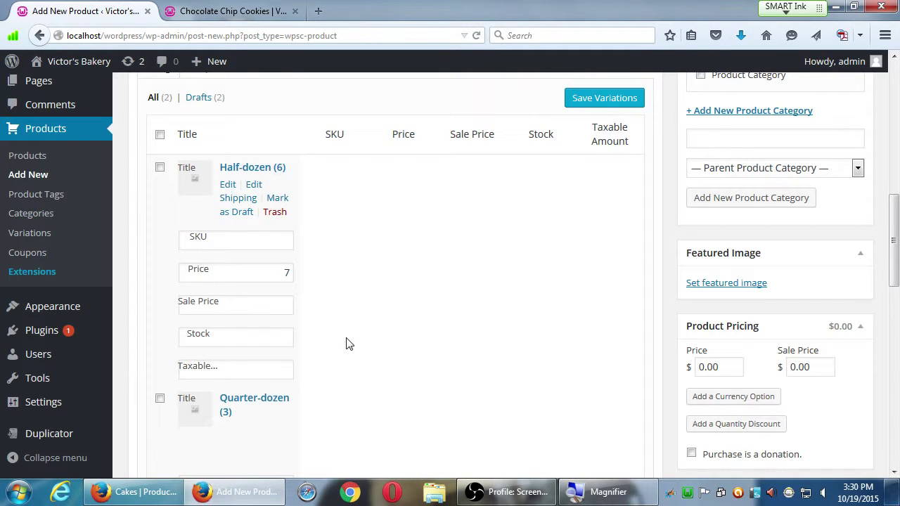
scroll(777, 288, up, 7)
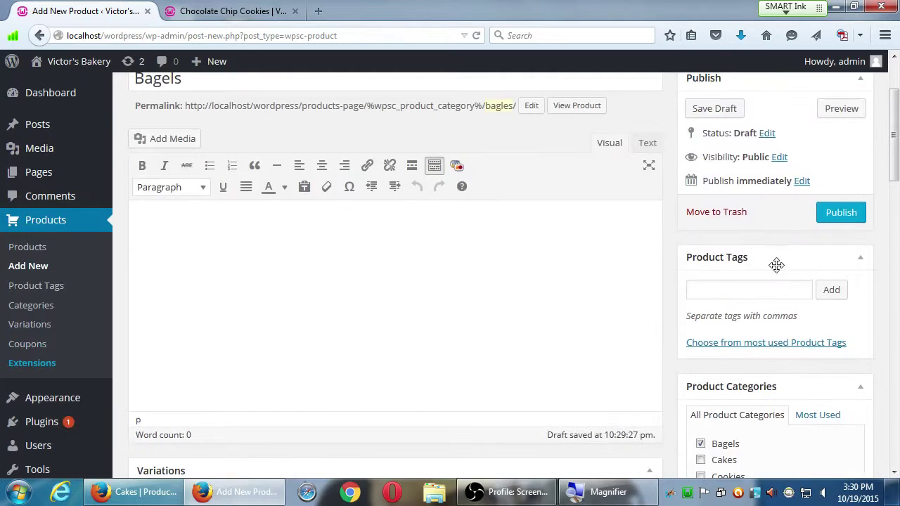
scroll(776, 265, down, 5)
click(615, 238)
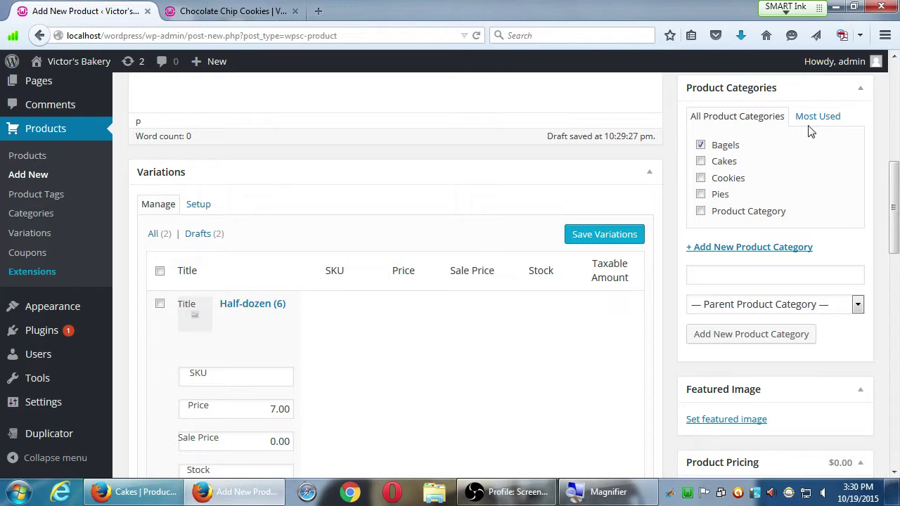
scroll(819, 128, up, 5)
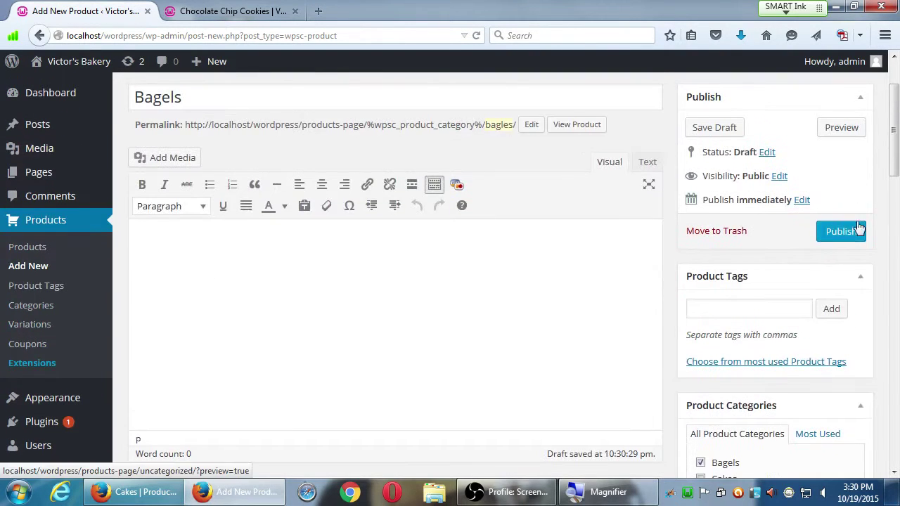
- Publish the Bagels product and open the storefront's Products Page
click(842, 231)
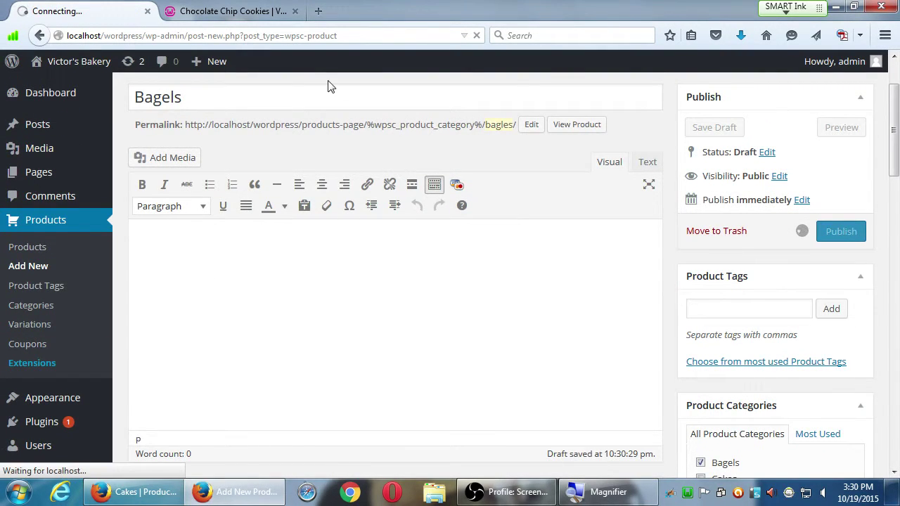
click(226, 15)
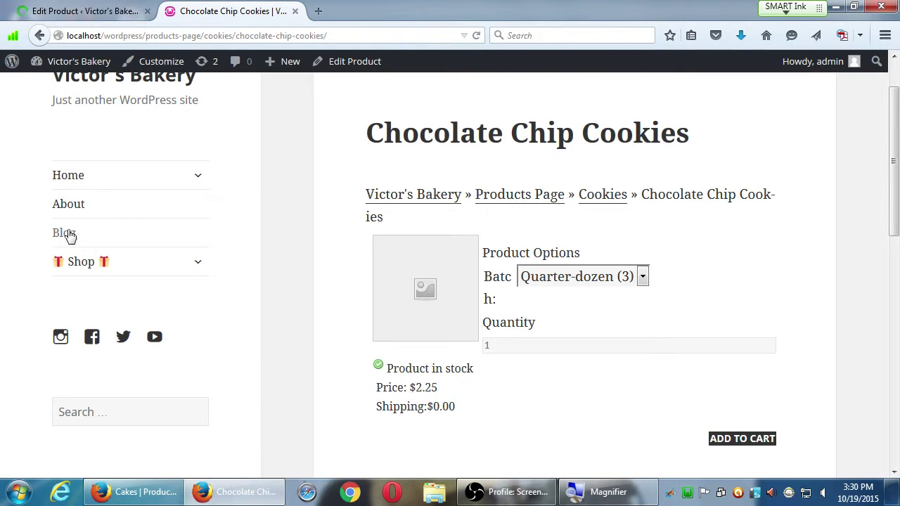
click(82, 267)
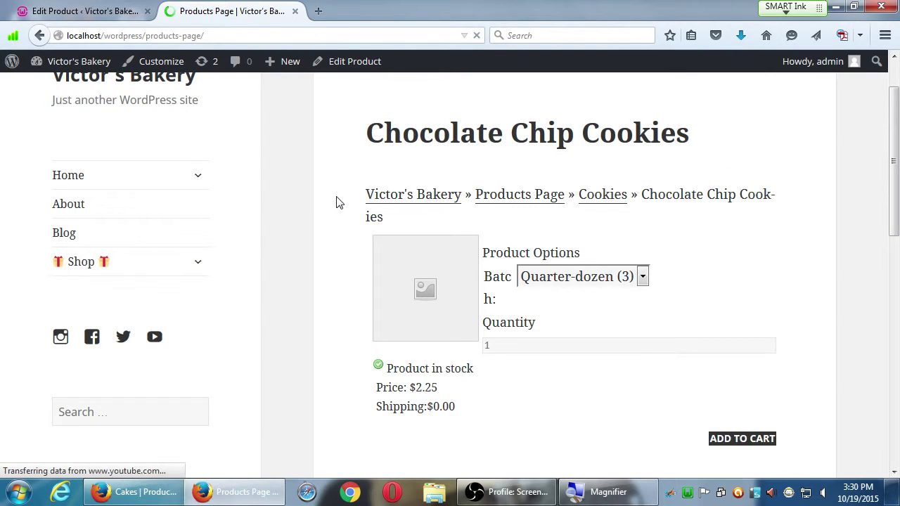
scroll(376, 222, down, 2)
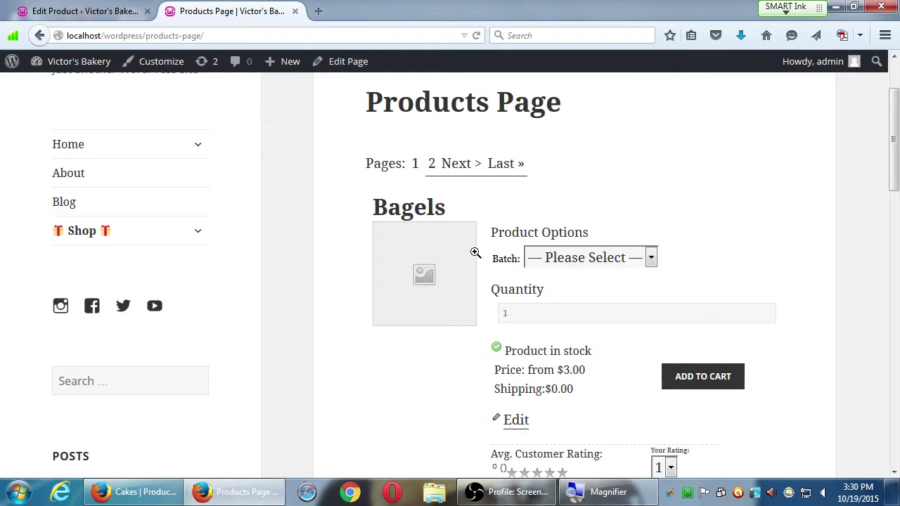
- Try the Half-dozen then Quarter-dozen Bagels batch and set the quantity to 2
click(559, 258)
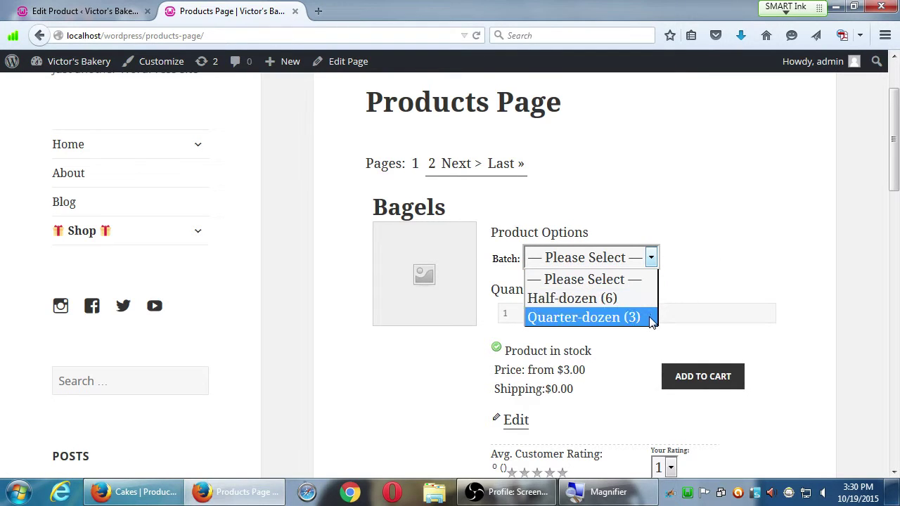
click(619, 301)
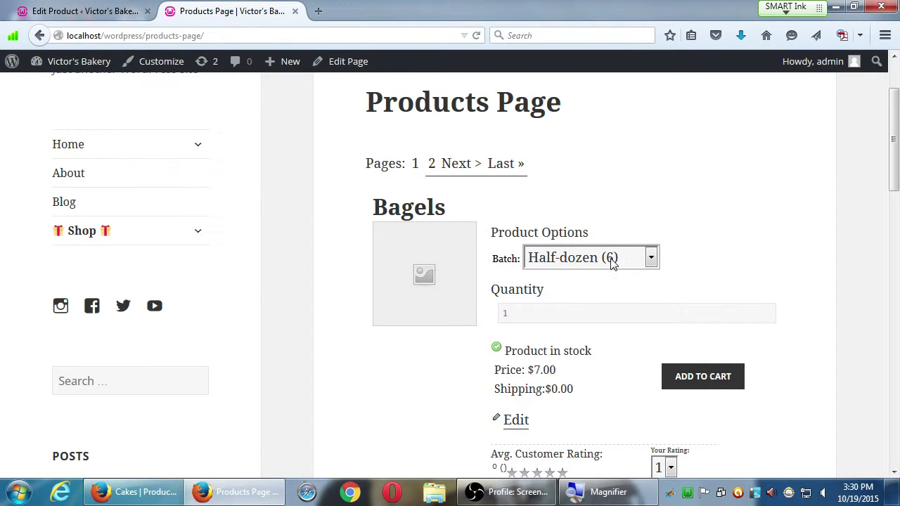
click(573, 265)
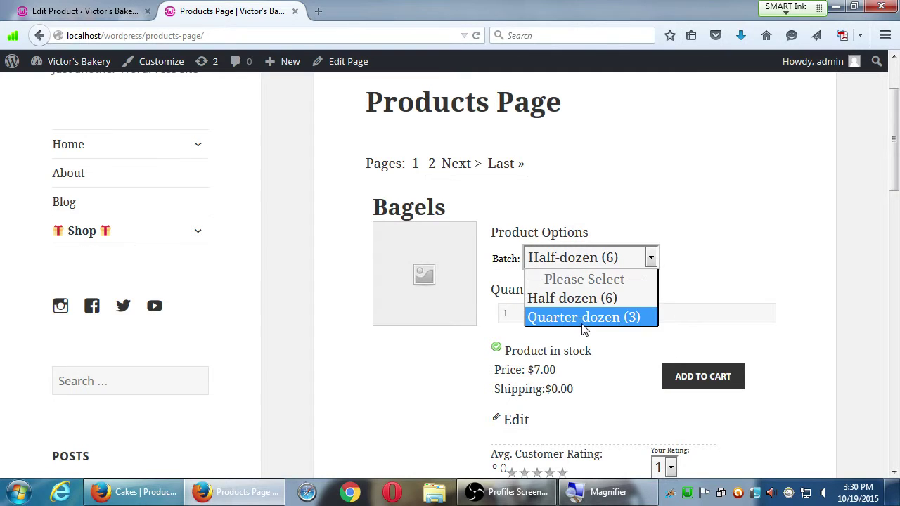
click(584, 317)
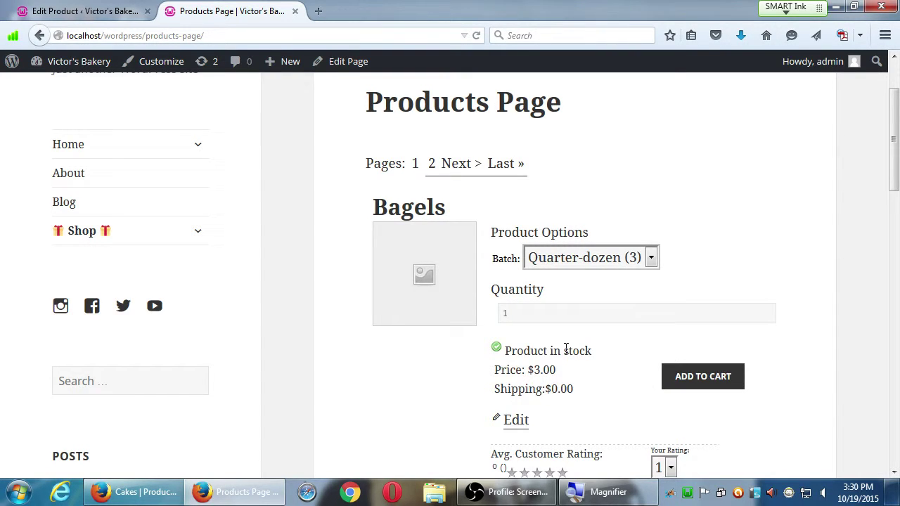
click(625, 261)
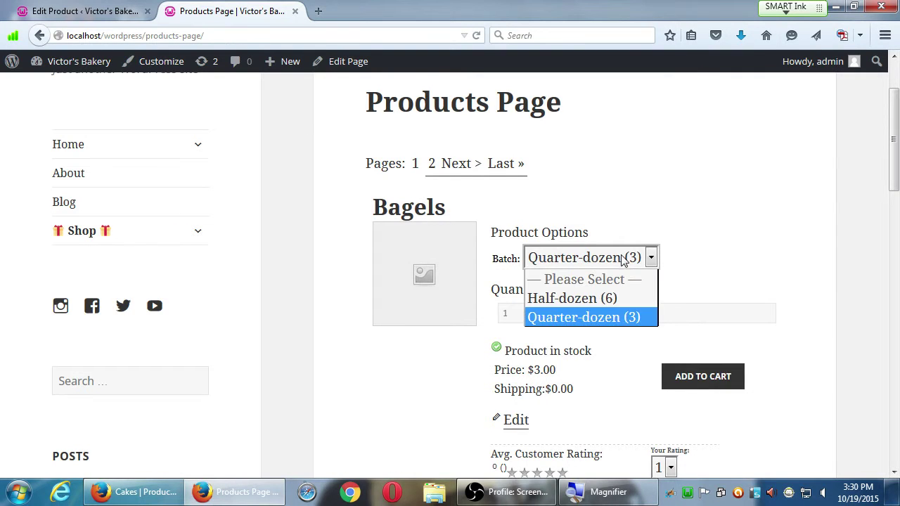
click(583, 318)
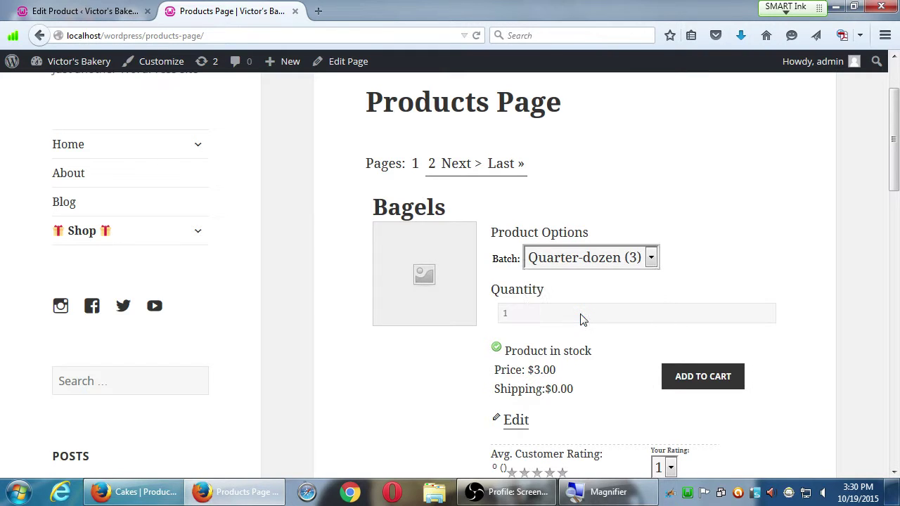
click(554, 312)
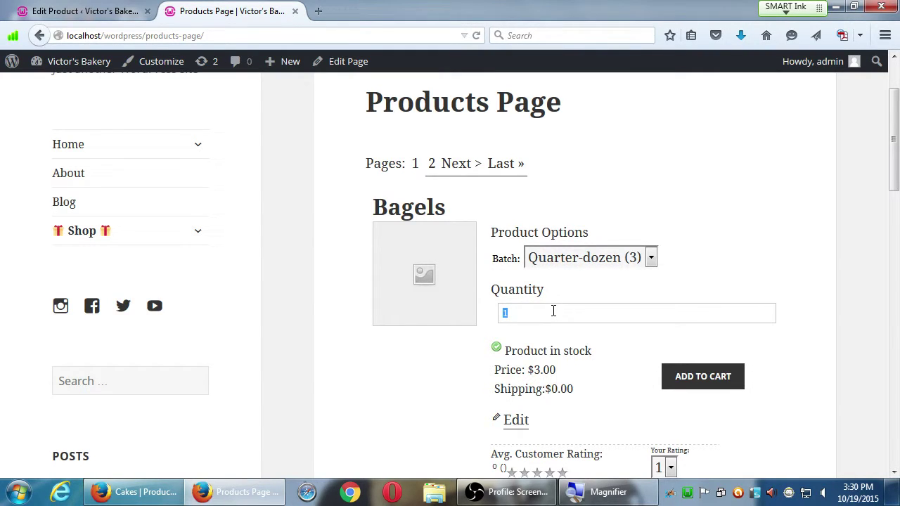
text(2)
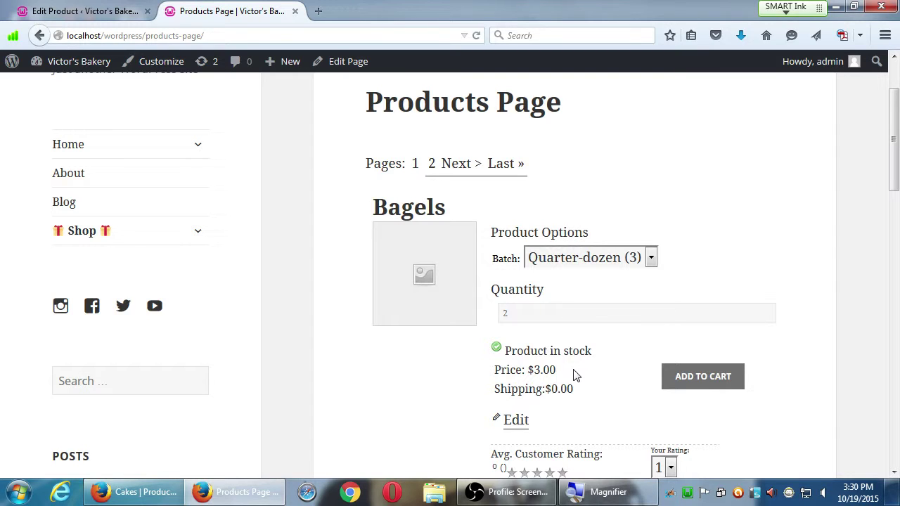
- Compare Half-dozen at $7.00 with Quarter-dozen at $3.00 again, ending on Quarter-dozen
click(603, 258)
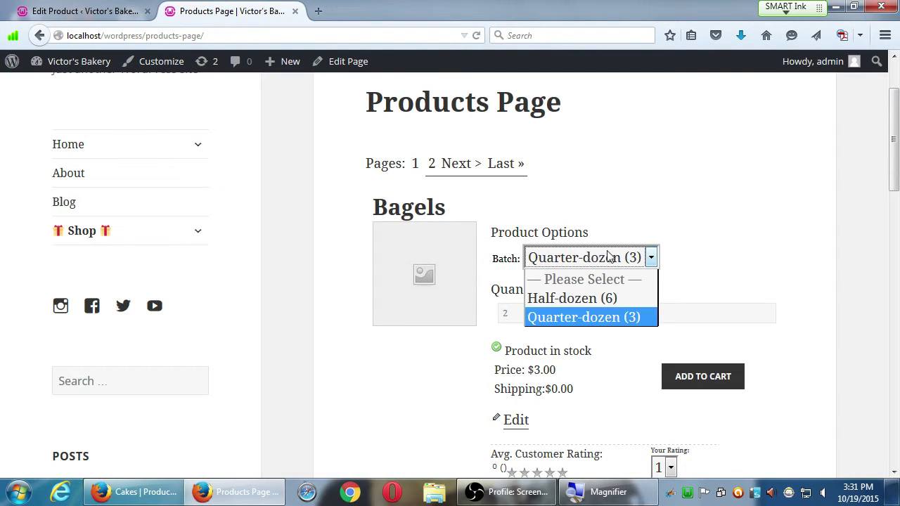
click(628, 298)
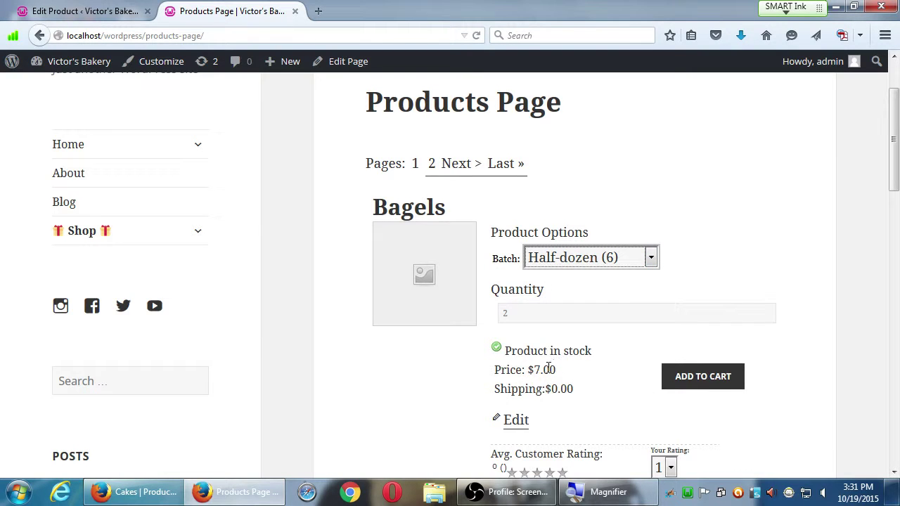
click(618, 260)
click(613, 315)
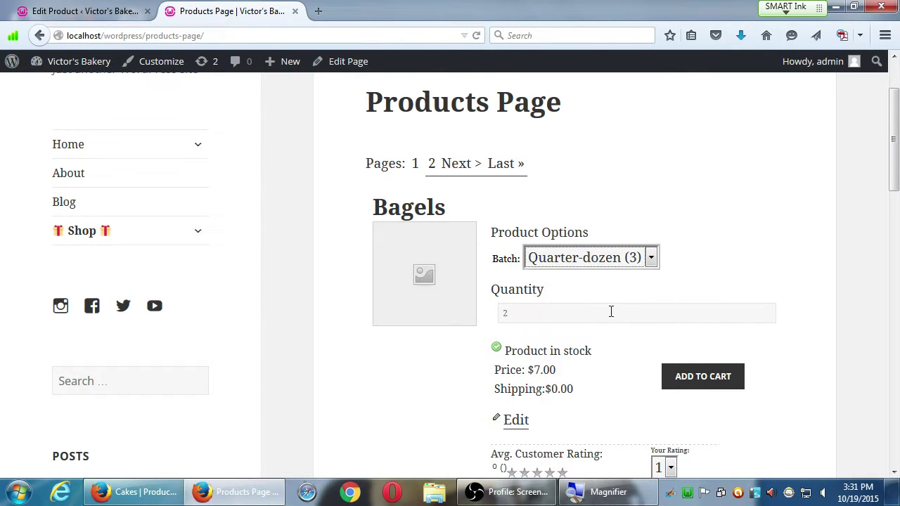
double_click(550, 308)
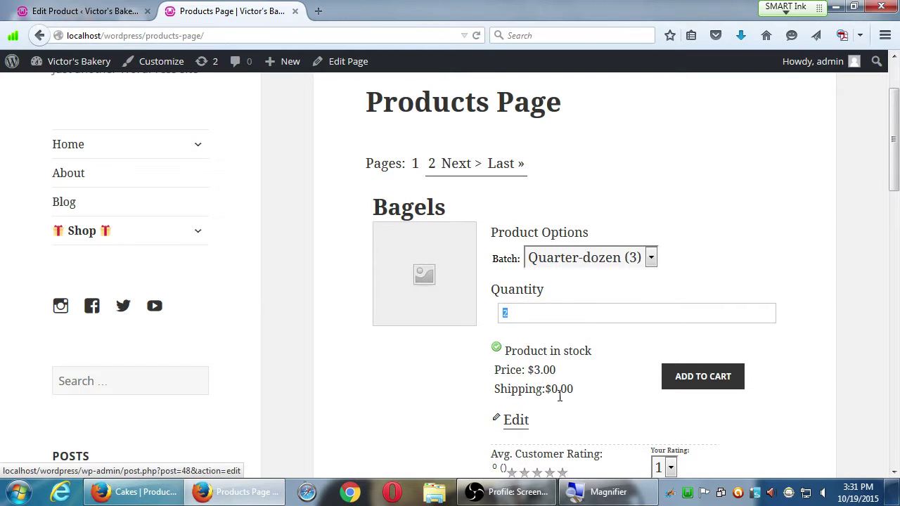
click(600, 261)
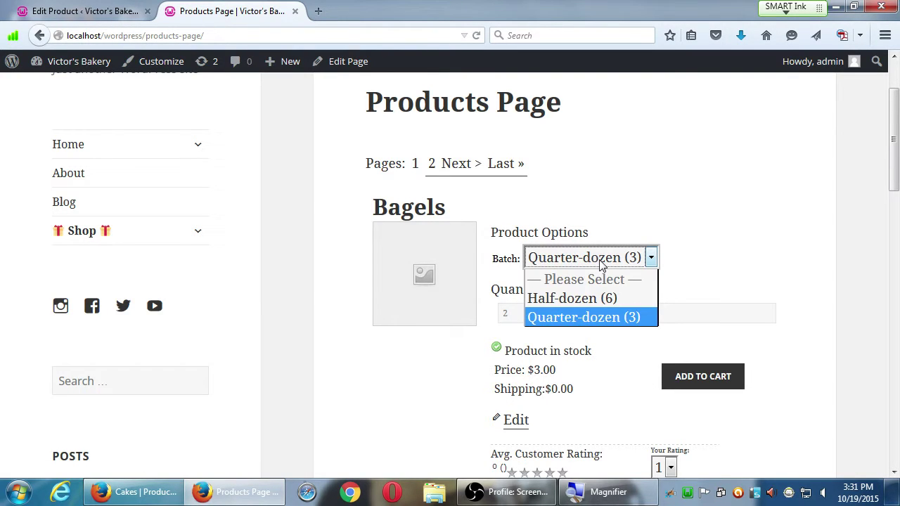
click(591, 298)
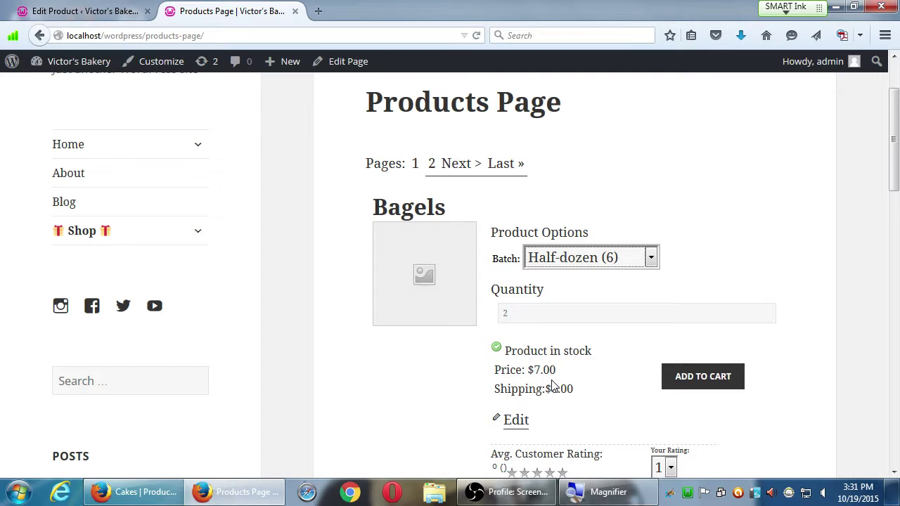
click(573, 261)
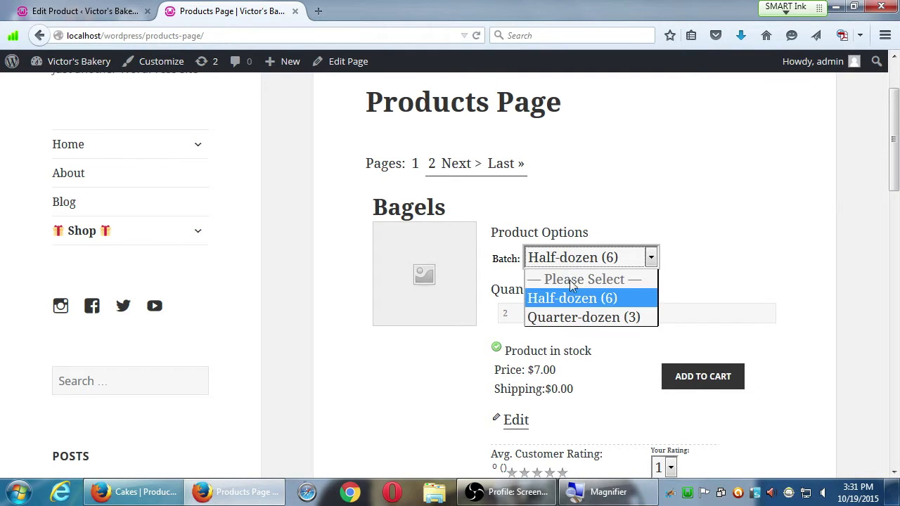
click(569, 313)
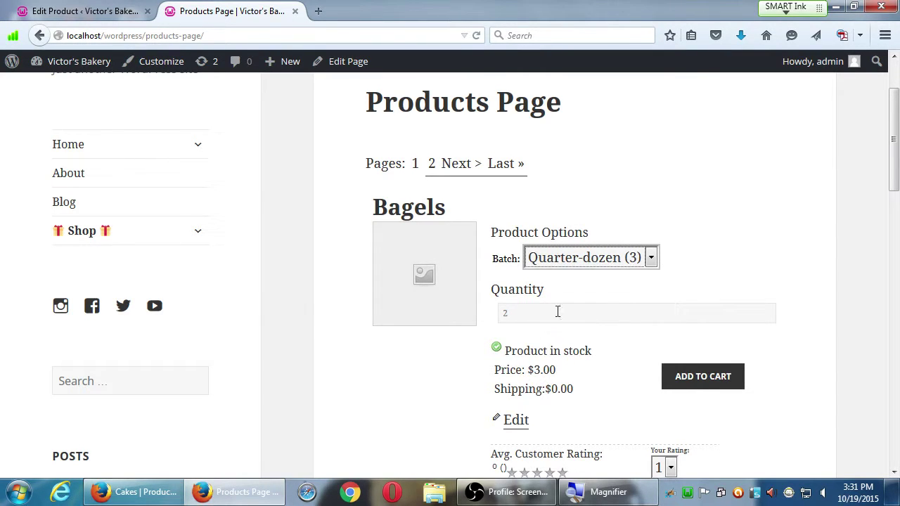
right_click(521, 289)
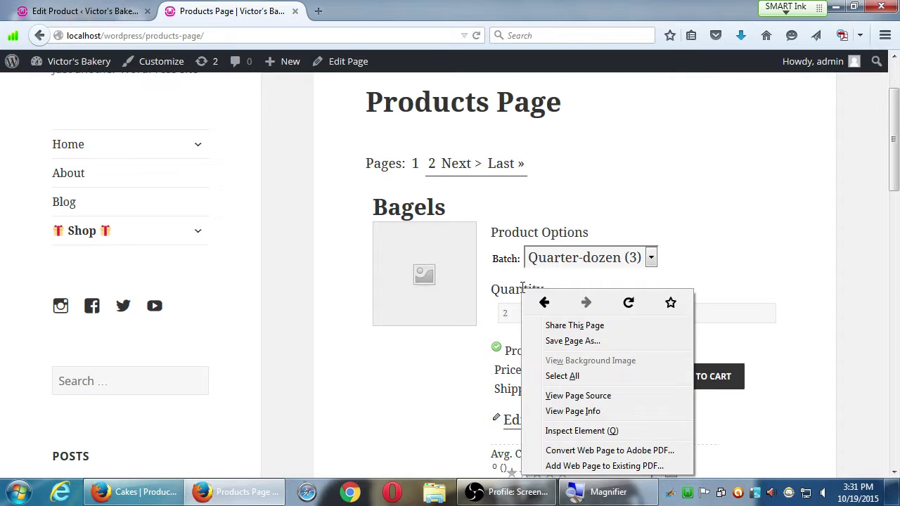
click(604, 431)
scroll(701, 260, down, 4)
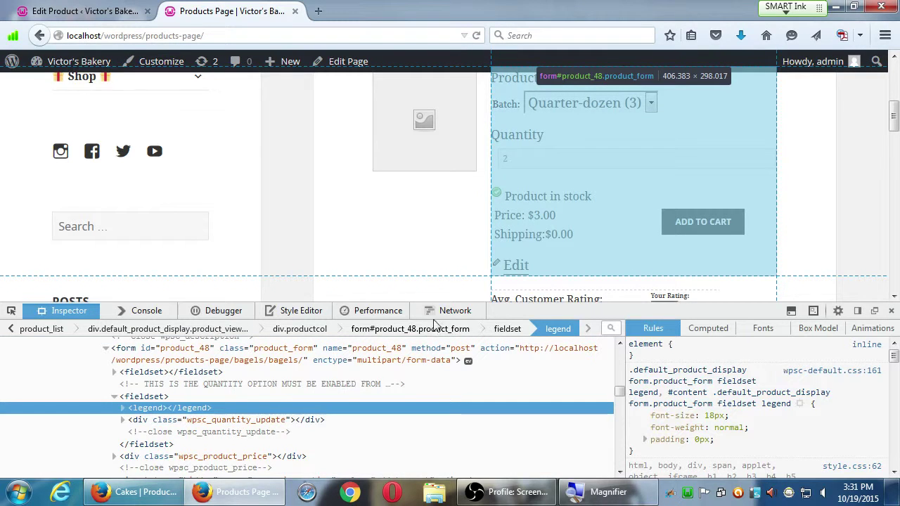
click(891, 311)
scroll(854, 352, up, 2)
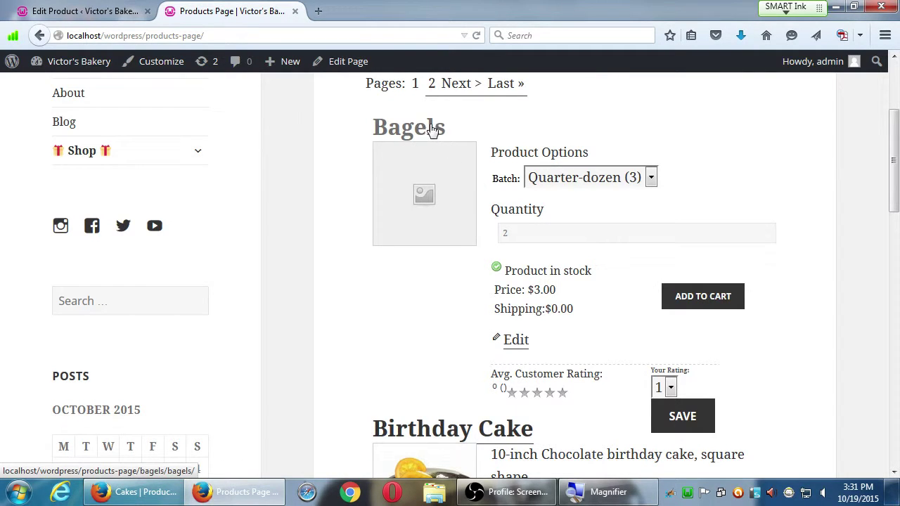
scroll(494, 264, up, 4)
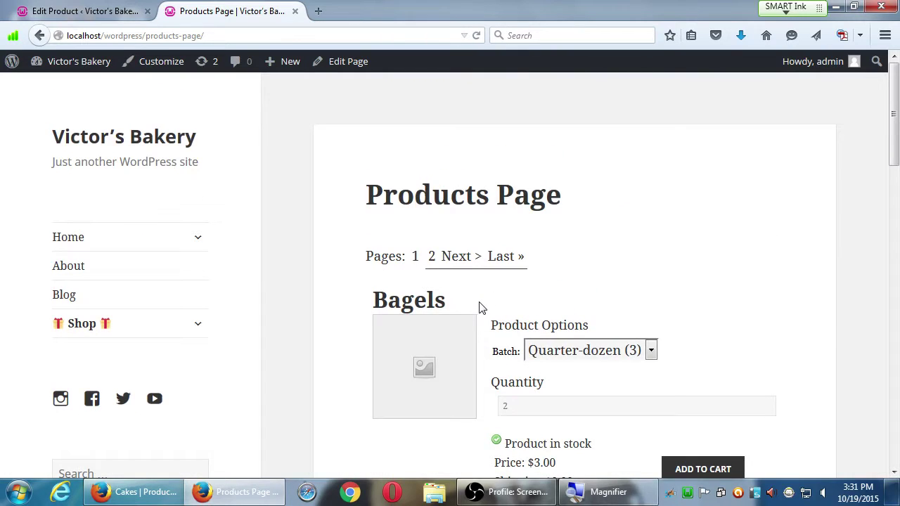
scroll(480, 306, down, 3)
scroll(480, 306, down, 1)
- Add the Quarter-dozen Bagels to the cart and open the Bagels product page
click(703, 333)
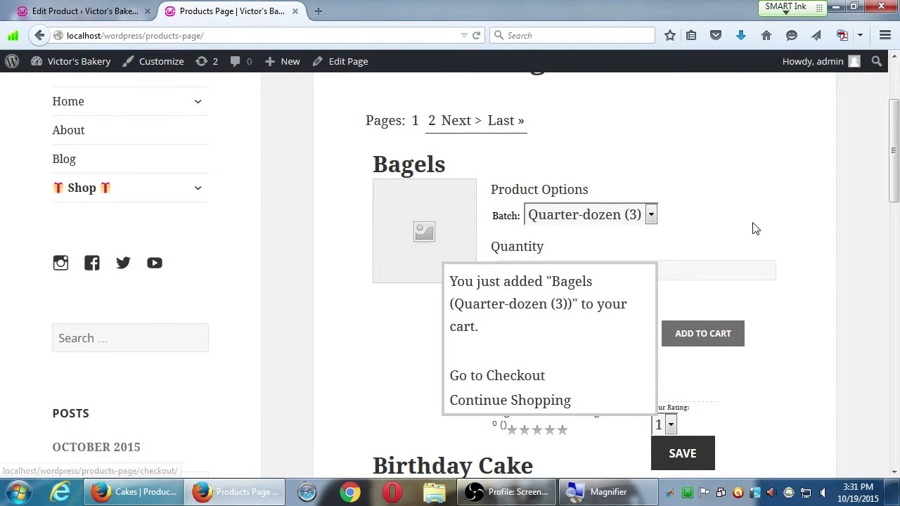
click(409, 169)
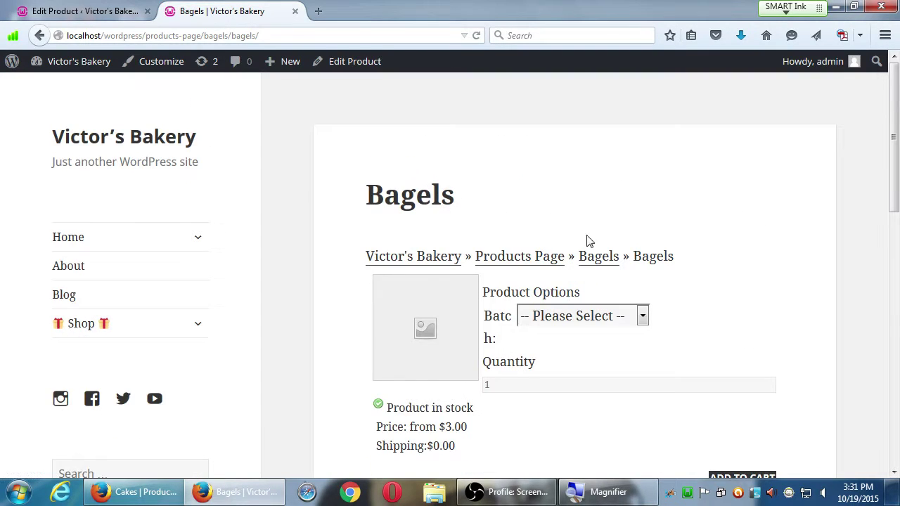
scroll(633, 281, down, 3)
scroll(668, 305, up, 2)
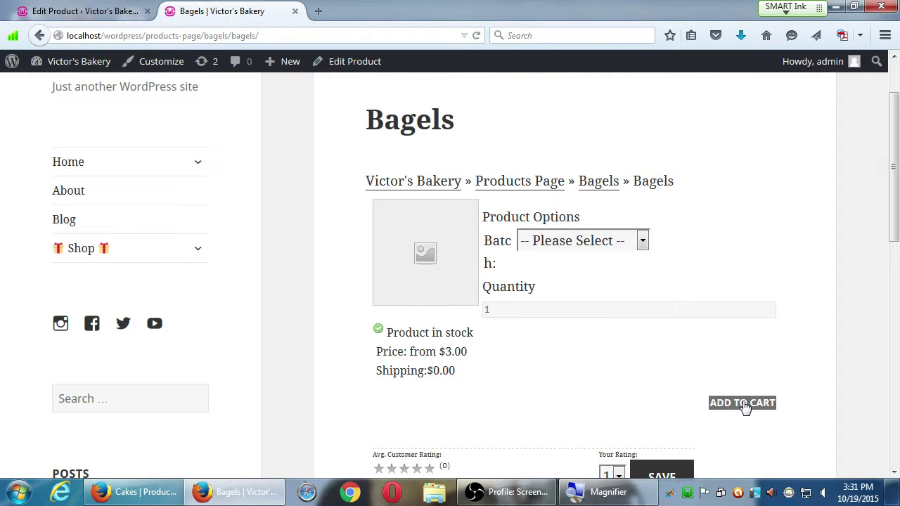
- Add the Half-dozen (6) Bagels batch to the cart at $7.00
click(619, 241)
click(616, 280)
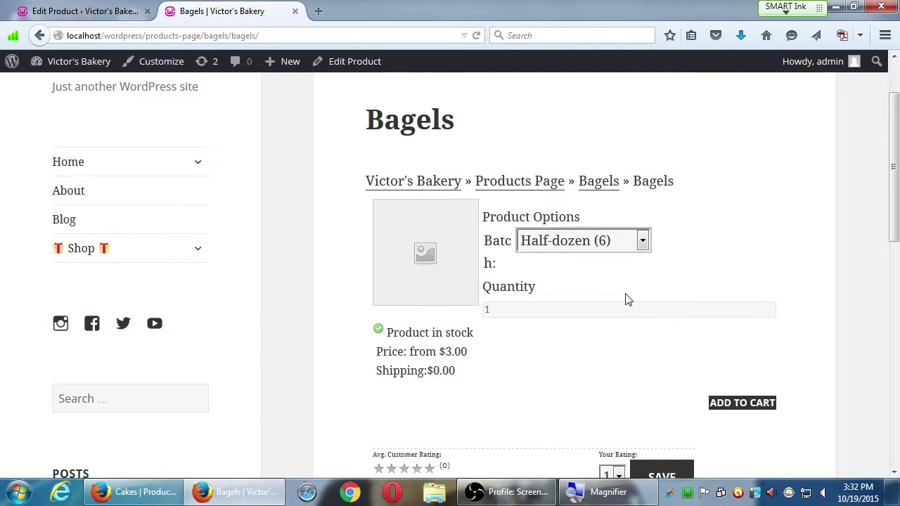
click(734, 405)
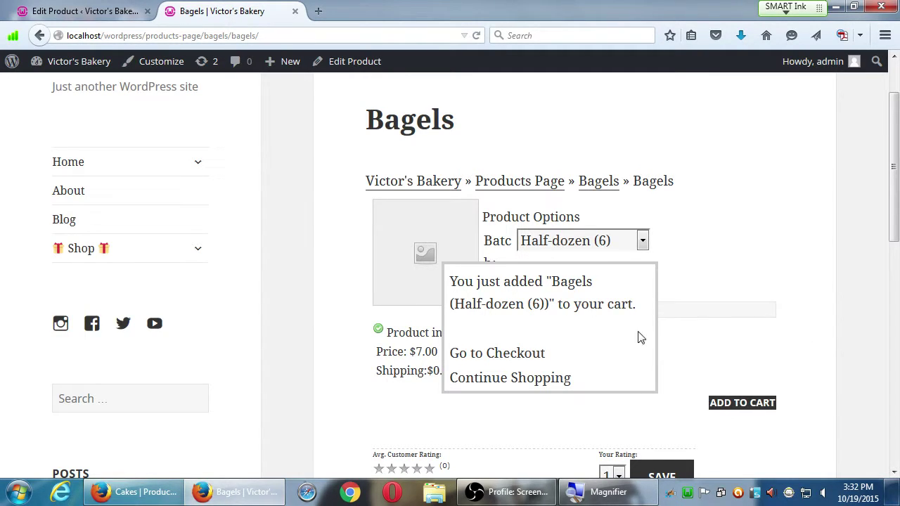
click(198, 249)
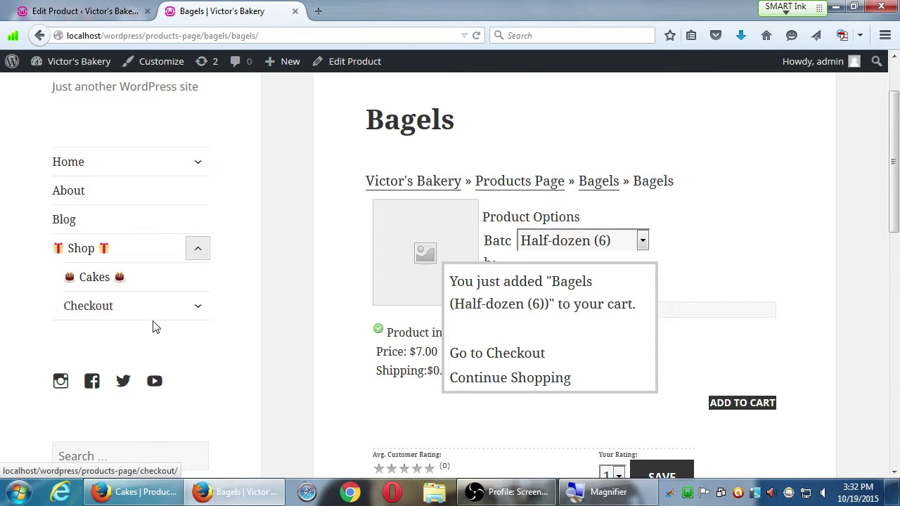
- Expand Checkout pages, collapse Shop pages, and choose Continue Shopping on the cart popup
click(197, 310)
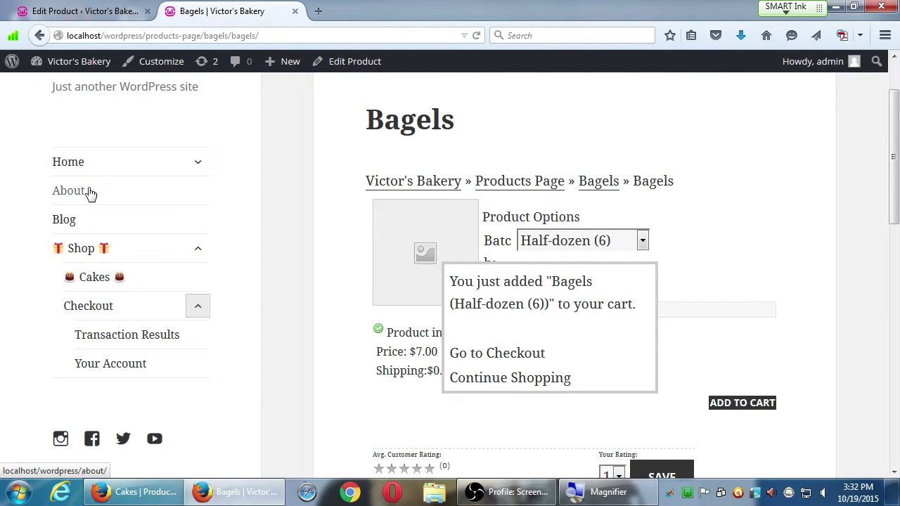
click(197, 251)
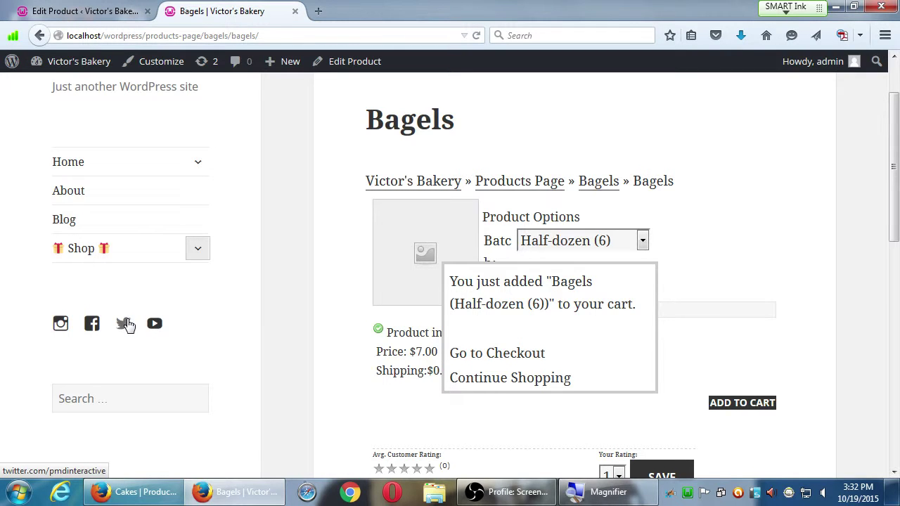
scroll(211, 344, down, 7)
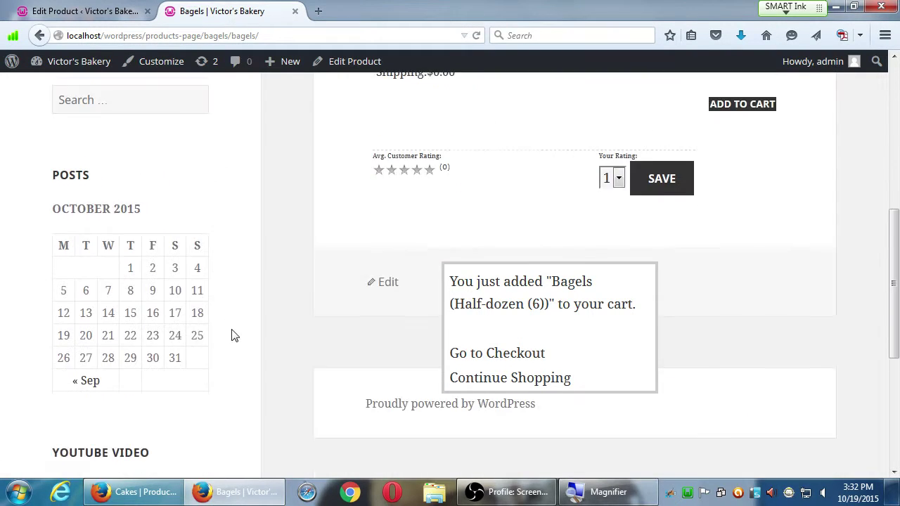
click(533, 377)
scroll(528, 385, up, 8)
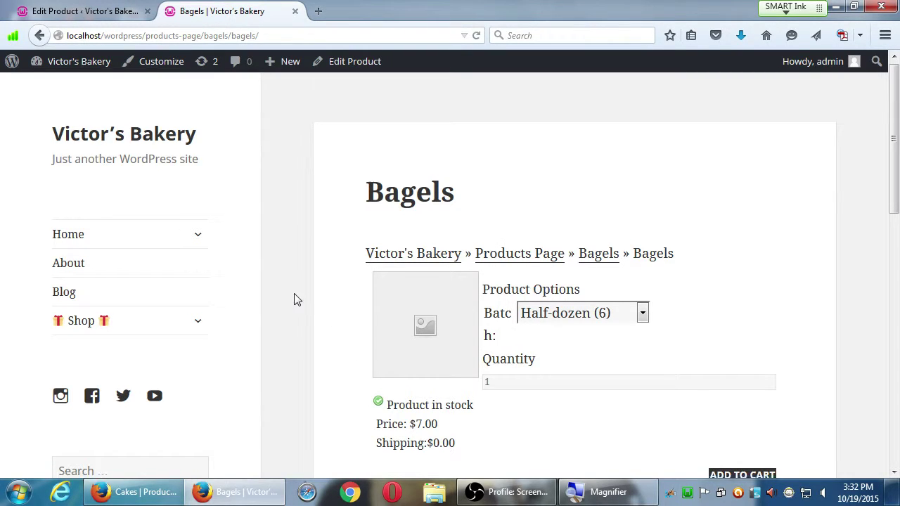
scroll(294, 300, down, 3)
scroll(296, 287, up, 2)
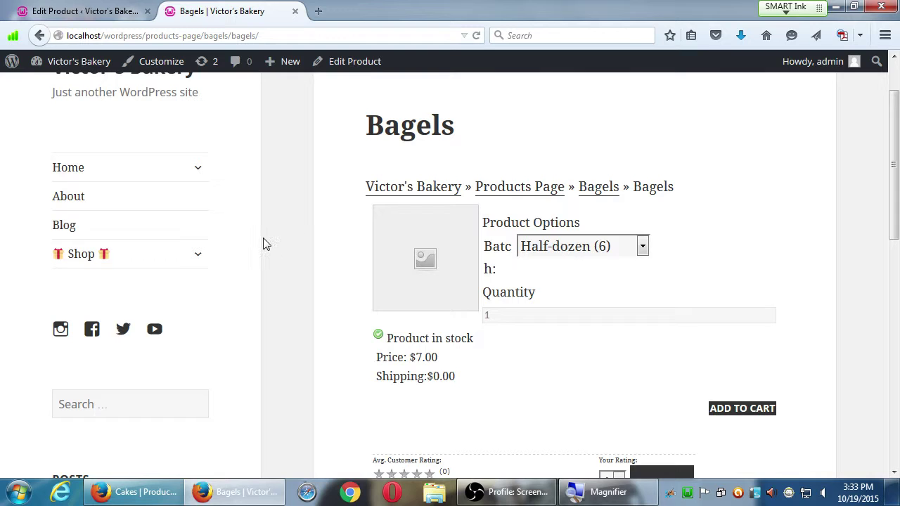
scroll(266, 244, up, 2)
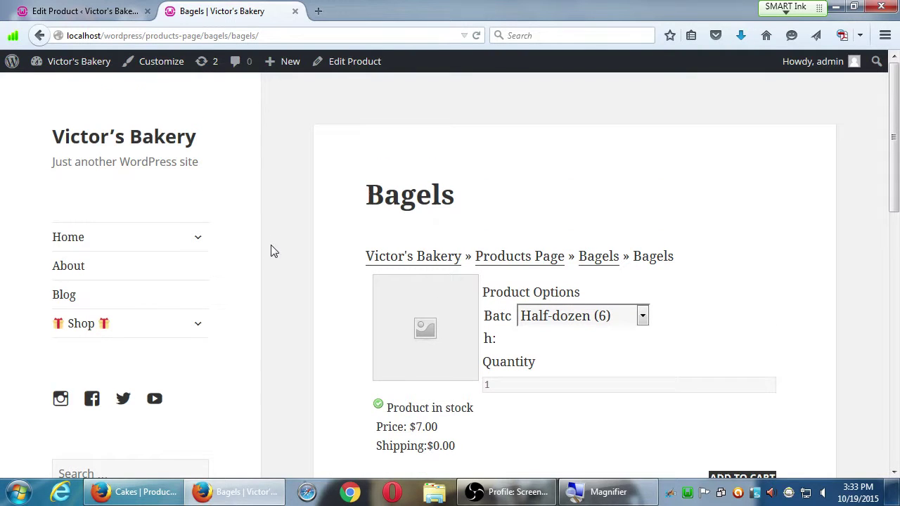
- Review the $24.00 order on the Checkout page, then return to the Edit Product tab
click(196, 329)
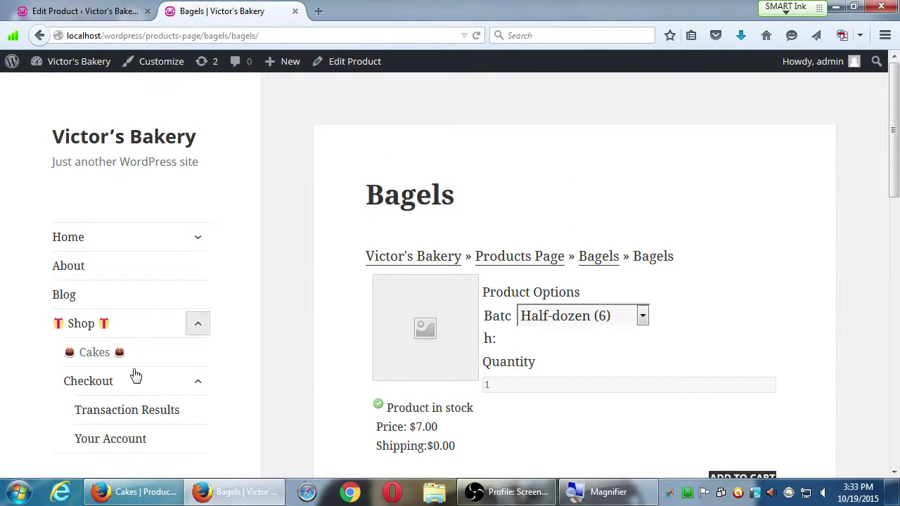
click(94, 386)
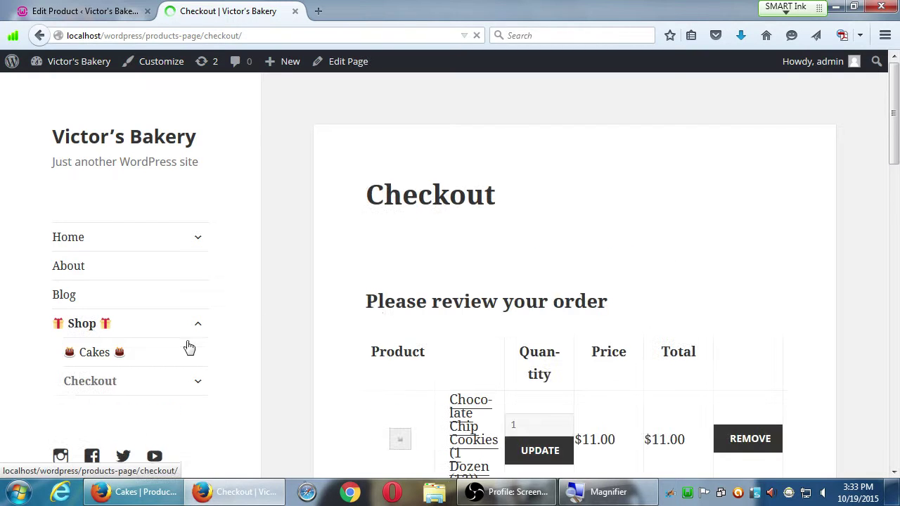
scroll(747, 416, down, 10)
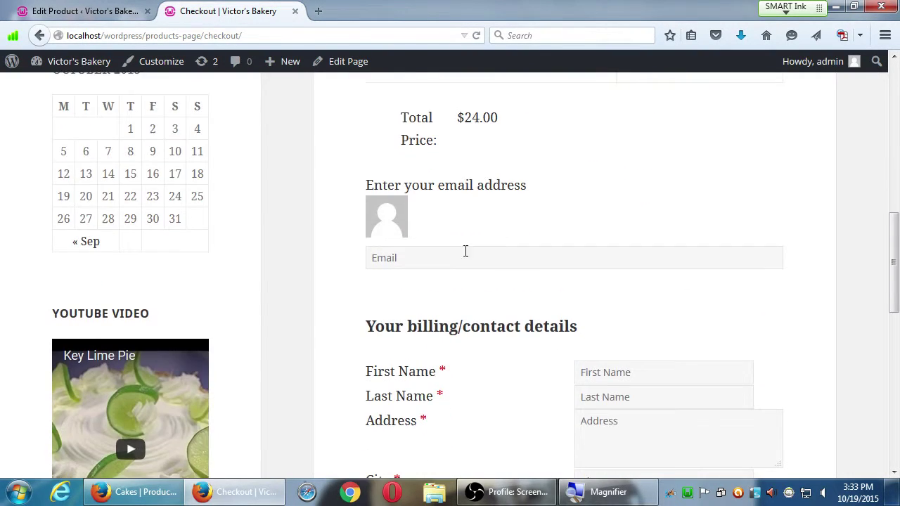
click(460, 257)
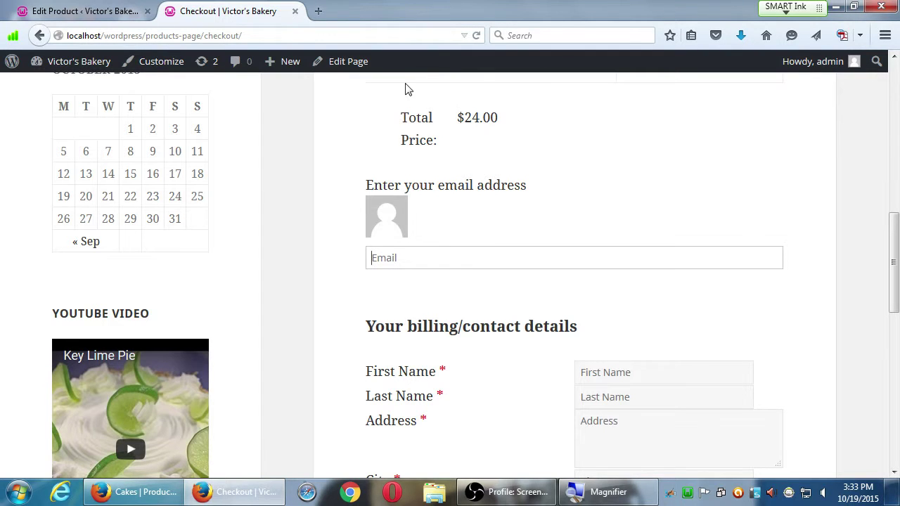
click(71, 12)
mouse_move(40, 100)
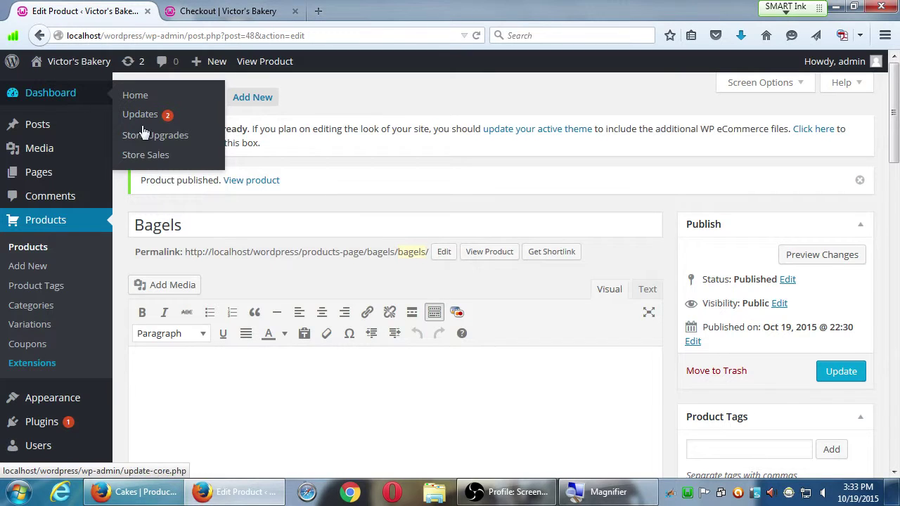
- Open Store Sales to view the Sales Log with no orders recorded
click(145, 156)
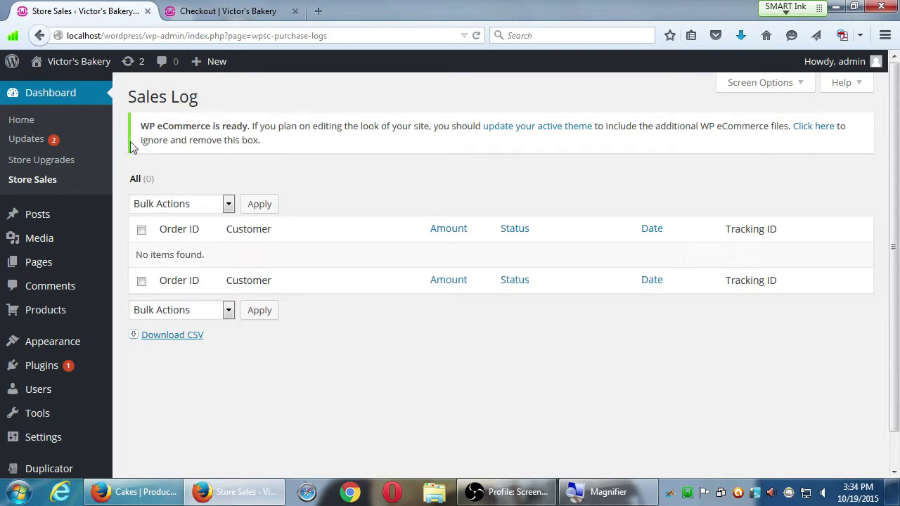
scroll(75, 295, down, 1)
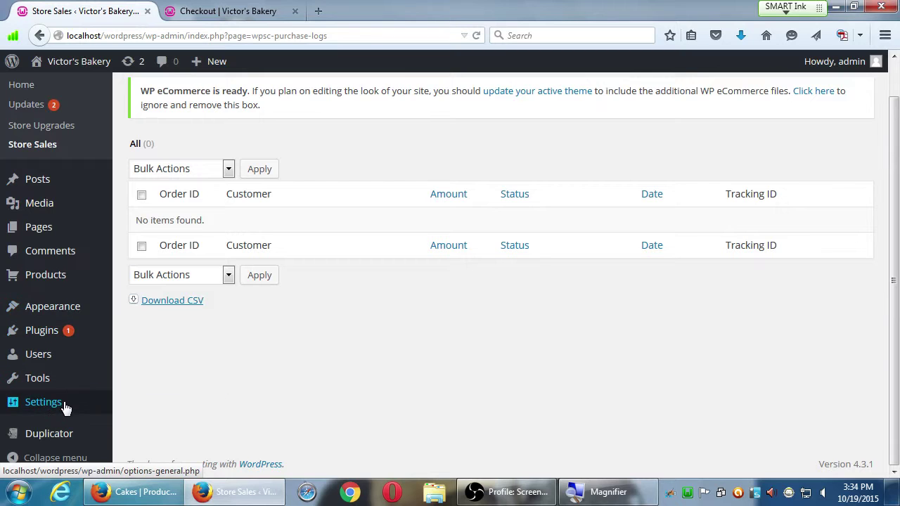
- Review the Store settings' Checkout form fields, then go to the Dashboard and visit the site
mouse_move(65, 406)
click(147, 411)
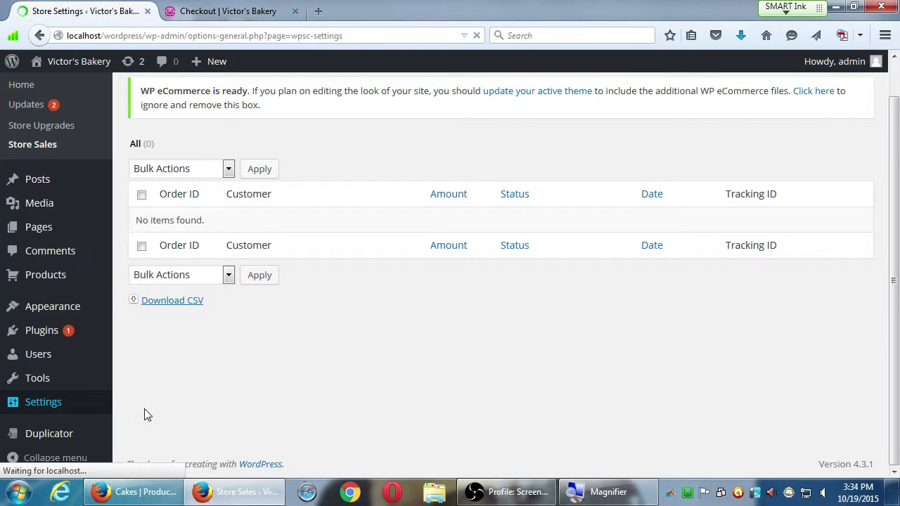
click(431, 187)
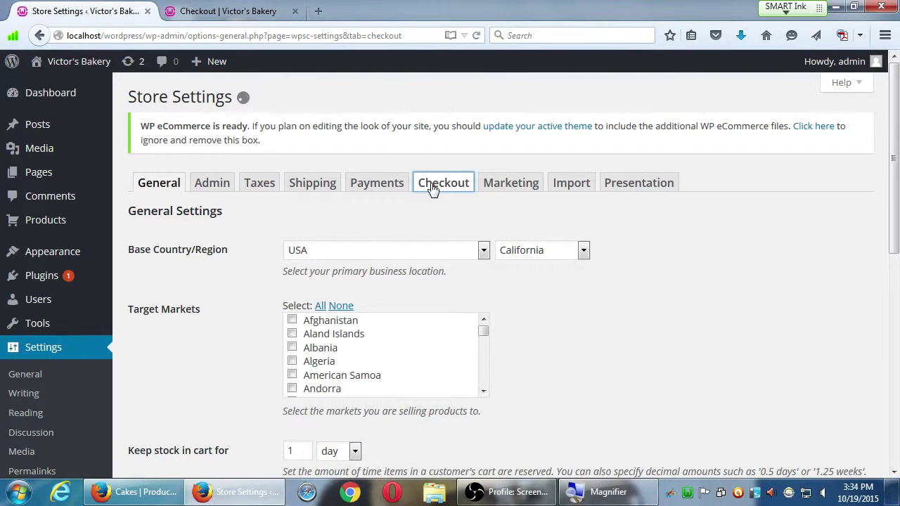
scroll(309, 327, down, 5)
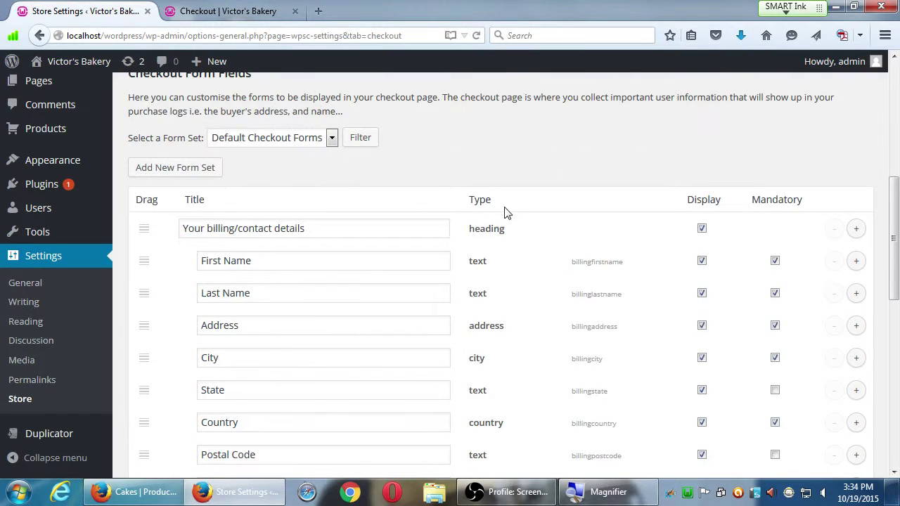
scroll(507, 213, down, 7)
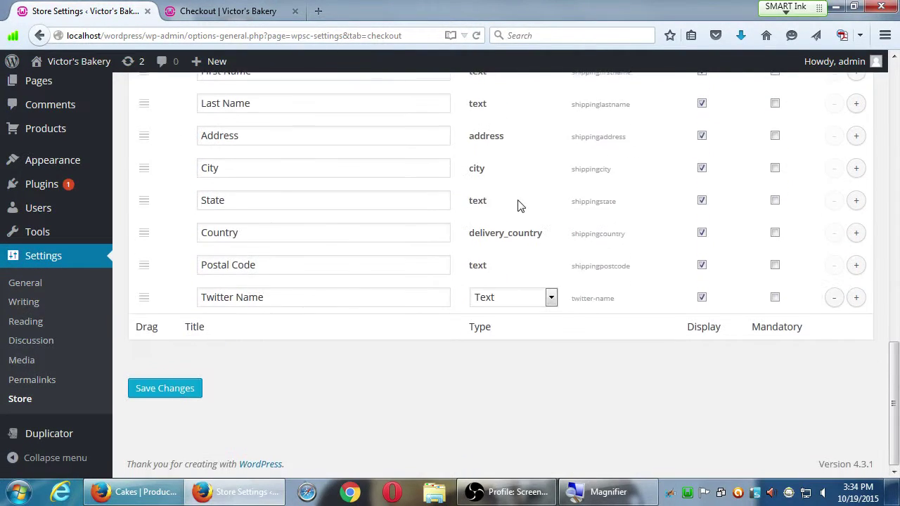
scroll(518, 204, up, 12)
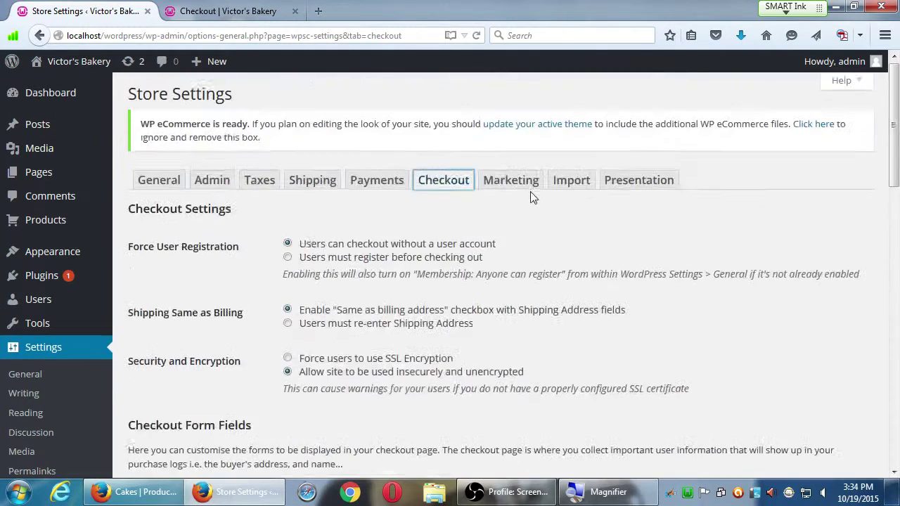
click(64, 101)
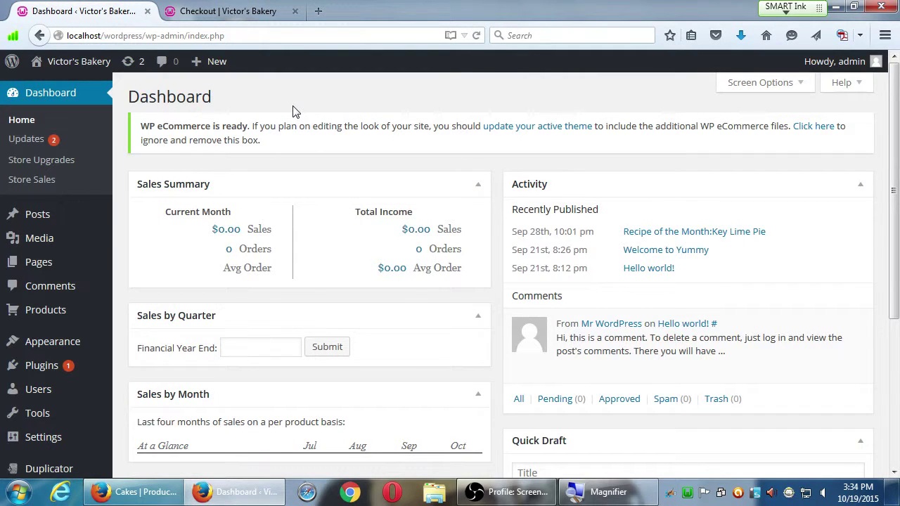
click(80, 63)
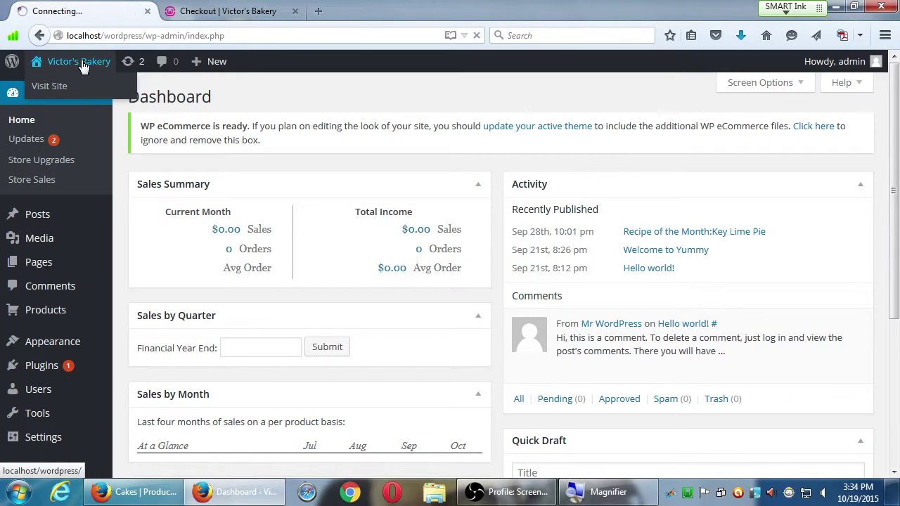